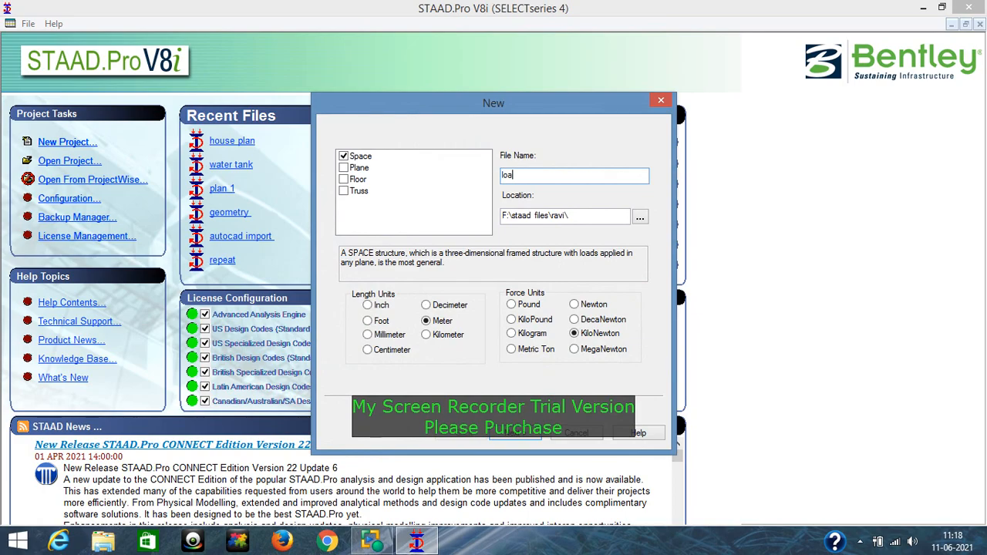
Name the new Space structure file "loading" and create it with metre and kilonewton units.
text(ing)
click(518, 434)
click(518, 432)
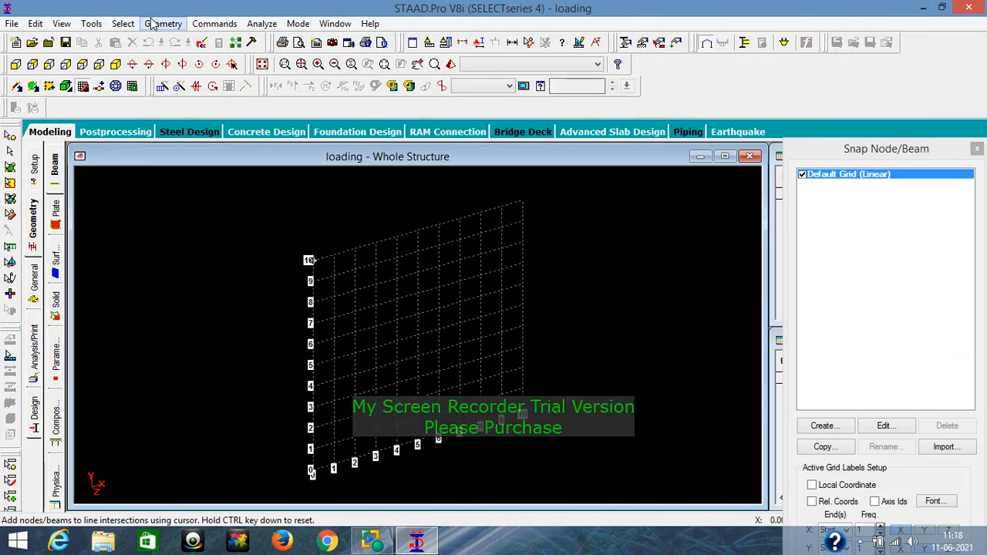
Generate a Bay Frame in the Structure Wizard, 12 m long, 15 m high and 12 m wide, with 4, 5 and 4 bays.
click(163, 24)
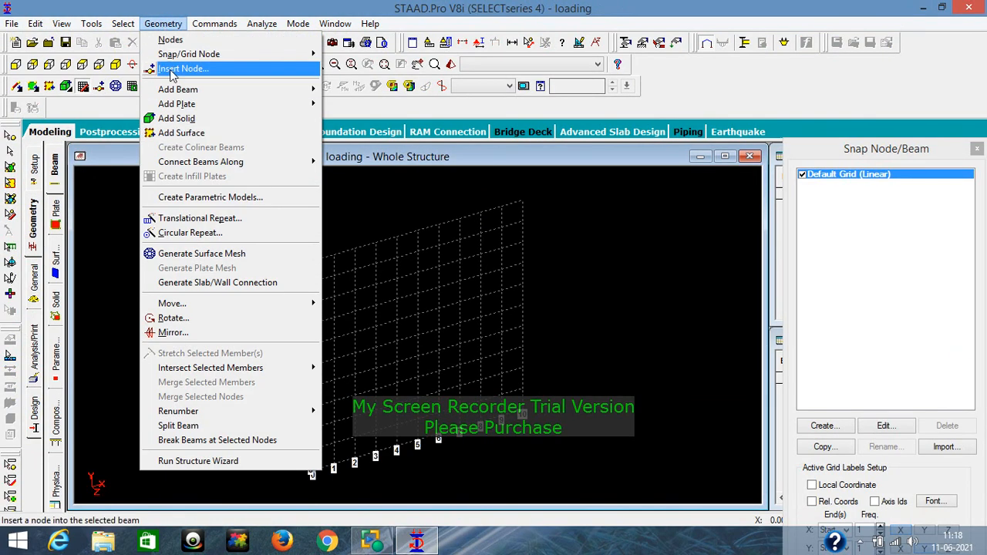
click(202, 462)
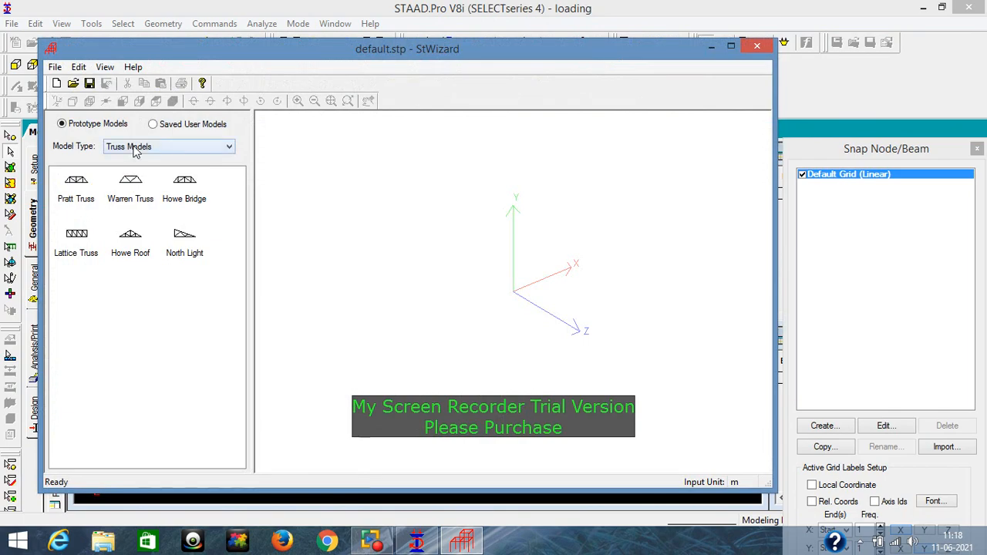
click(133, 146)
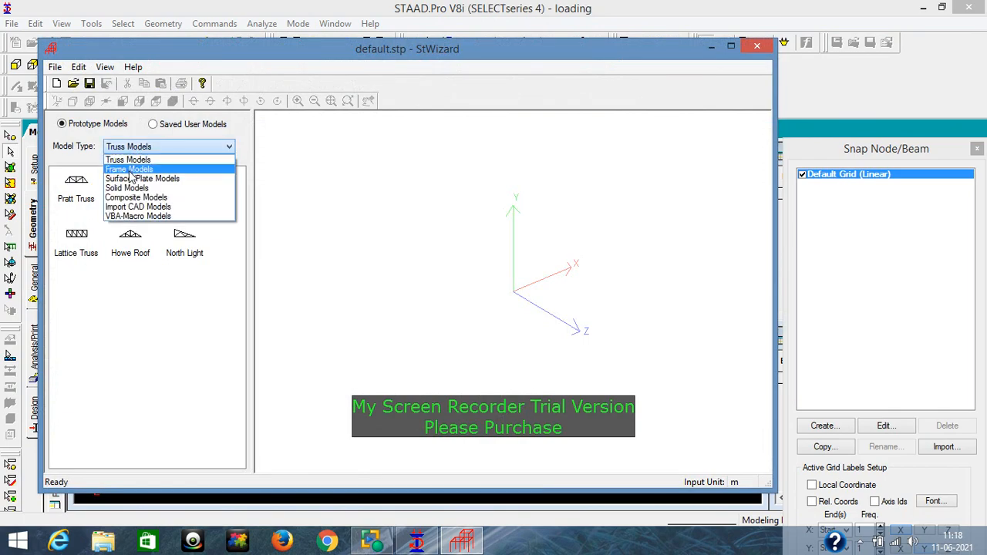
click(131, 165)
drag(76, 185, 520, 297)
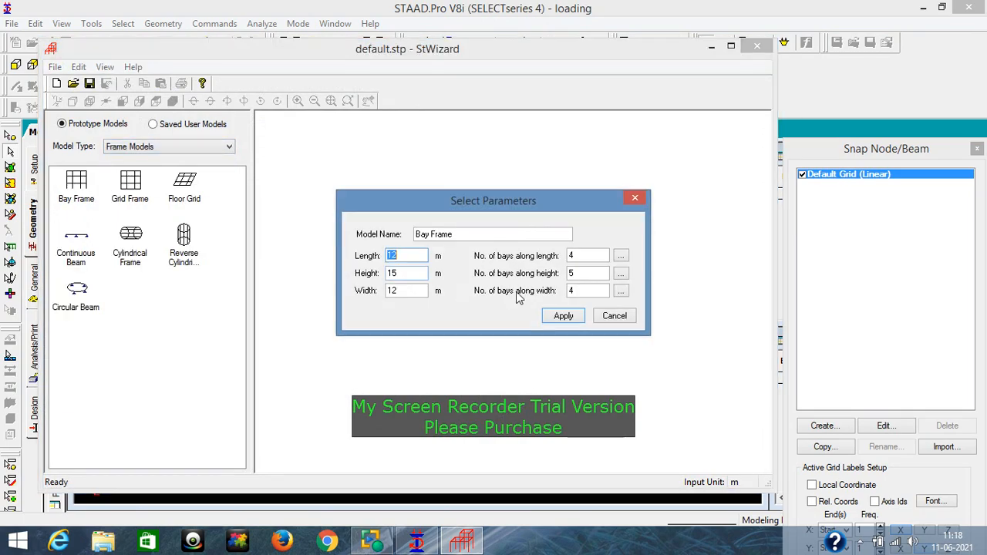
click(560, 317)
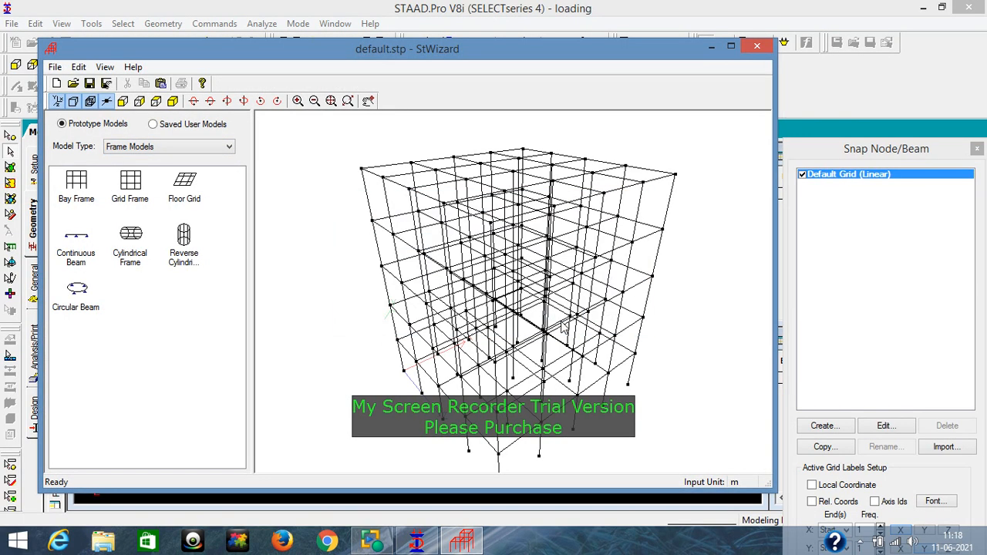
Merge the bay frame prototype into the STAAD.Pro model at X, Y and Z offsets of 0 m.
click(55, 67)
click(104, 171)
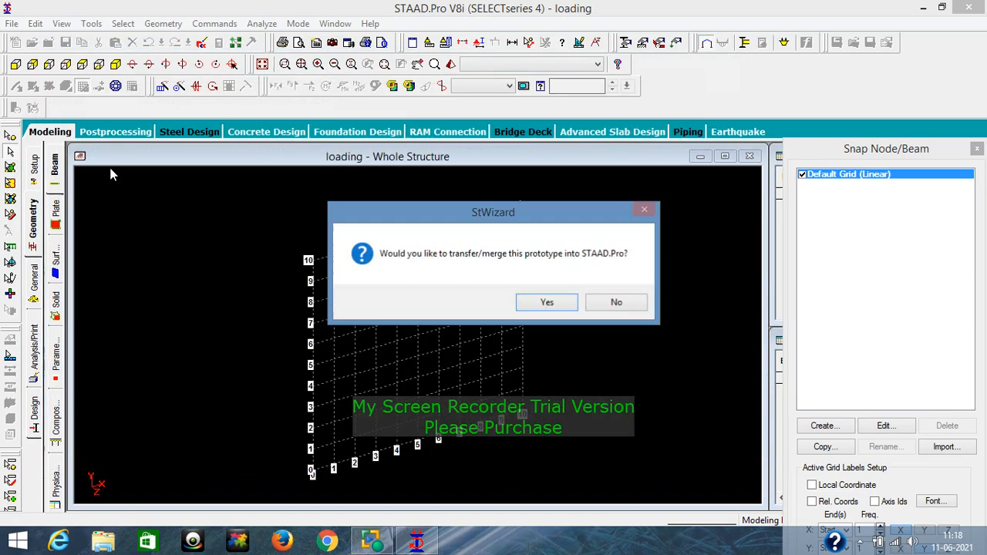
click(544, 307)
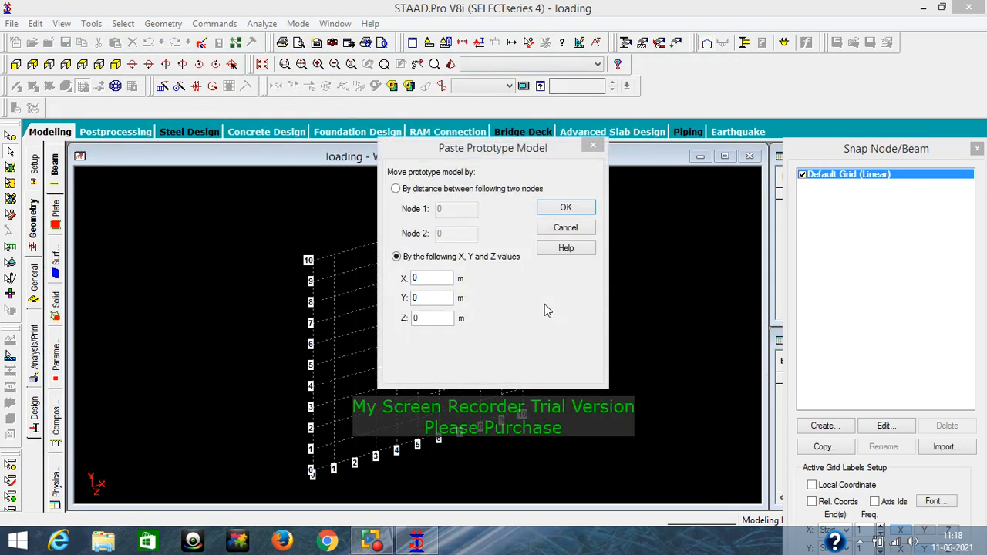
click(551, 208)
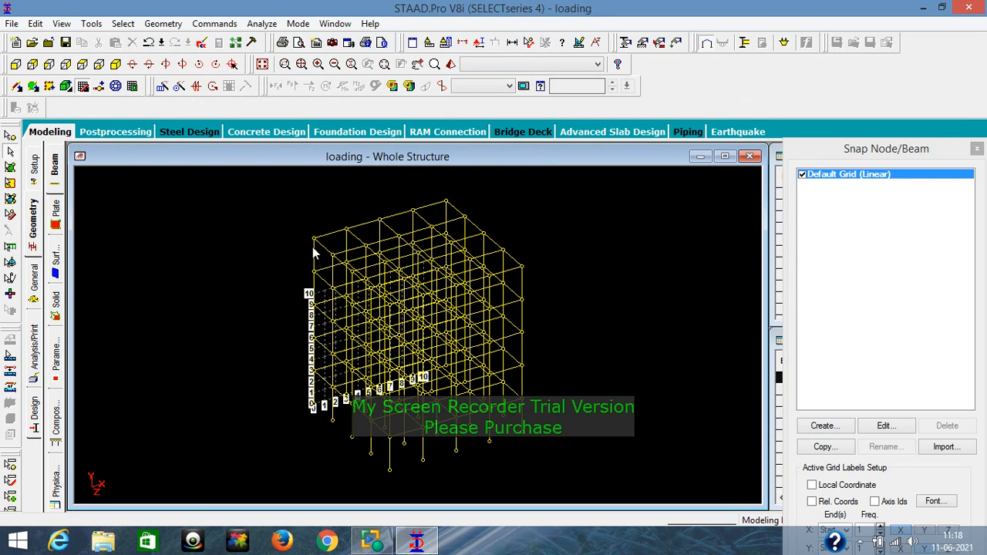
Define a rectangular concrete section property with YD 0.6 m and ZD 0.23 m.
click(34, 282)
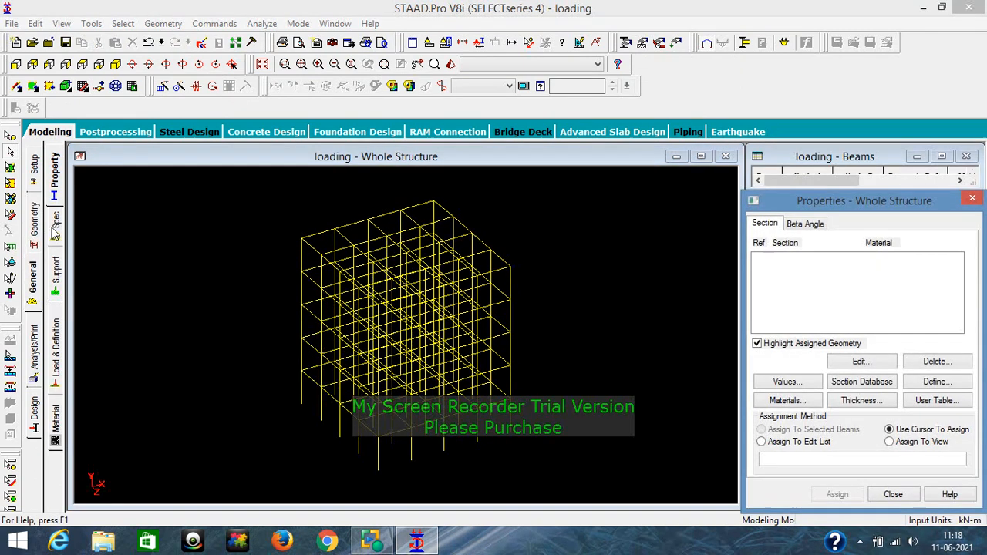
click(921, 381)
click(284, 156)
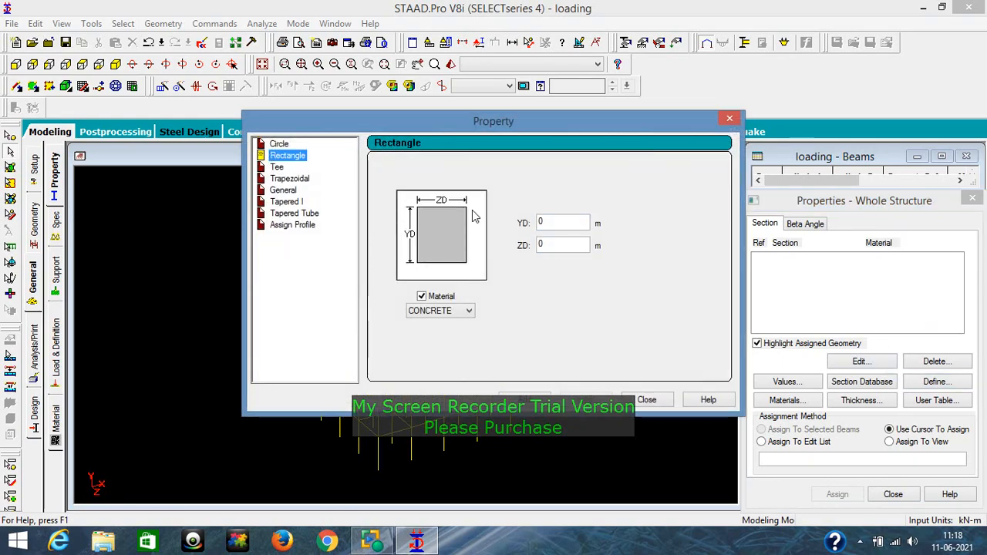
text(.6)
click(563, 245)
text(0.23)
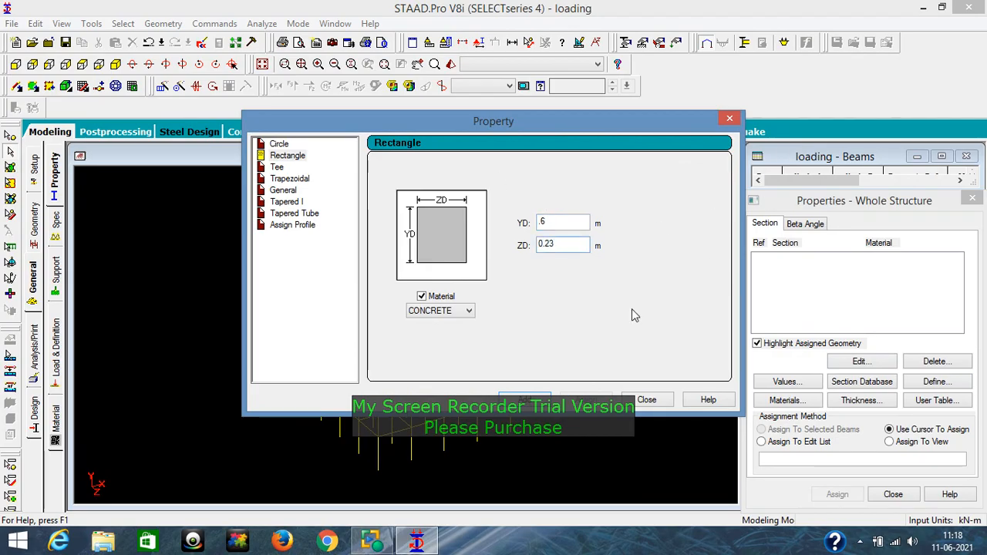
click(524, 399)
click(646, 399)
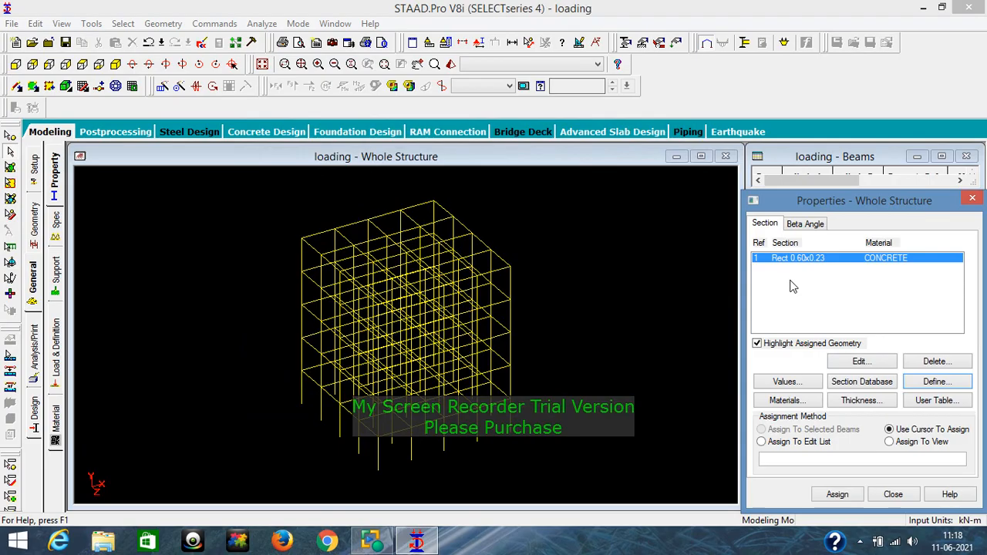
Assign the 0.60x0.23 rectangular section to all members in the view.
click(894, 443)
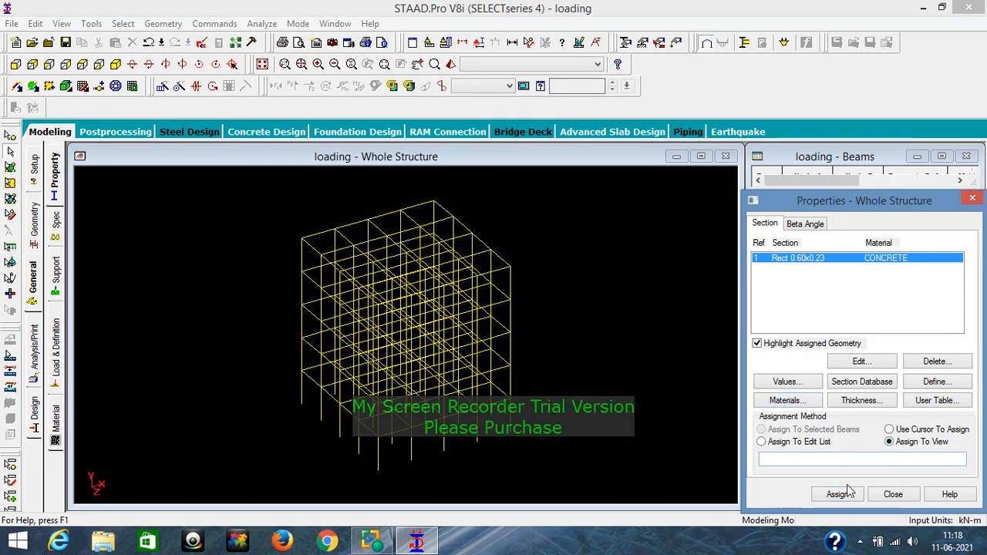
click(837, 494)
click(879, 392)
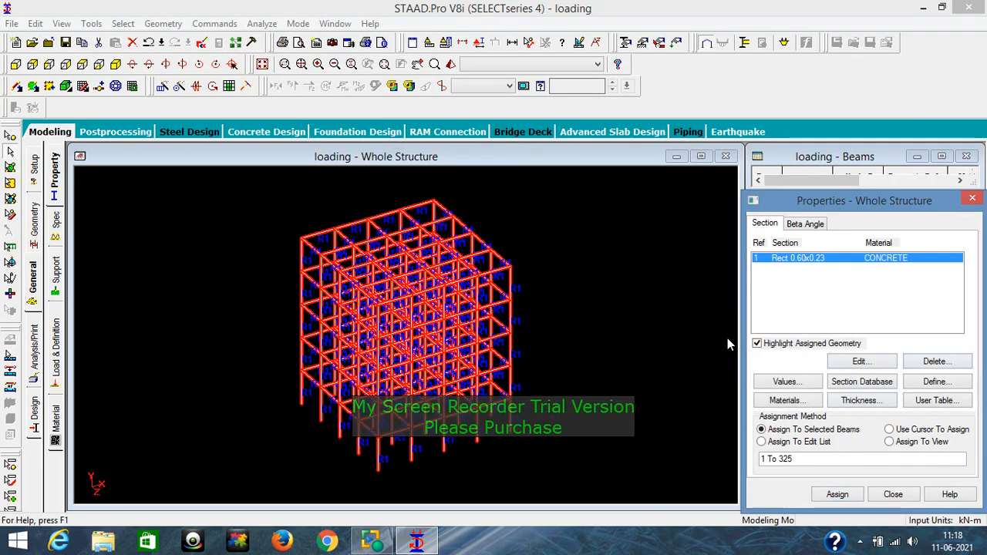
Show the frame in front view and create a fixed support.
click(55, 275)
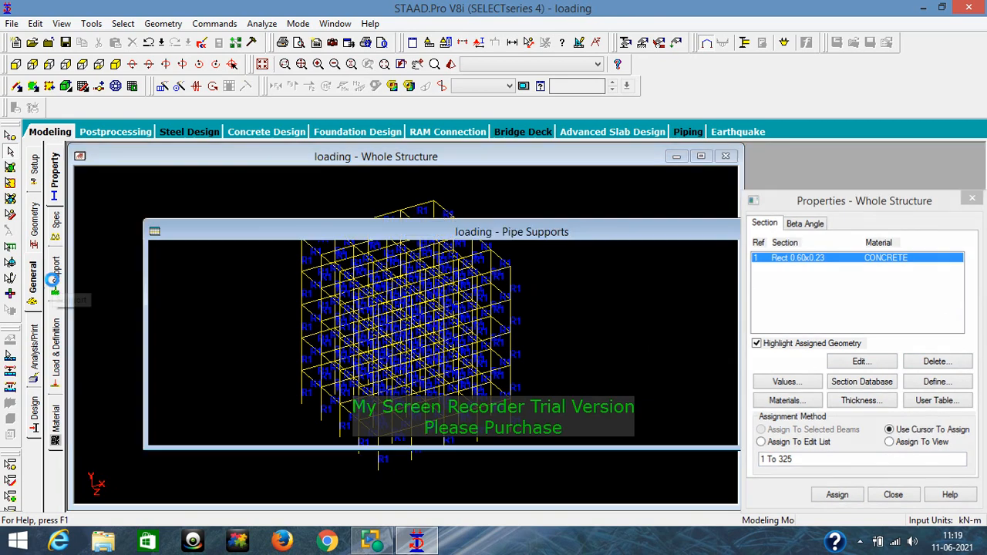
click(14, 62)
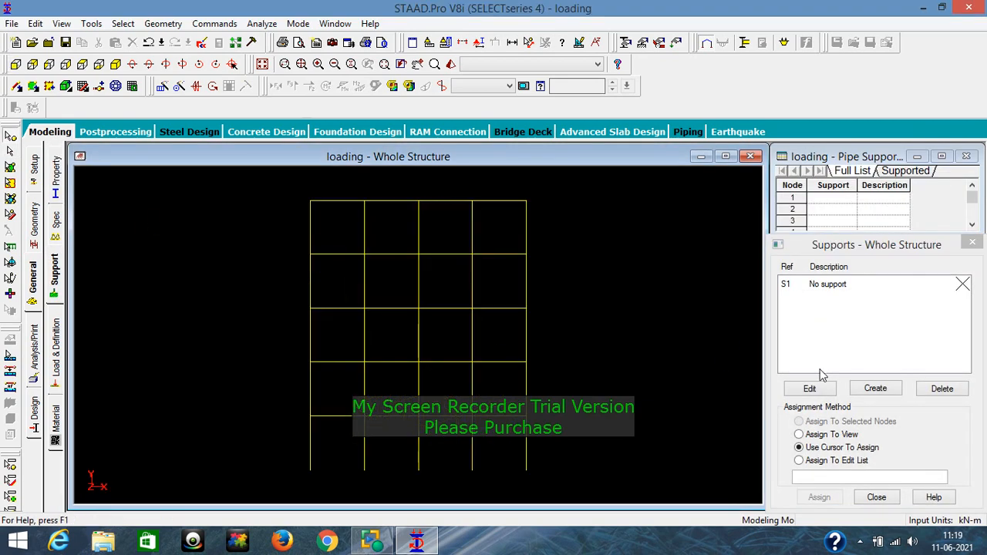
click(874, 390)
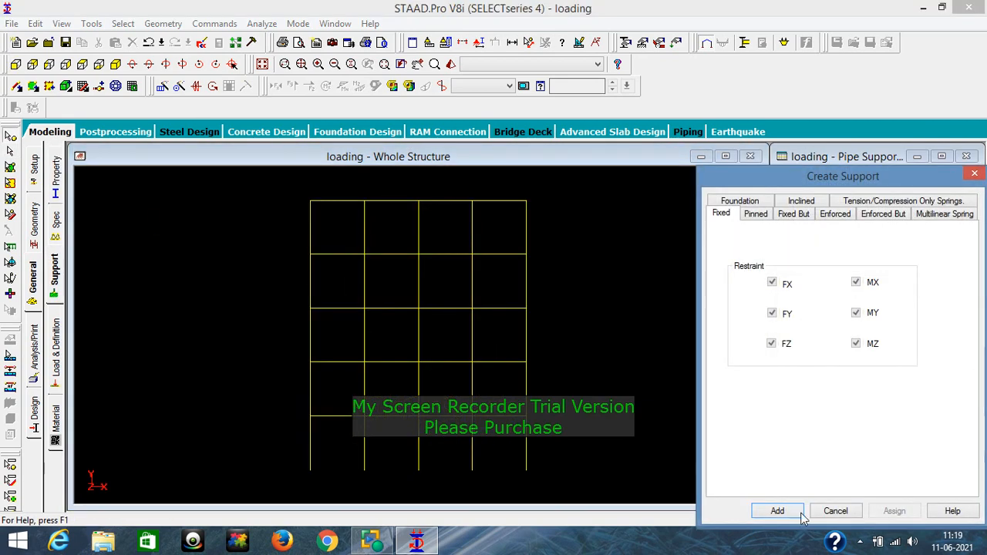
click(776, 510)
Assign the fixed support to all nodes at the base of the columns.
click(806, 303)
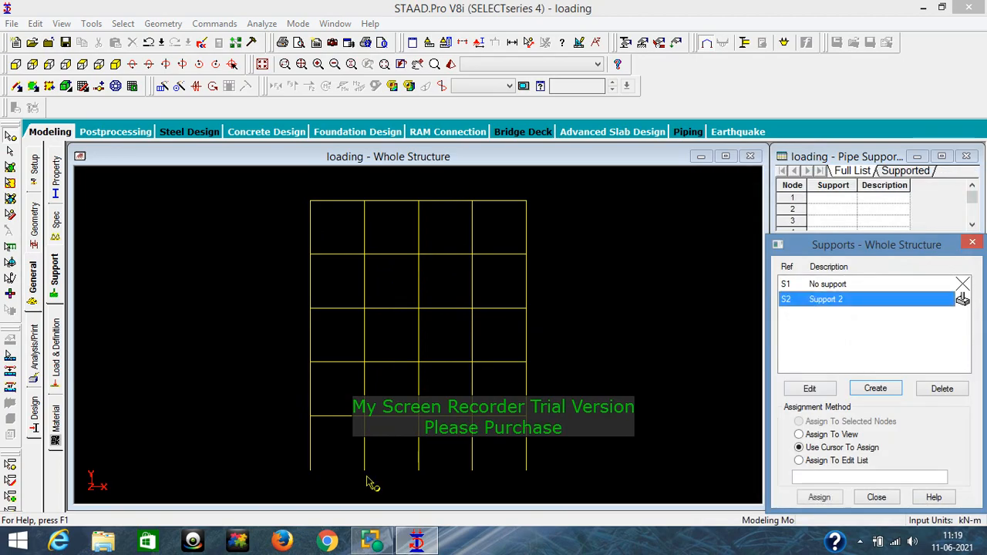
drag(248, 454, 573, 485)
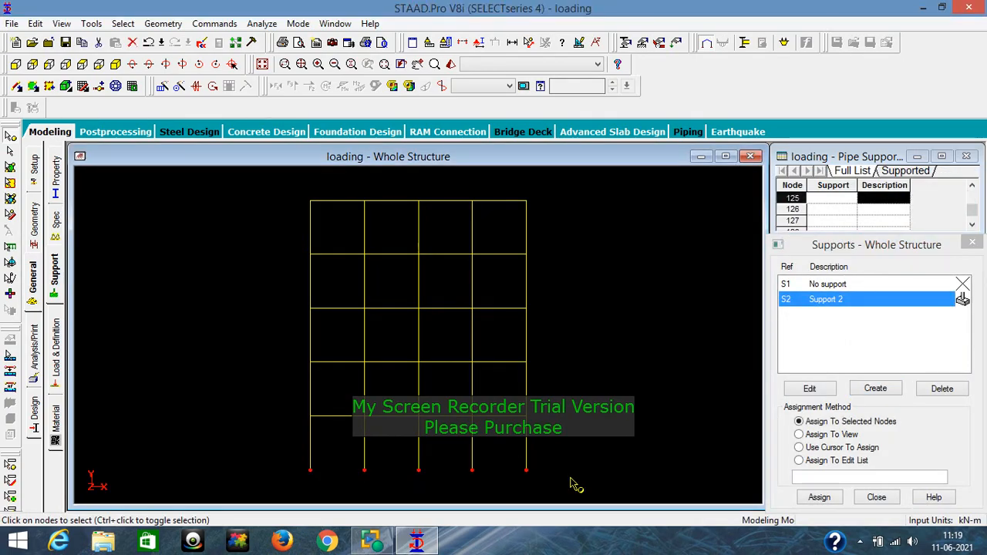
click(819, 497)
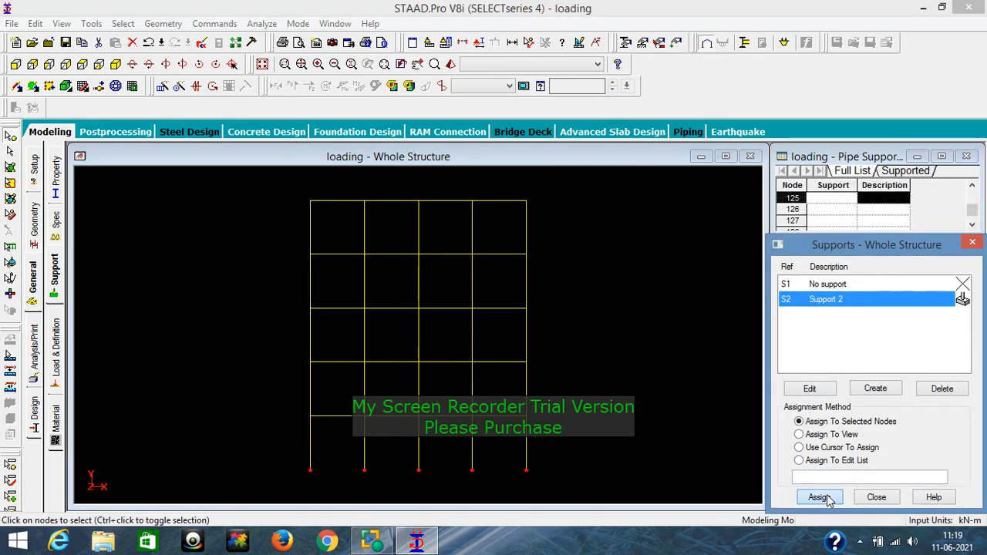
click(858, 413)
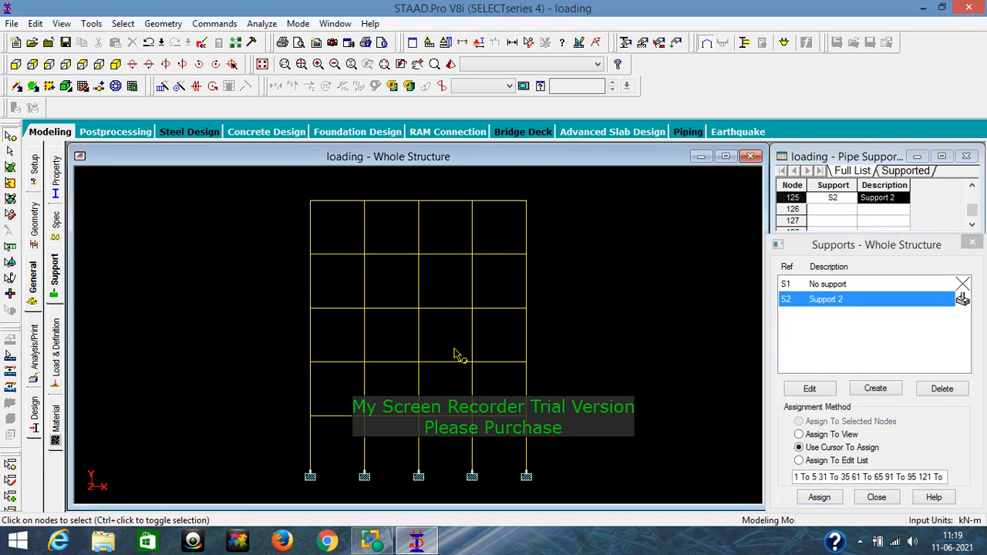
Examine the load definition categories, including wind, seismic, pushover, direct analysis, reference load, time history and vehicle definitions.
click(55, 353)
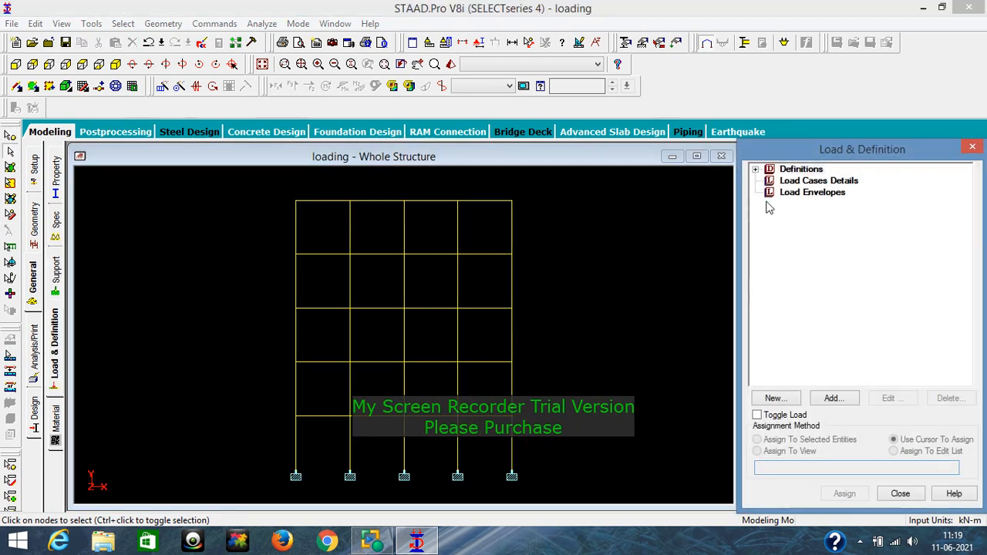
click(817, 183)
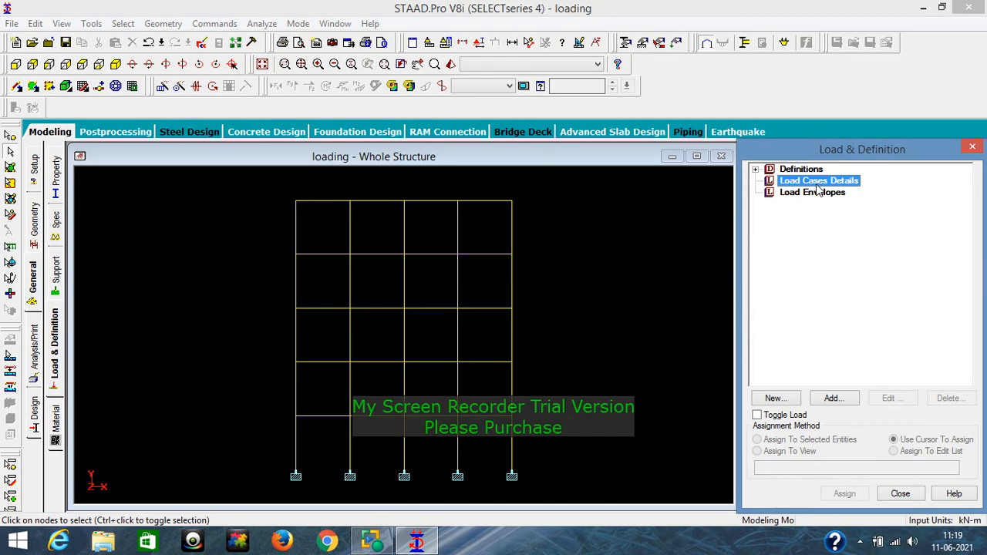
click(757, 170)
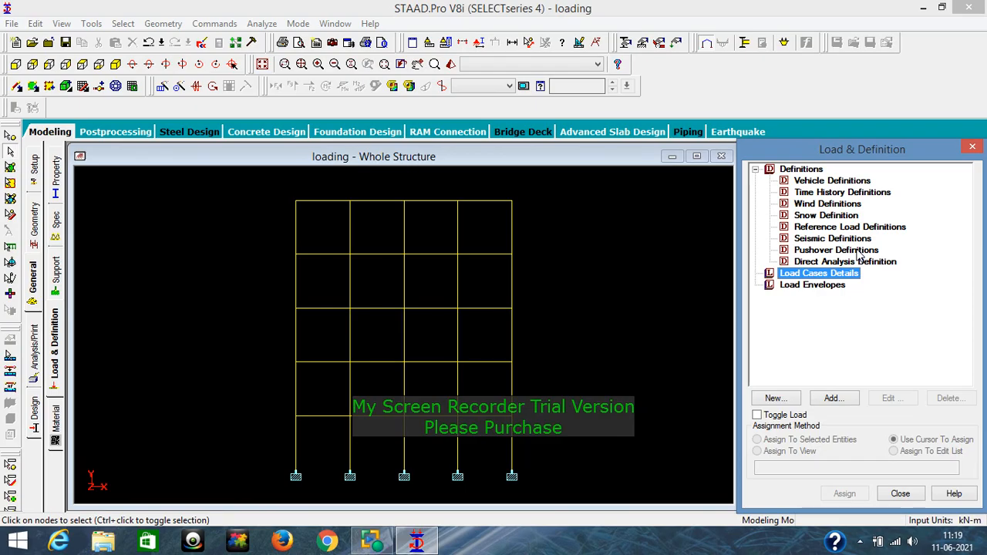
click(818, 204)
click(816, 239)
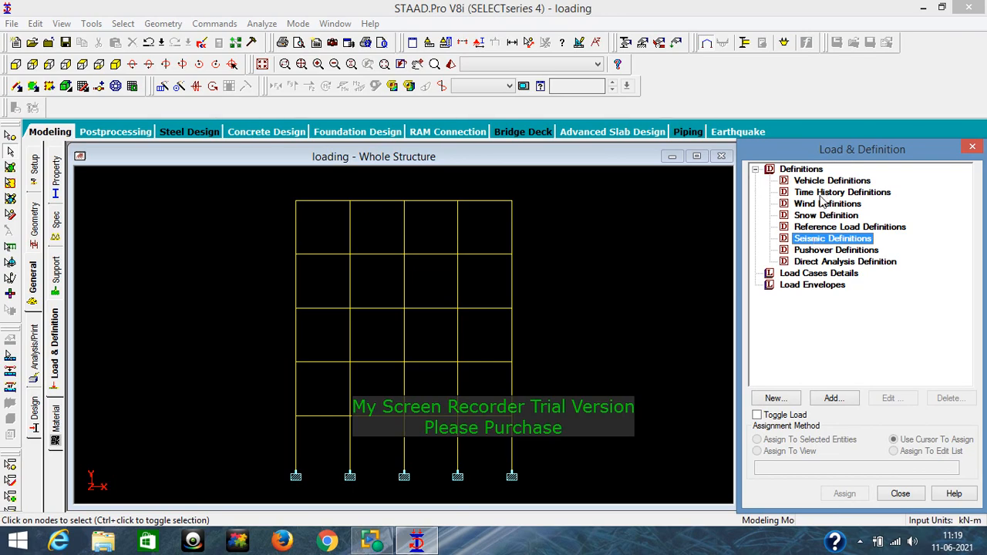
click(821, 254)
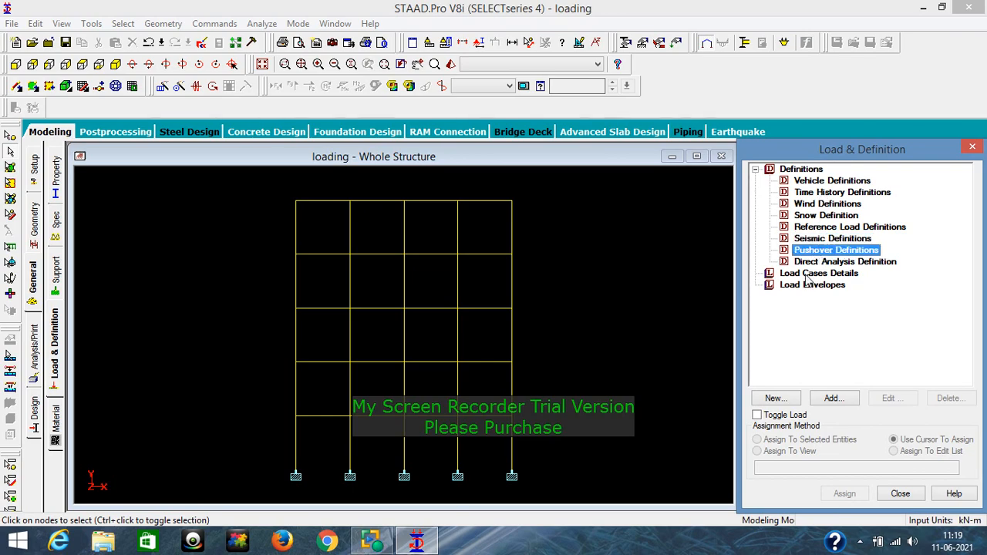
click(812, 263)
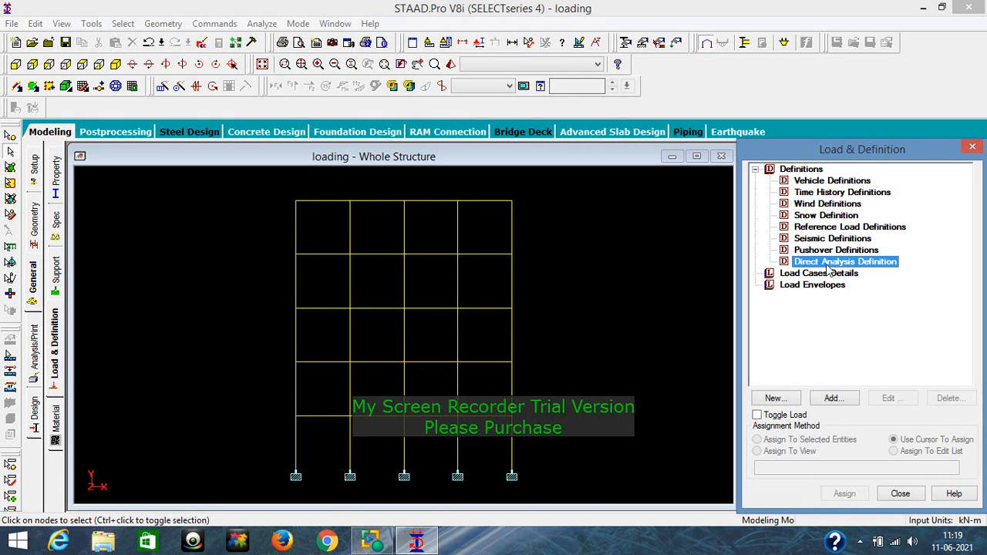
click(825, 230)
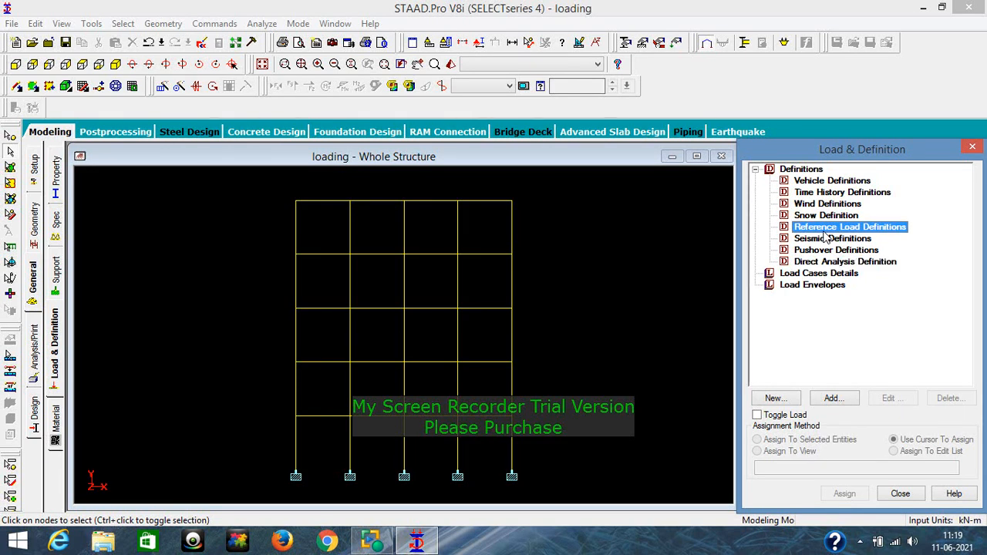
click(823, 194)
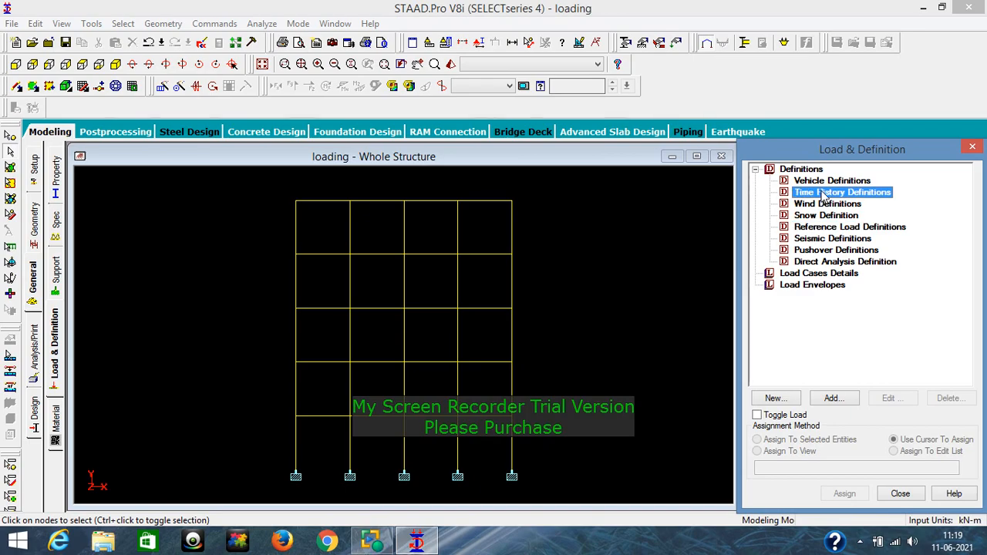
click(822, 182)
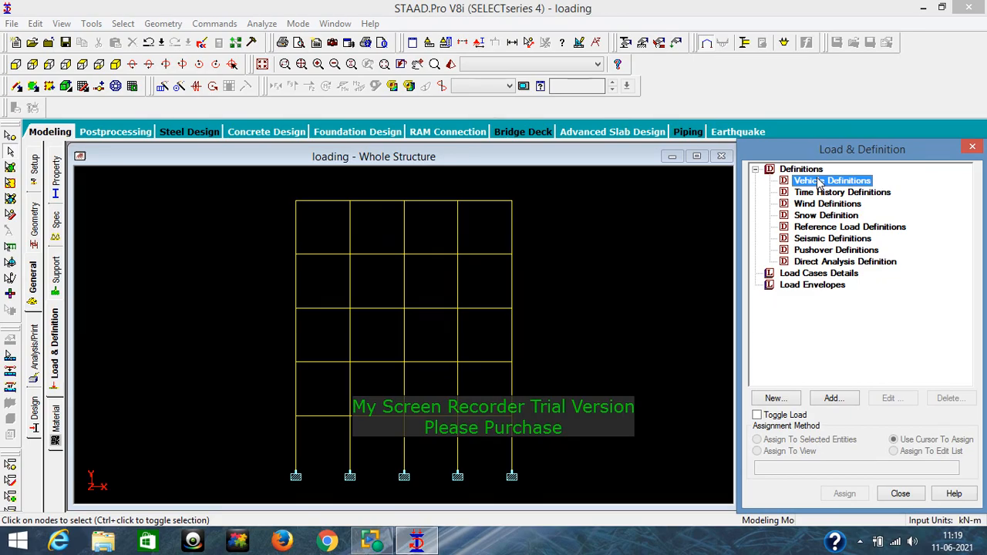
Create primary load case 1 with loading type Dead and the title "dead".
click(810, 276)
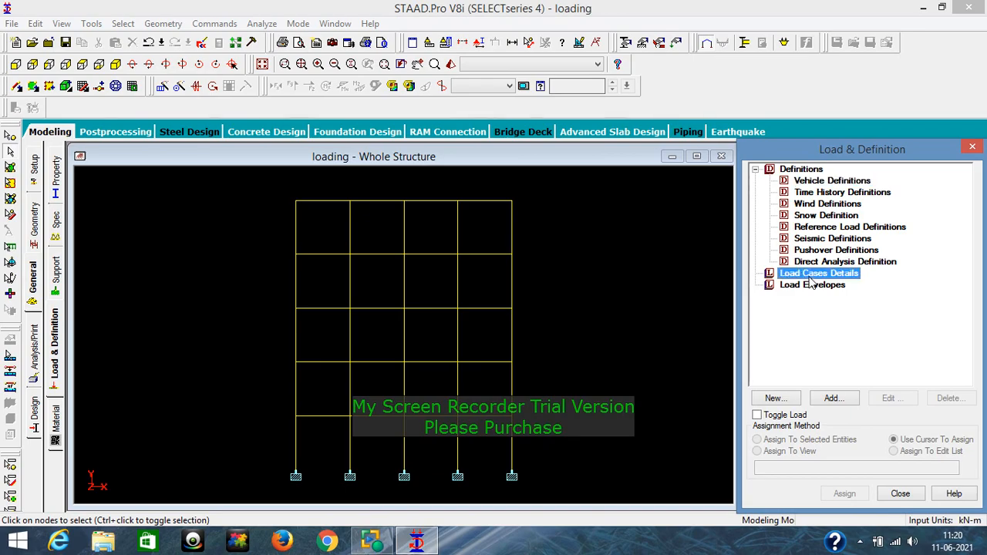
click(832, 401)
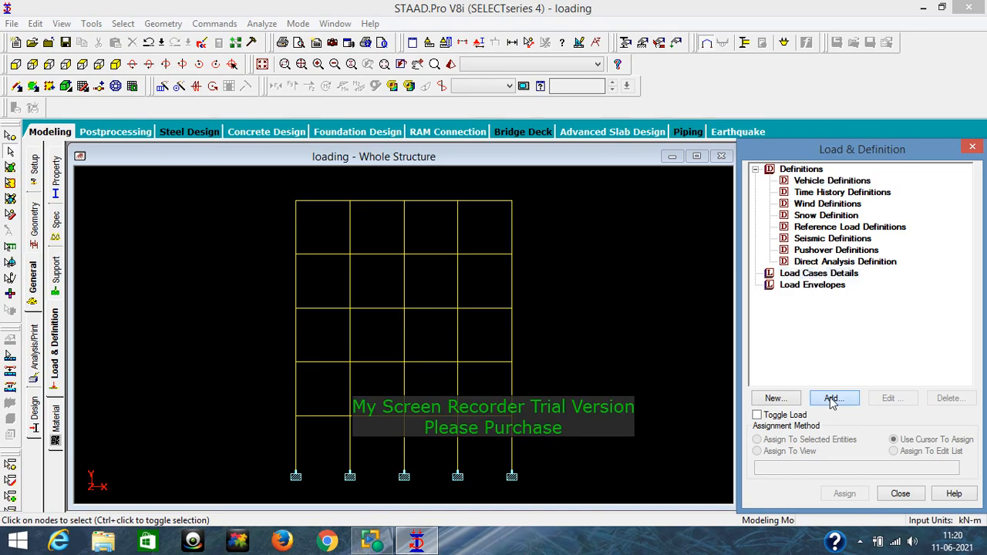
click(527, 191)
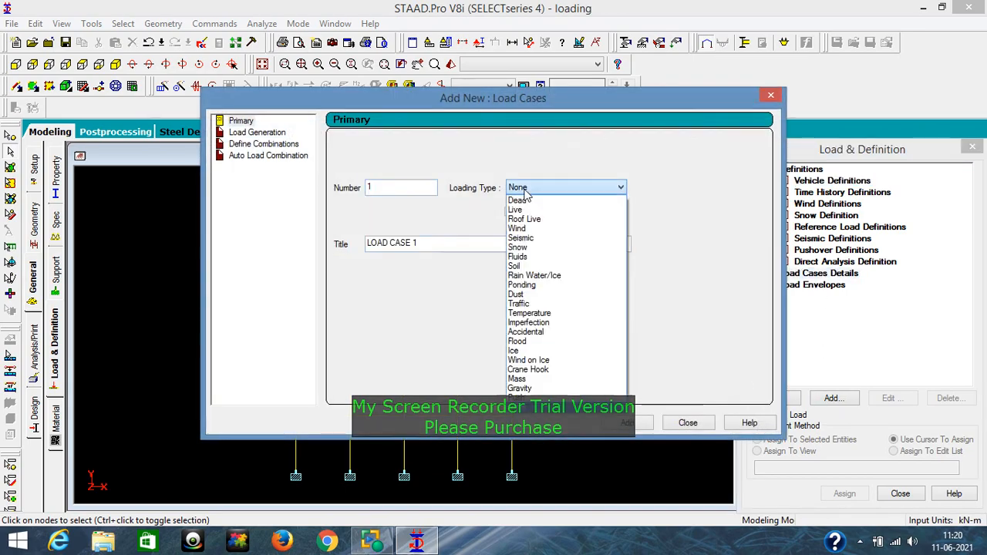
click(532, 206)
key(Tab)
text(d)
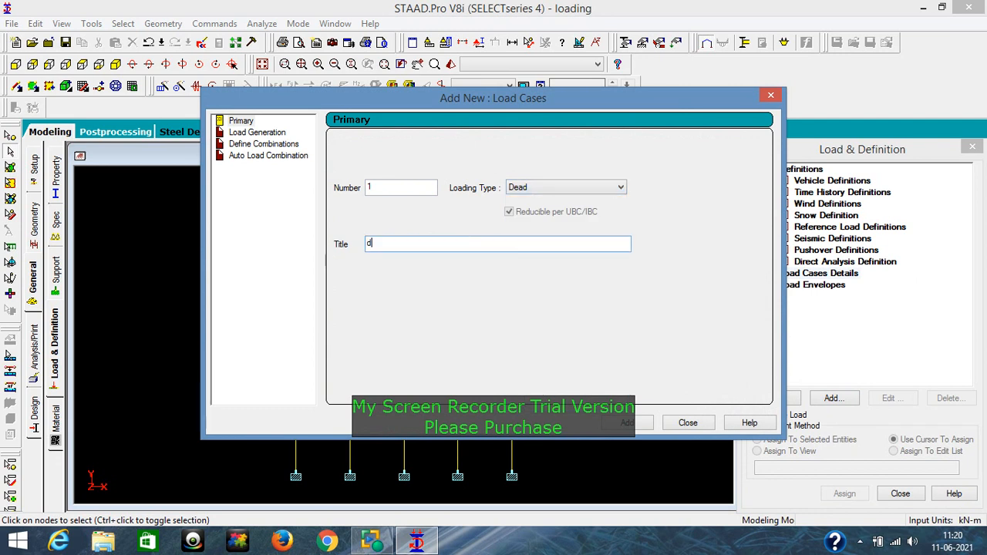
text(ead)
click(624, 423)
click(685, 423)
Add a selfweight load in the Y direction with factor -1 to the dead load case.
click(807, 285)
click(831, 397)
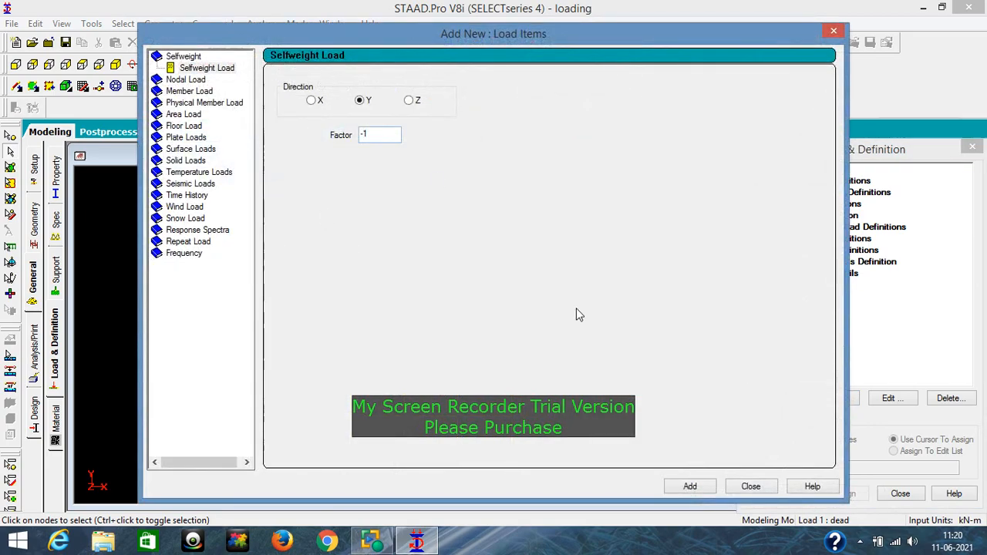
click(687, 485)
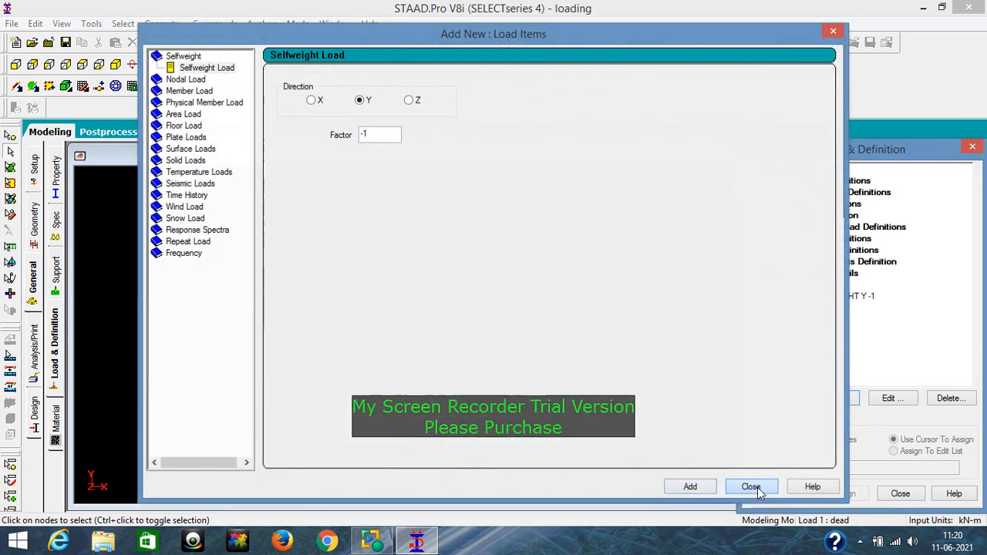
click(759, 488)
Assign the selfweight load to the whole structure in view.
click(815, 296)
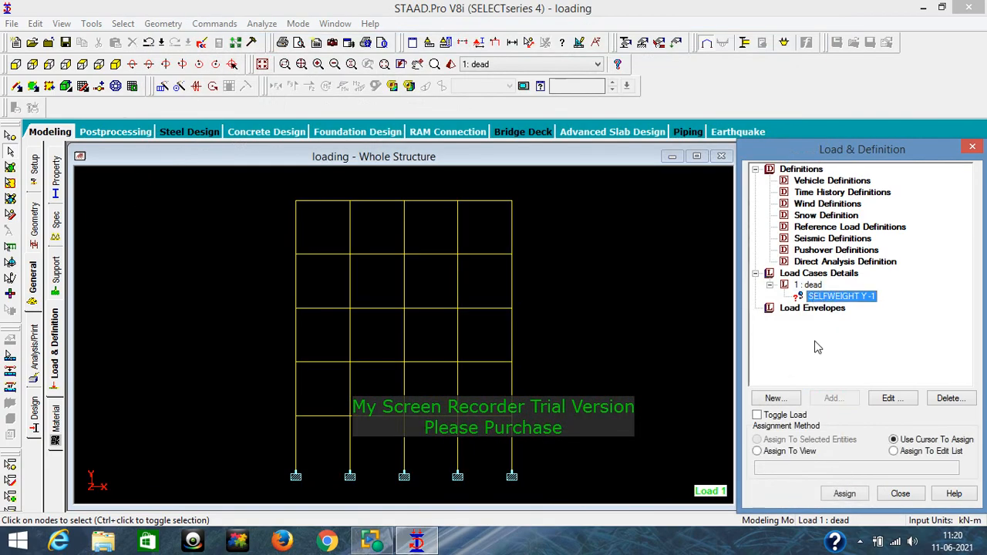
click(789, 451)
click(840, 494)
click(875, 364)
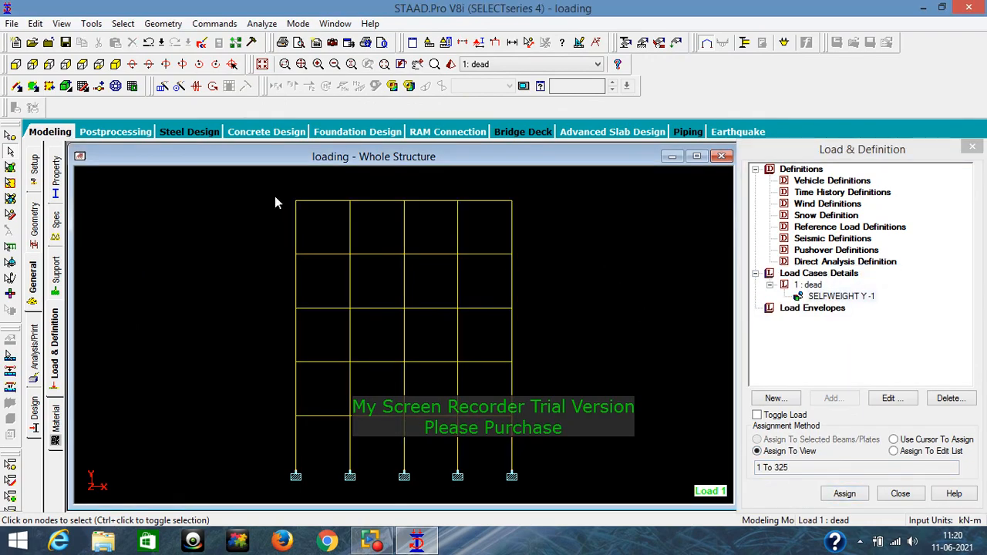
Show the frame in isometric view and add a nodal load with Fy -10 kN to the dead load case.
click(115, 64)
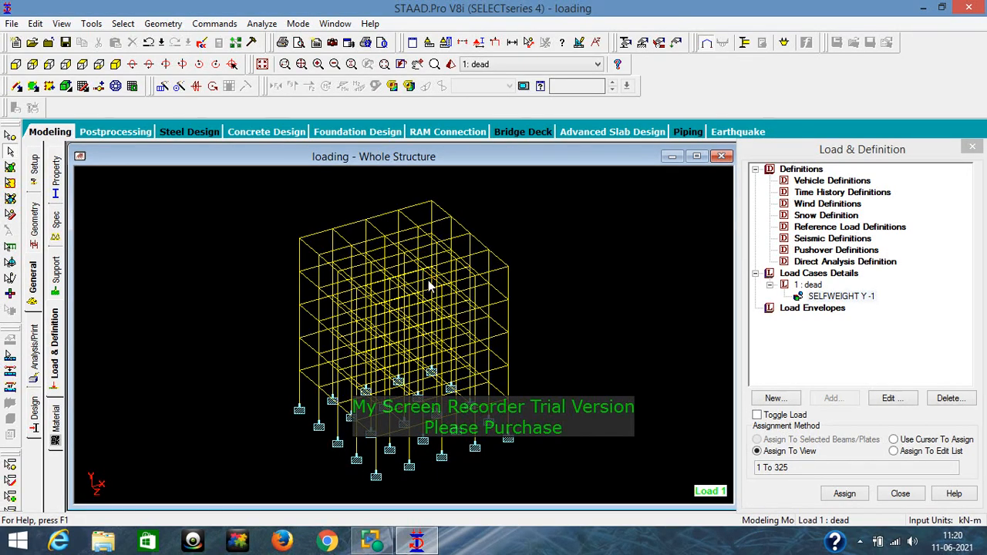
click(809, 284)
click(831, 398)
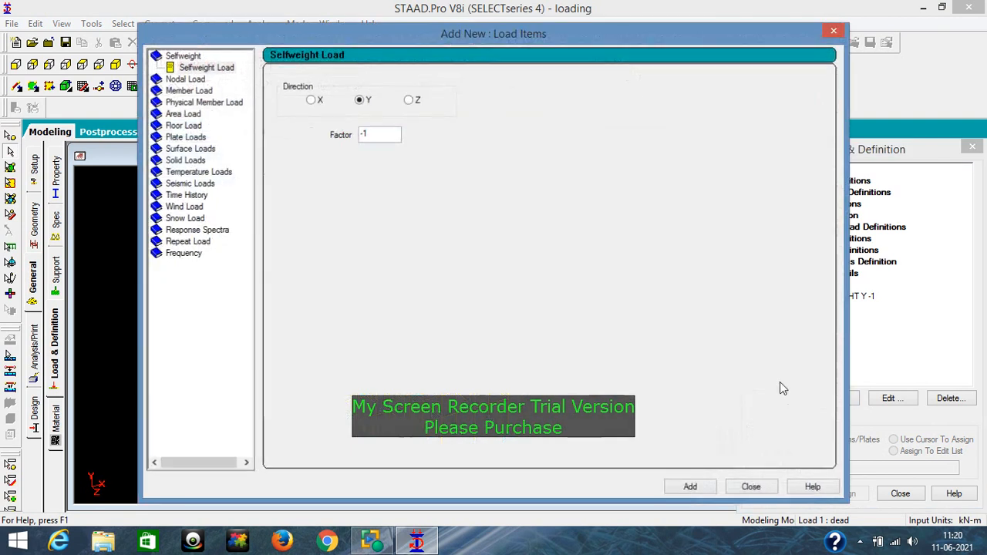
click(189, 80)
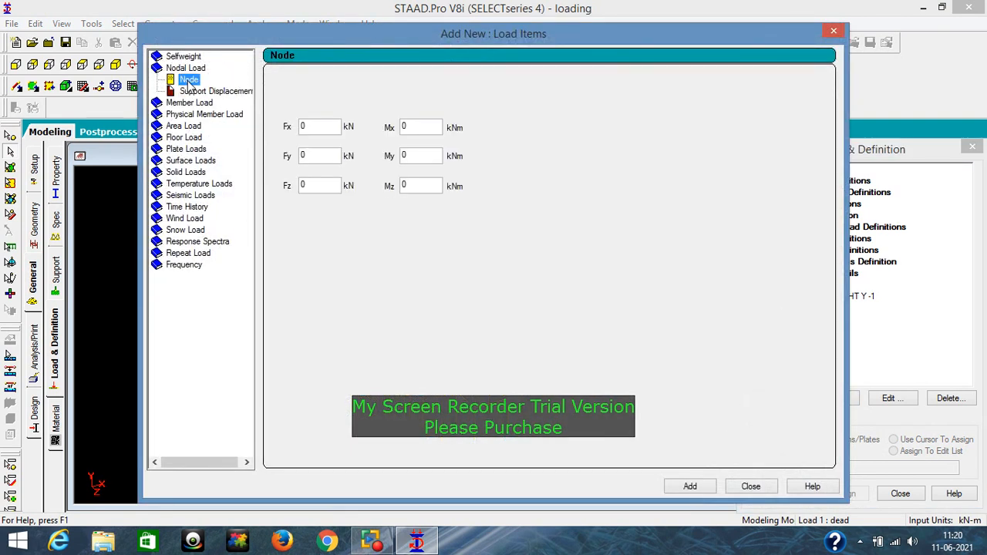
double_click(313, 154)
text(-1)
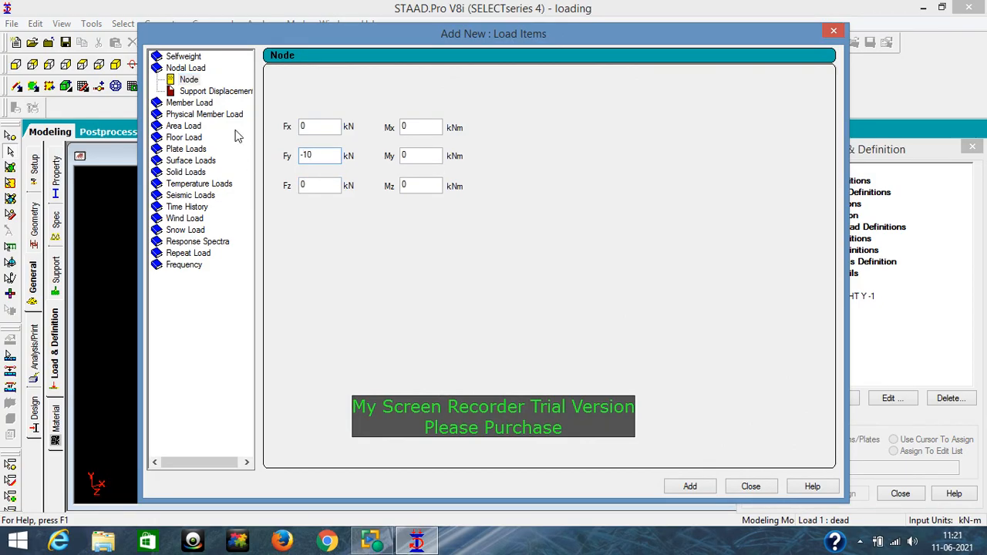
click(685, 487)
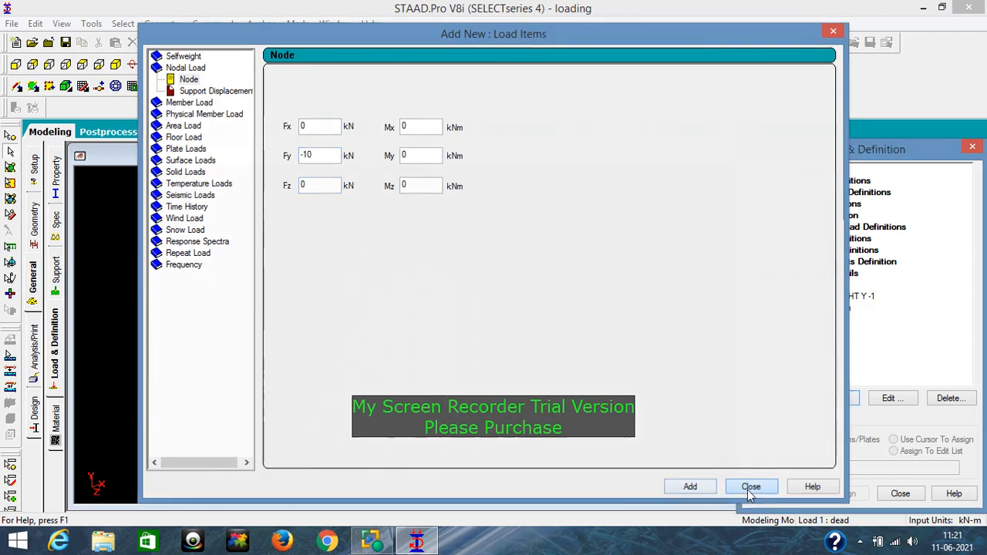
click(748, 490)
Assign the Fy -10 kN nodal load to the two adjacent roof nodes at the frame's rear-left corner.
click(821, 310)
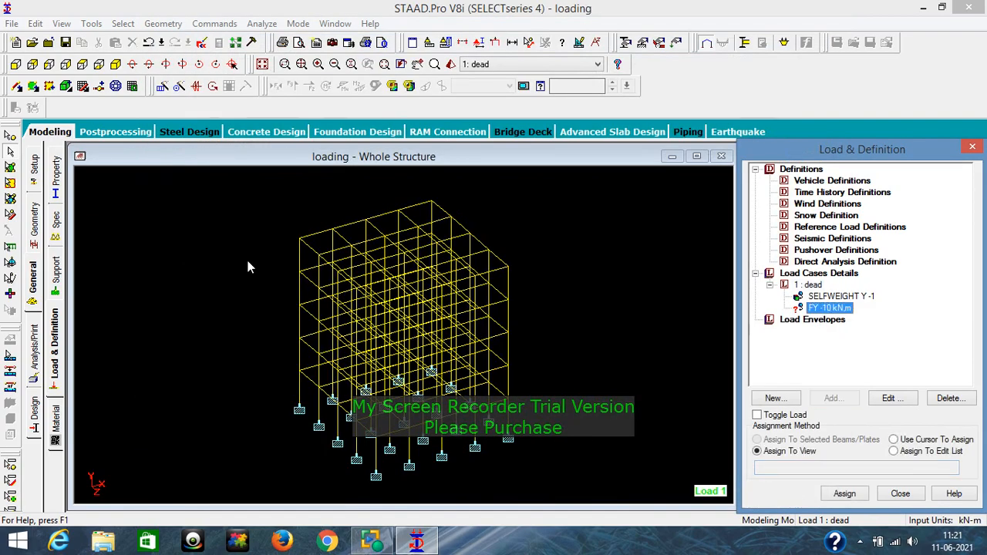
click(10, 136)
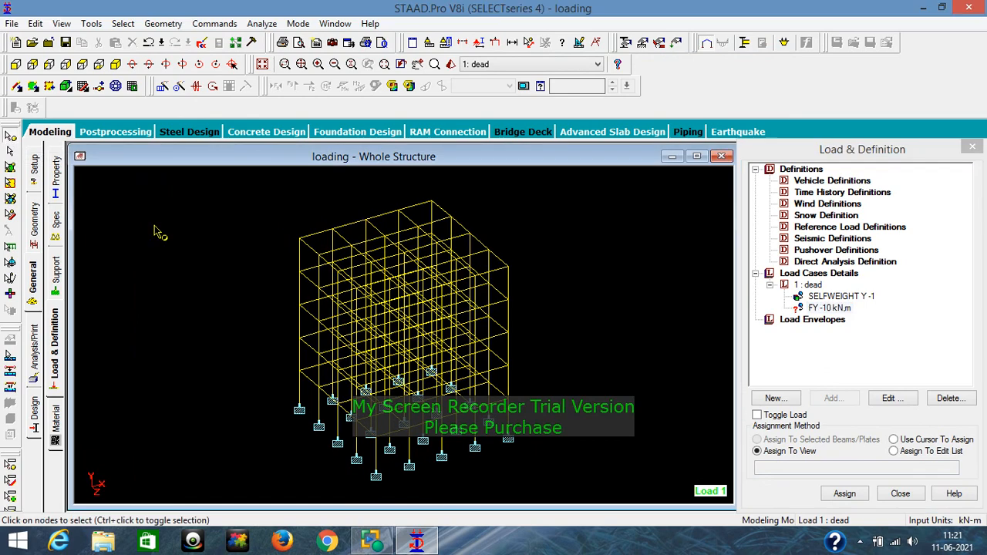
drag(287, 235, 322, 264)
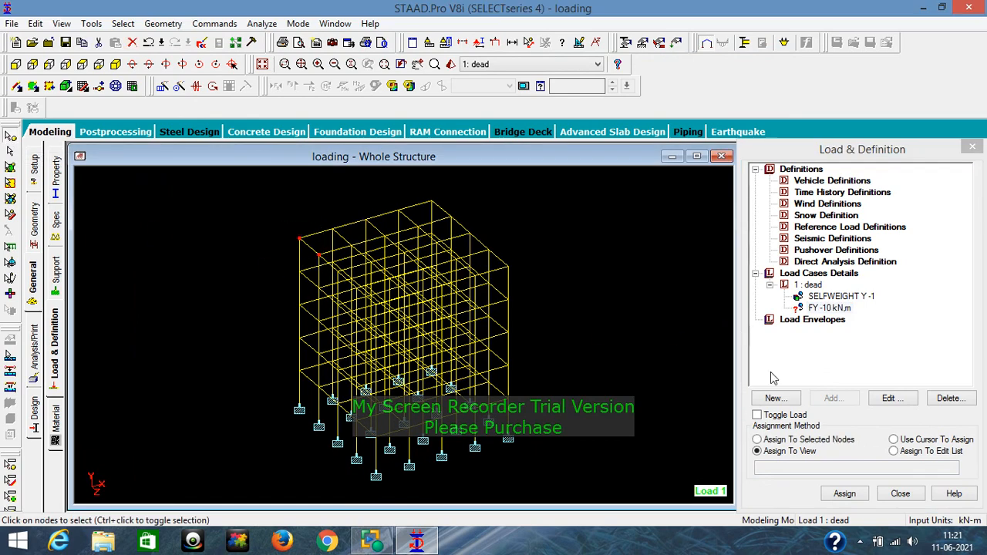
click(809, 441)
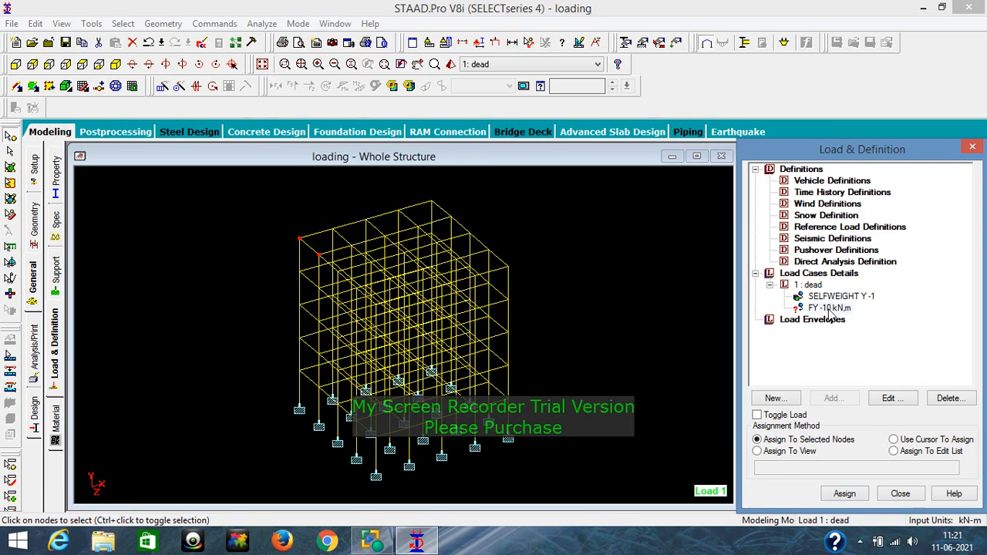
click(840, 494)
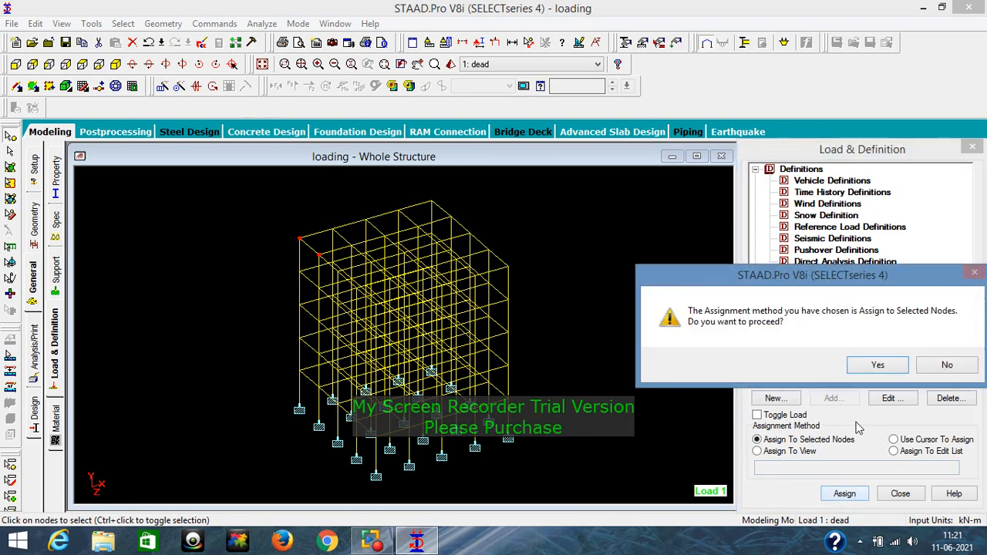
click(877, 365)
scroll(595, 376, down, 3)
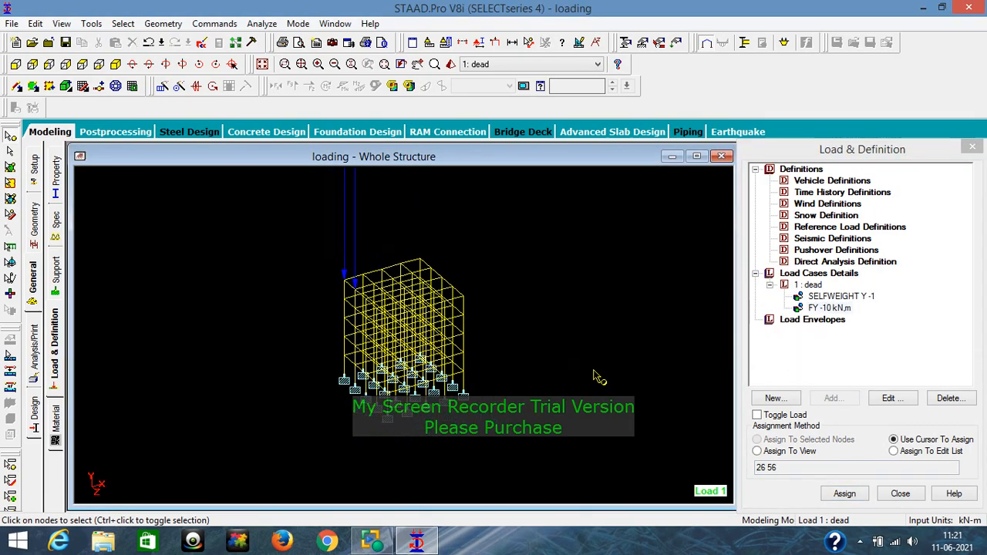
scroll(285, 272, up, 3)
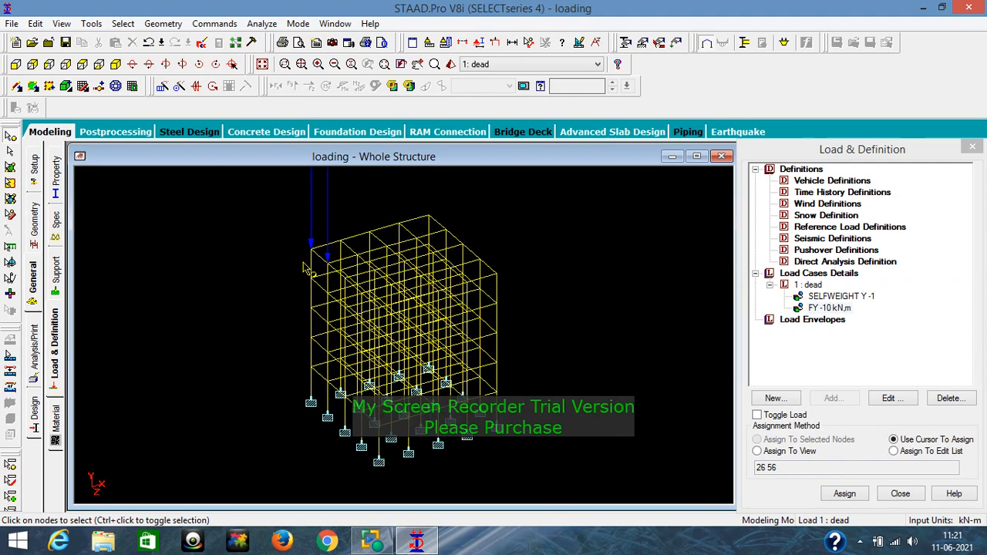
scroll(307, 270, up, 1)
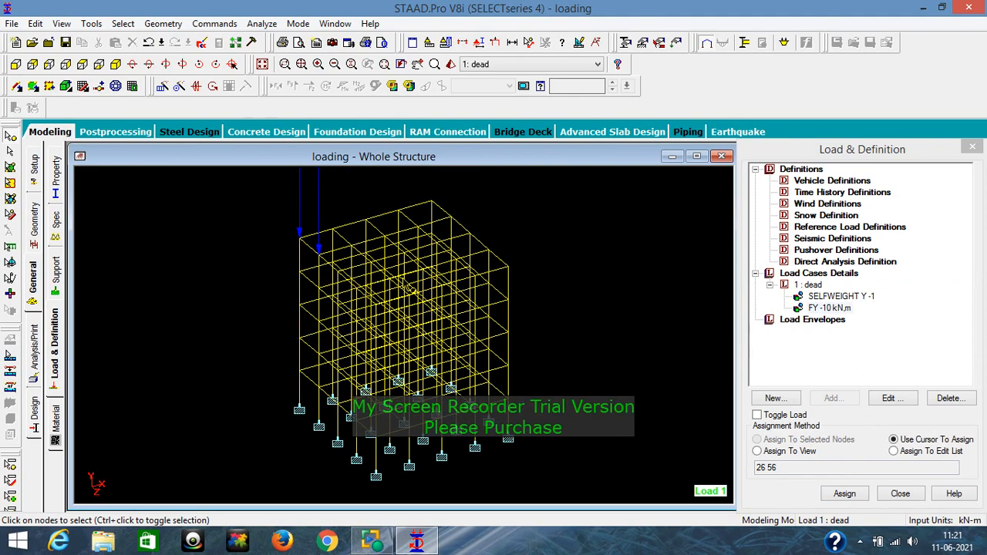
click(819, 274)
click(840, 395)
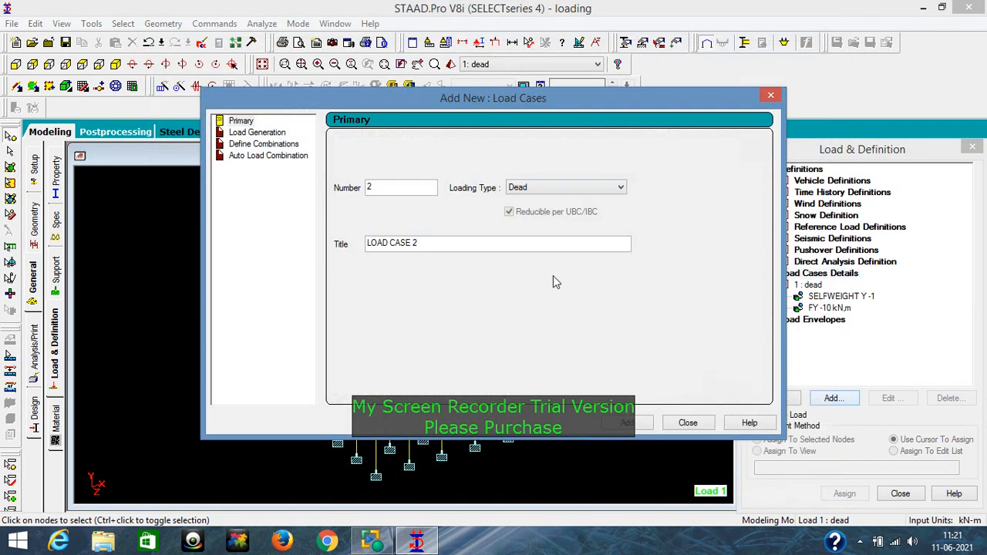
click(771, 94)
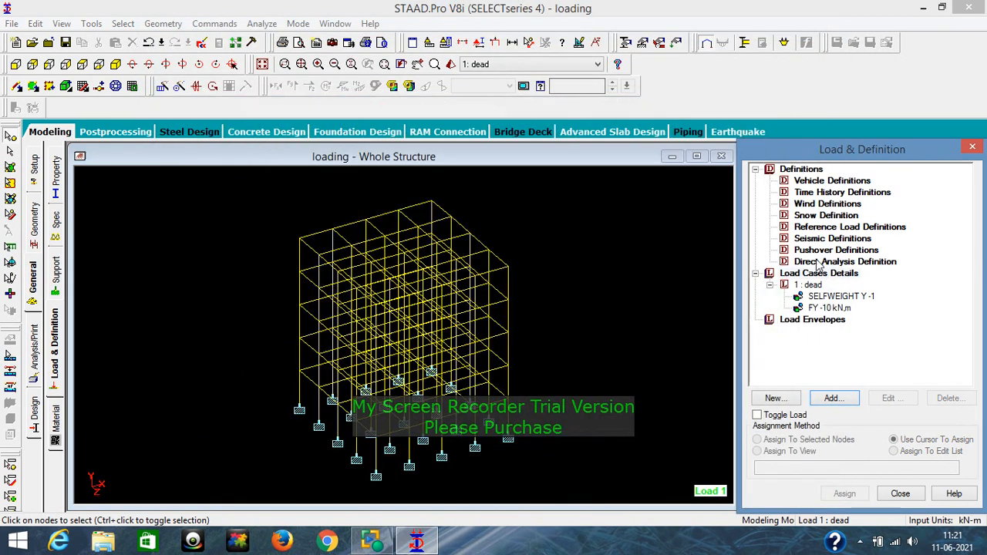
Add a uniform member force of -10 kN/m in GY to the dead load case, with d1 1 m and d2 2 m.
click(808, 284)
click(833, 398)
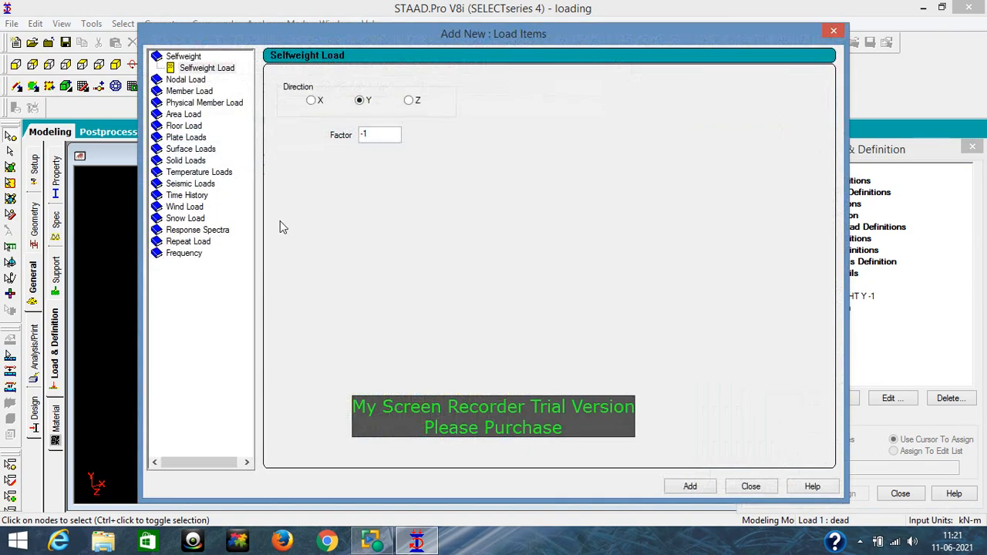
click(194, 91)
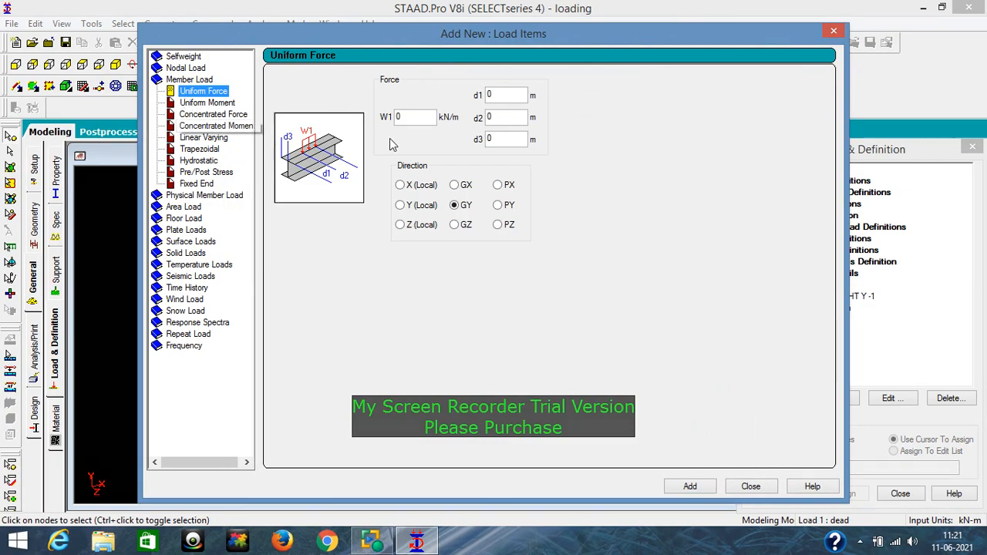
double_click(412, 117)
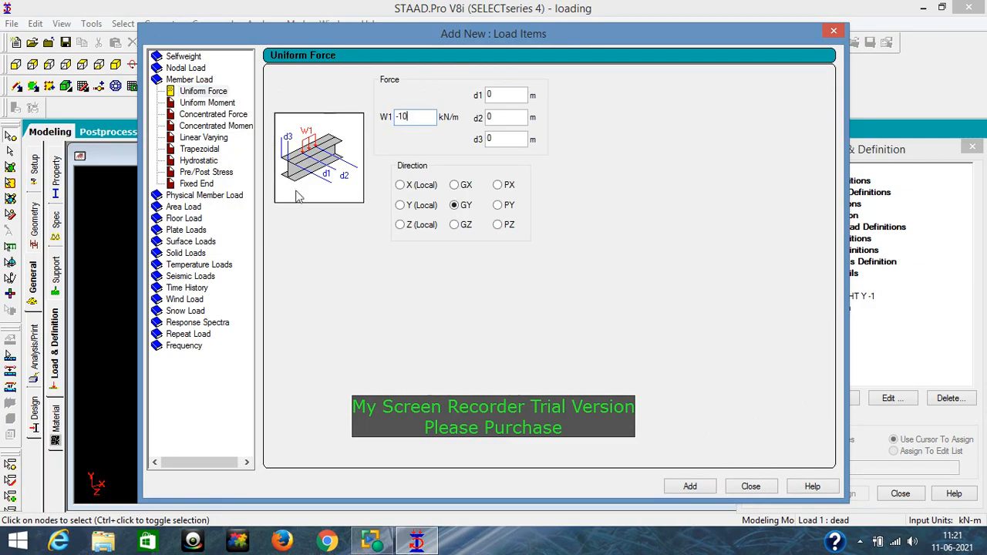
double_click(497, 95)
double_click(500, 118)
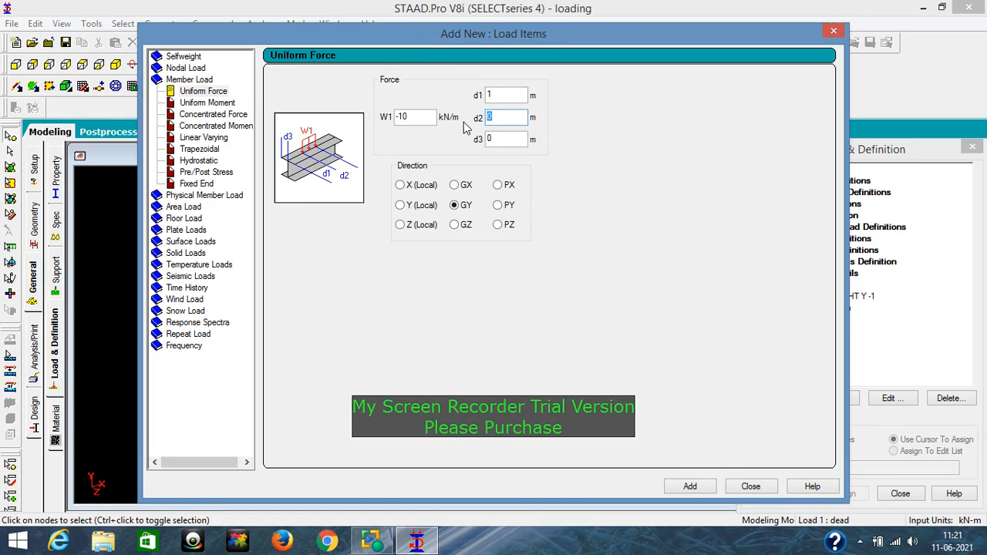
text(2)
double_click(498, 138)
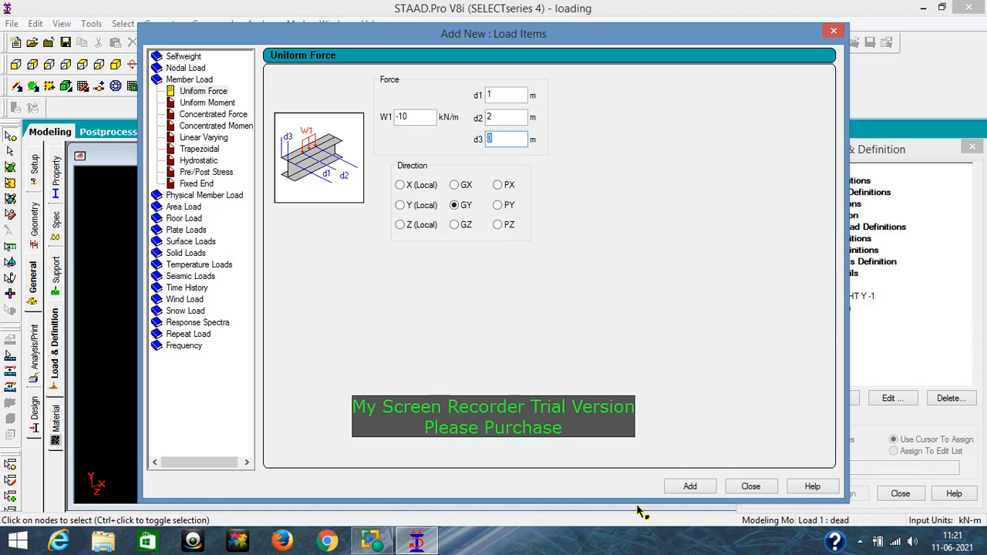
click(688, 486)
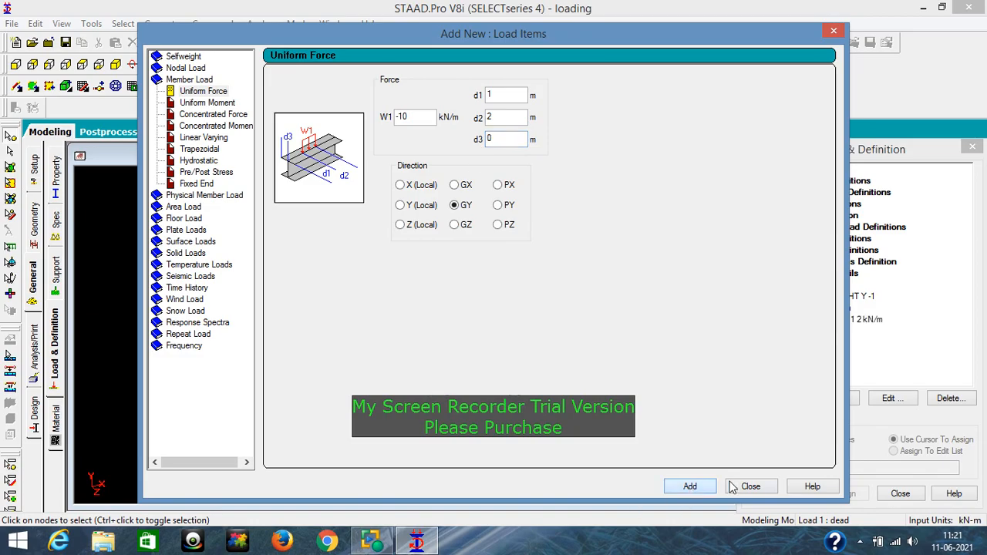
click(750, 486)
Assign the uniform member force to the third beam from the left along the roof's rear edge.
click(851, 318)
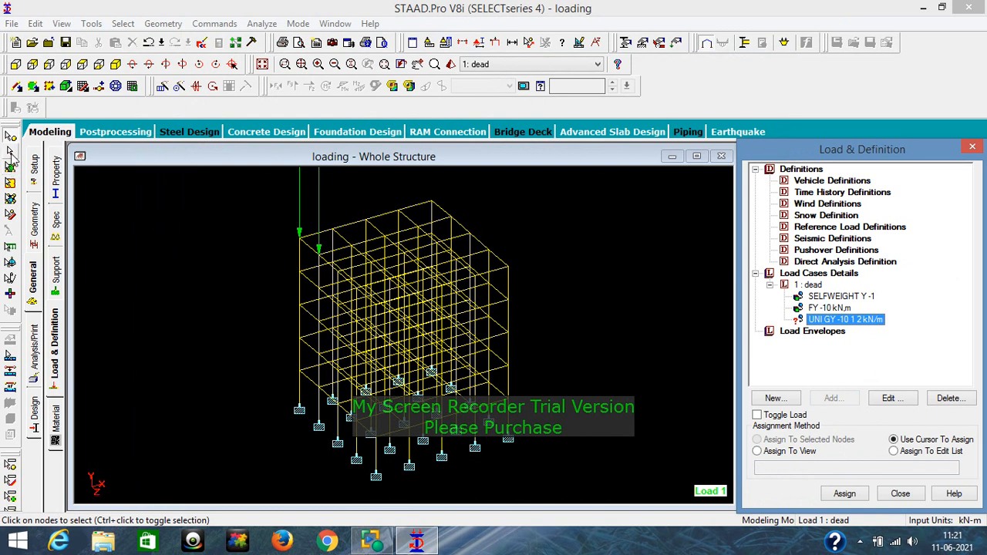
click(275, 215)
click(390, 217)
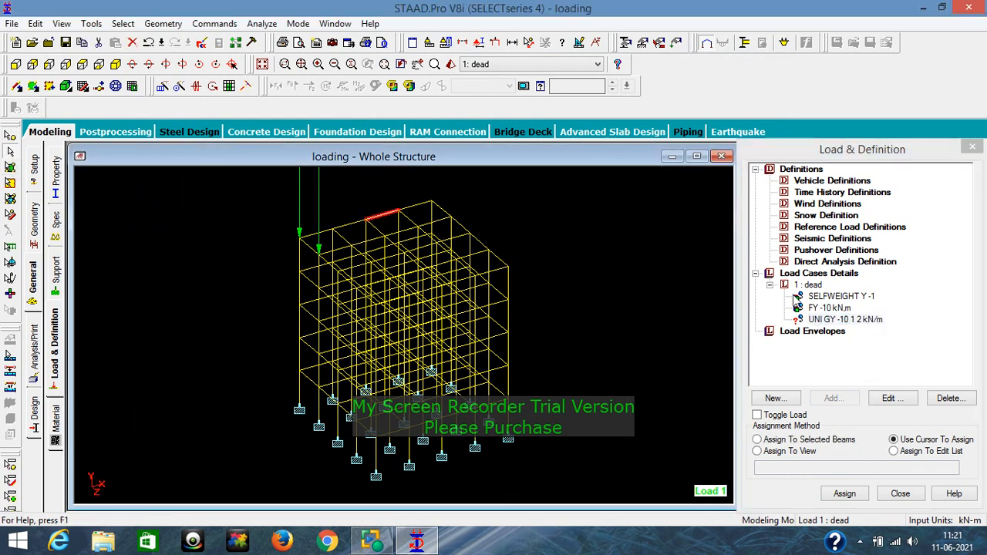
click(819, 320)
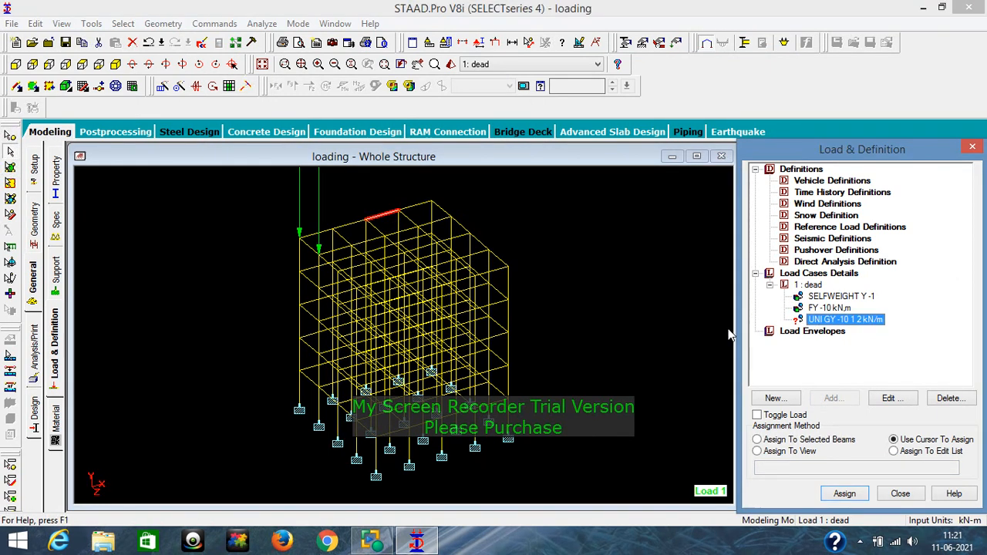
click(794, 440)
click(844, 494)
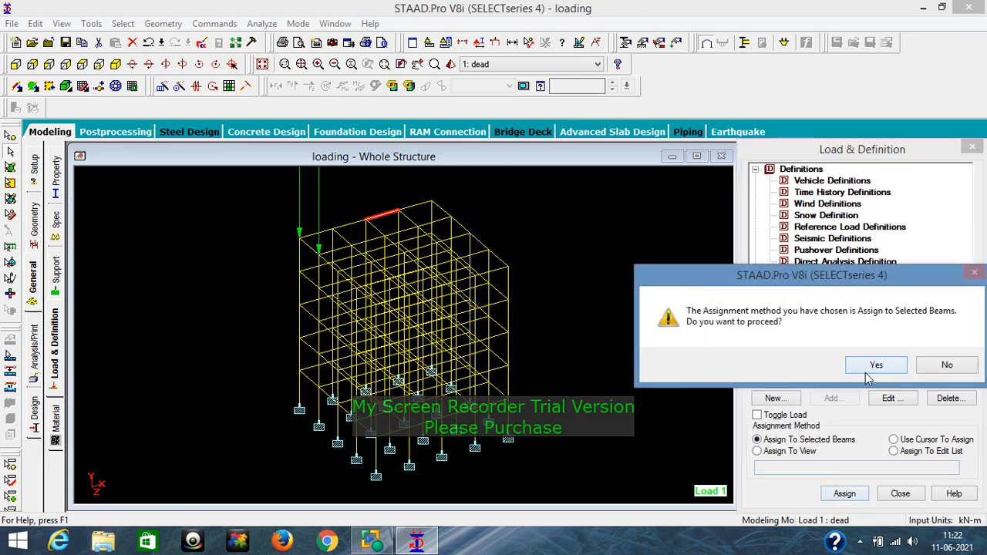
click(814, 363)
scroll(412, 215, up, 3)
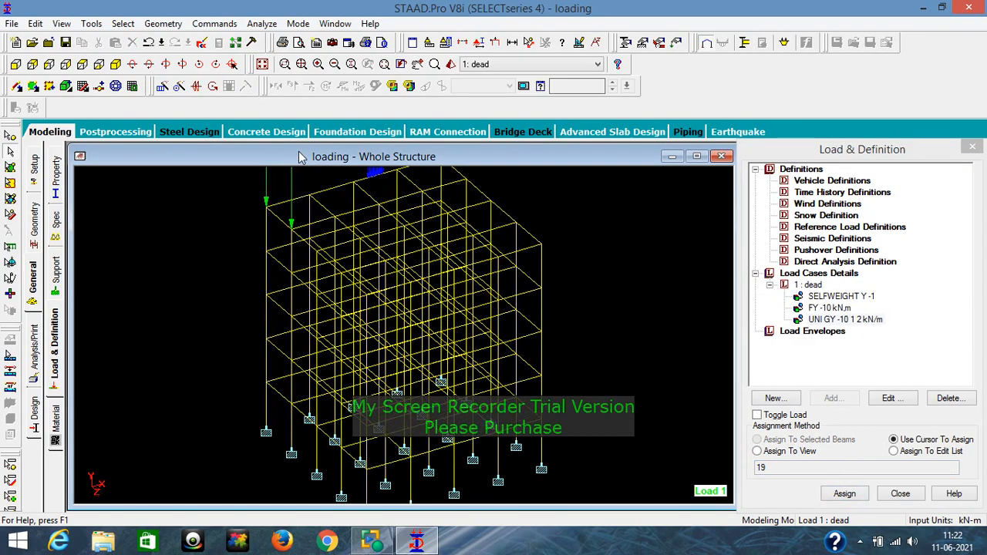
scroll(345, 293, down, 3)
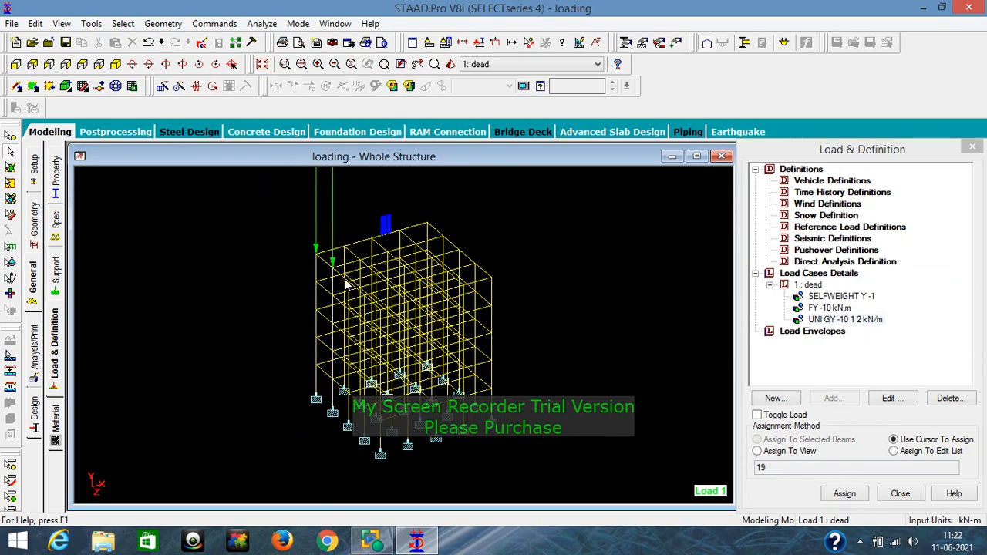
scroll(370, 187, up, 4)
scroll(378, 190, down, 4)
scroll(382, 192, up, 1)
scroll(389, 195, up, 1)
scroll(380, 207, up, 2)
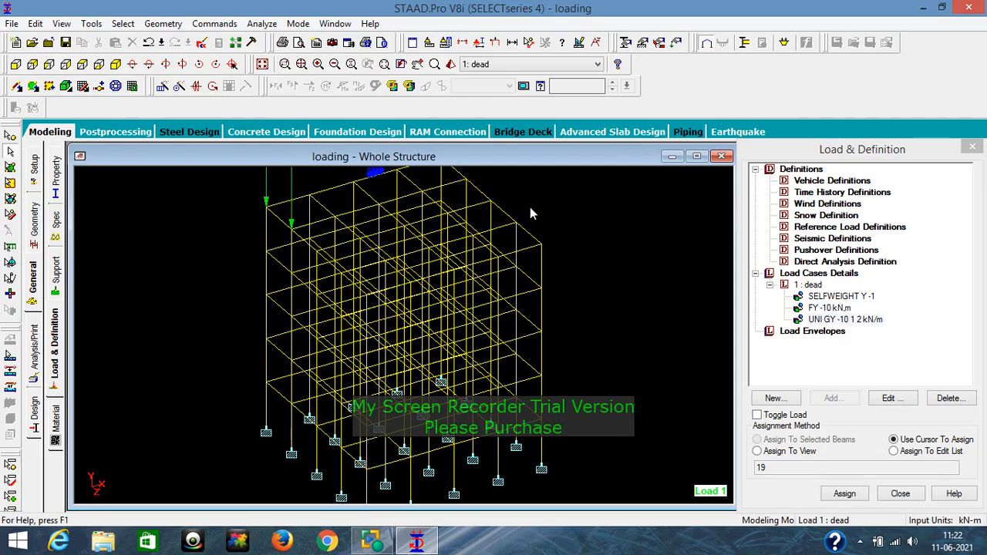
scroll(508, 210, down, 2)
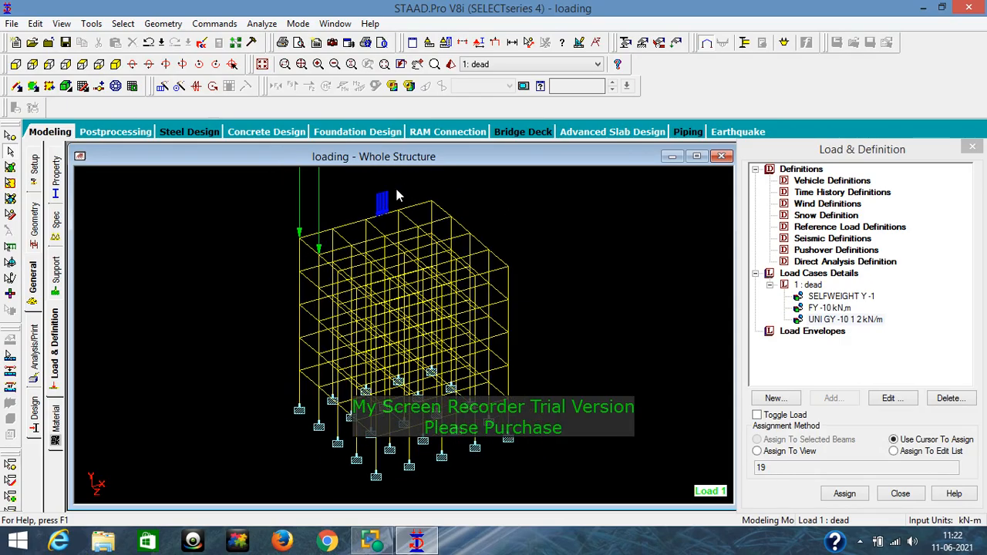
Delete the uniform member force and the Fy -10 kN nodal load from the dead load case.
click(853, 319)
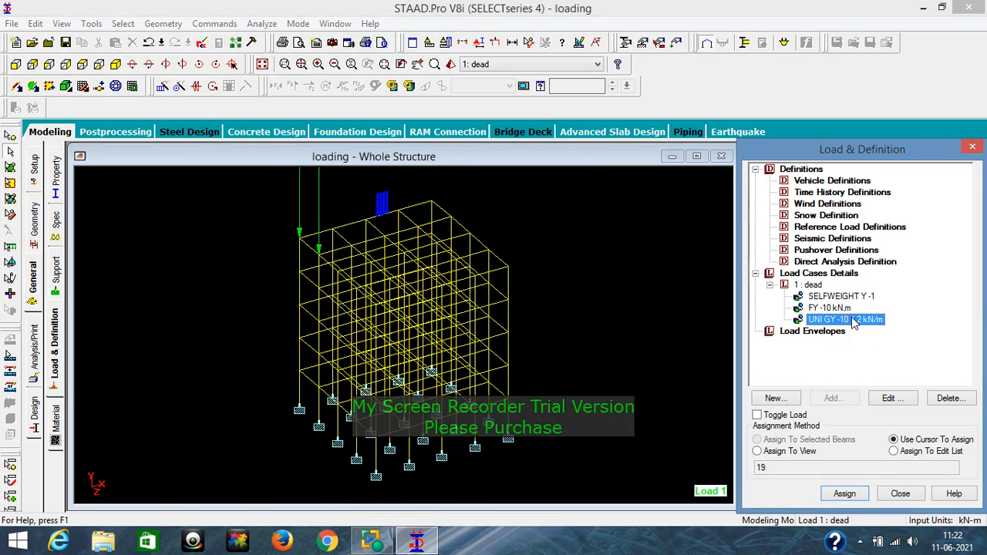
click(950, 398)
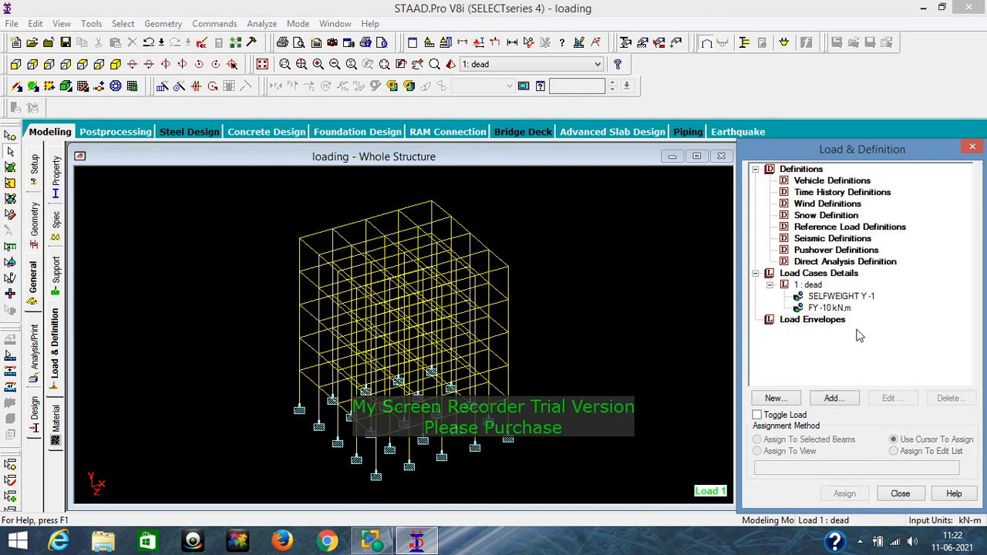
click(844, 310)
click(931, 398)
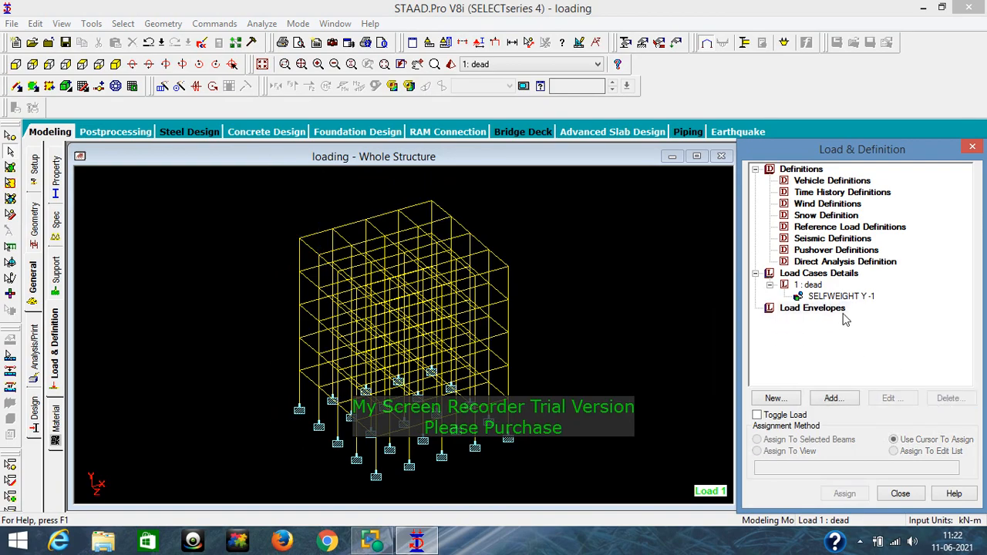
click(808, 284)
click(856, 398)
click(192, 91)
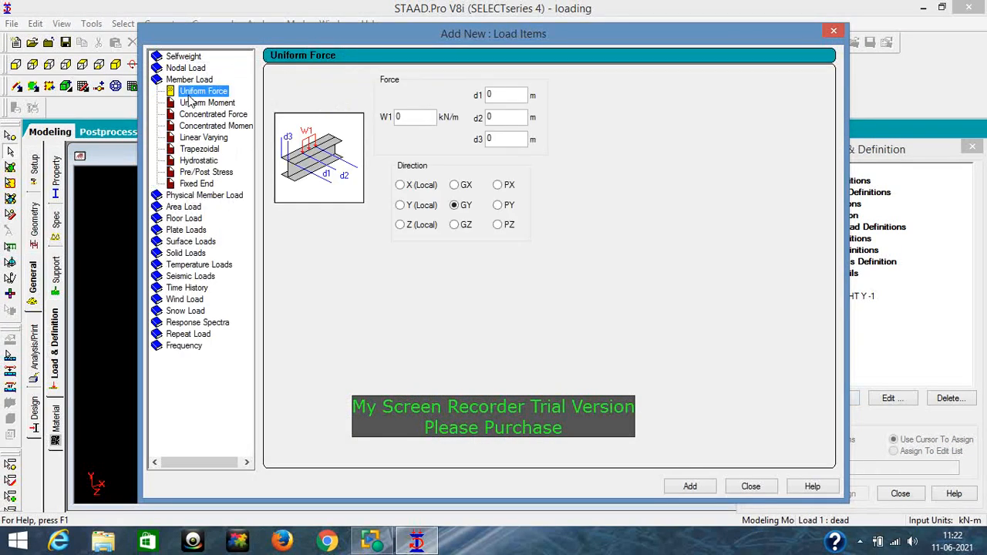
click(204, 103)
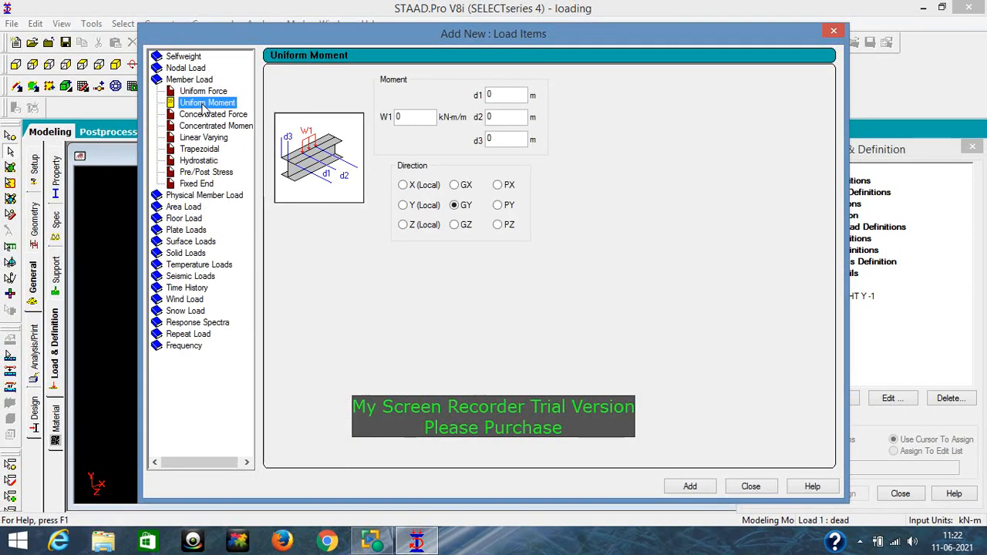
click(204, 92)
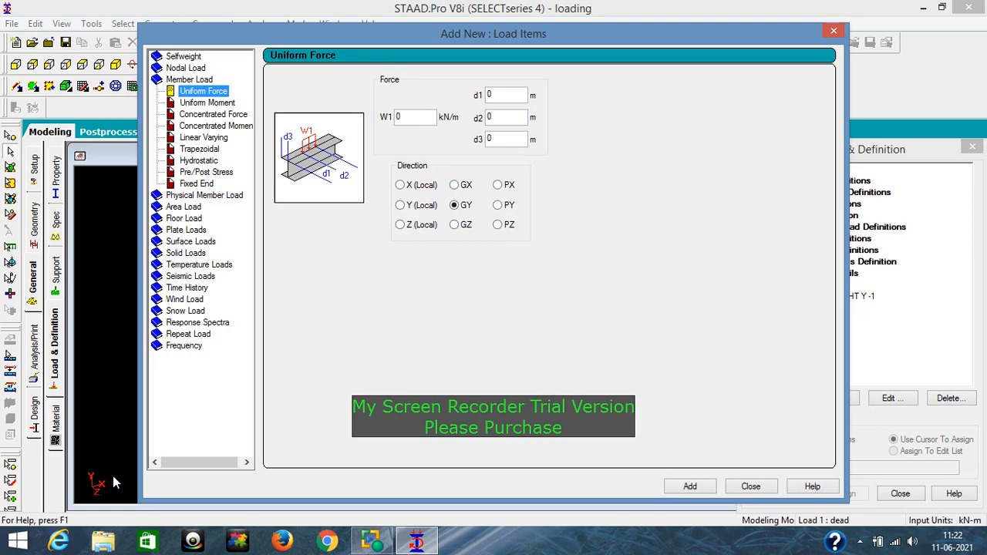
click(833, 31)
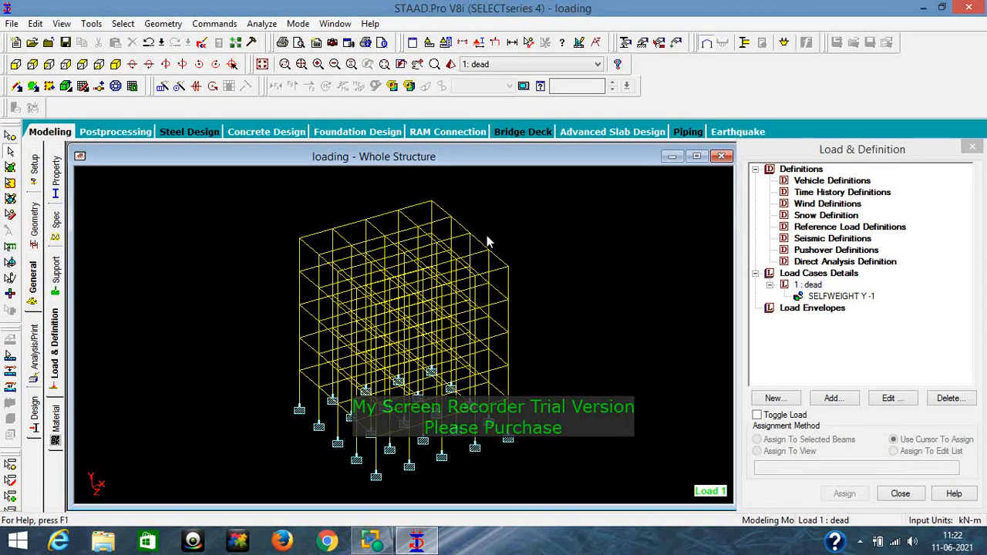
Repeat the middle node of the roof's rear edge once in Y at 2 m spacing, with linked steps, to form a short post.
key(Right)
key(Right)
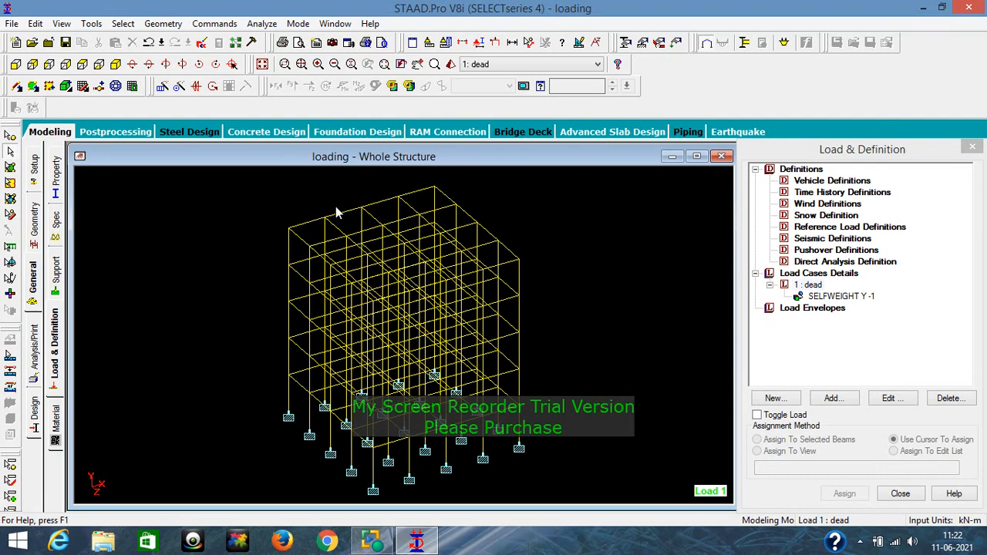
scroll(336, 214, down, 2)
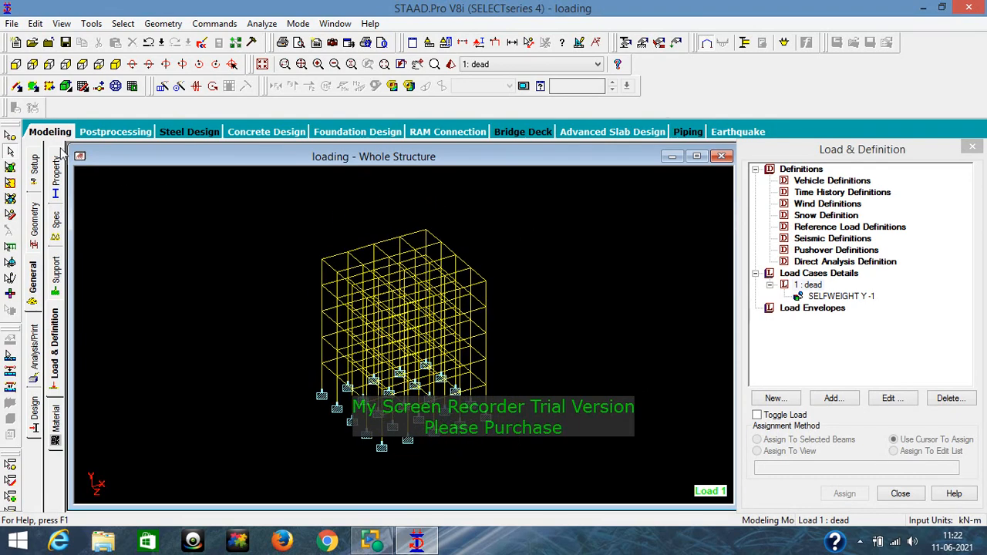
click(10, 136)
click(374, 244)
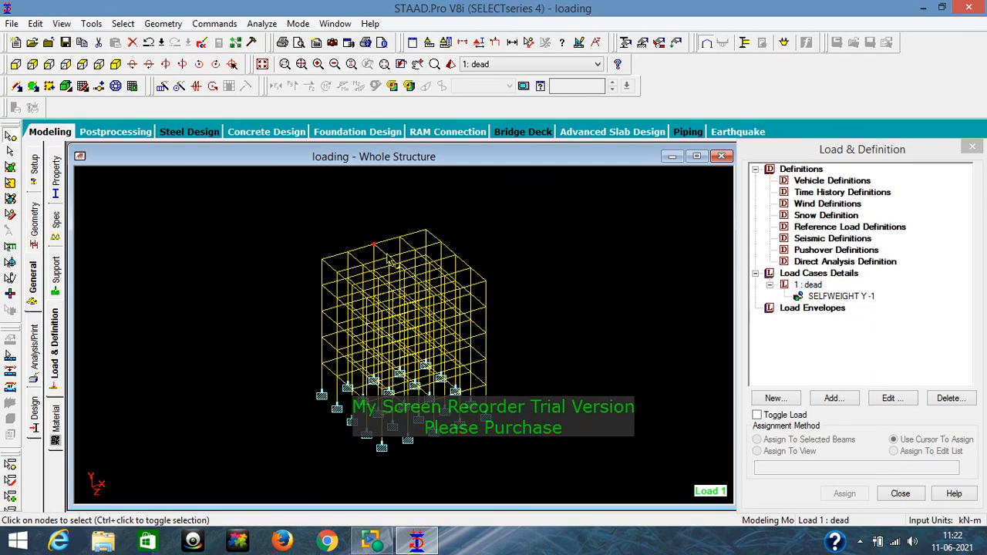
click(164, 87)
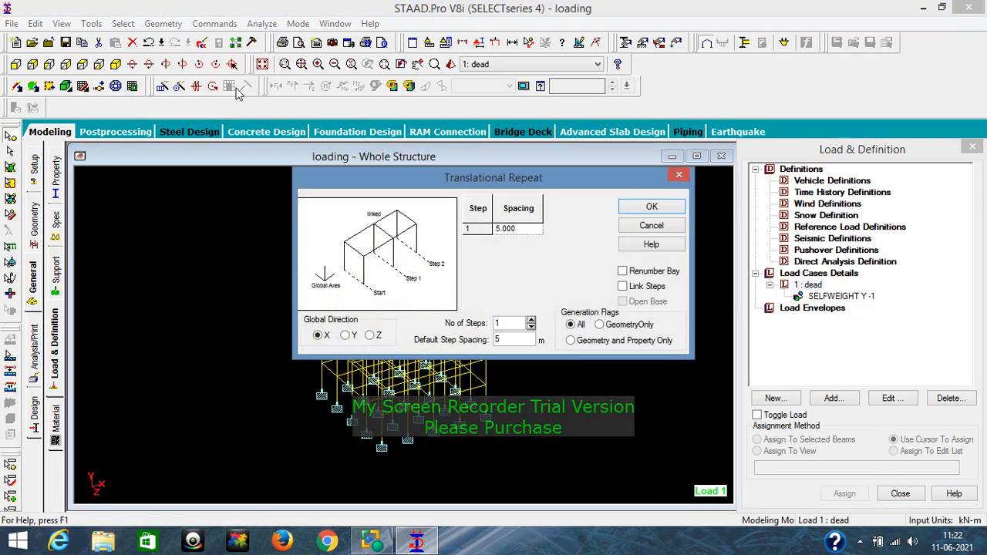
click(345, 335)
drag(517, 339, 440, 345)
text(2)
click(623, 287)
click(653, 208)
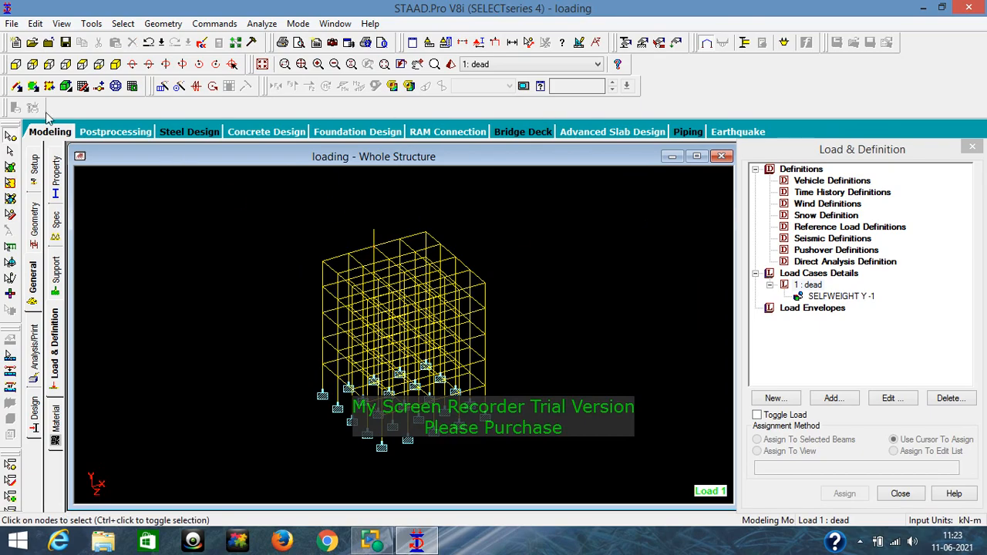
Draw two sloping beams joining the rear roof edge's end nodes to the top of the short post.
click(16, 86)
drag(323, 262, 424, 232)
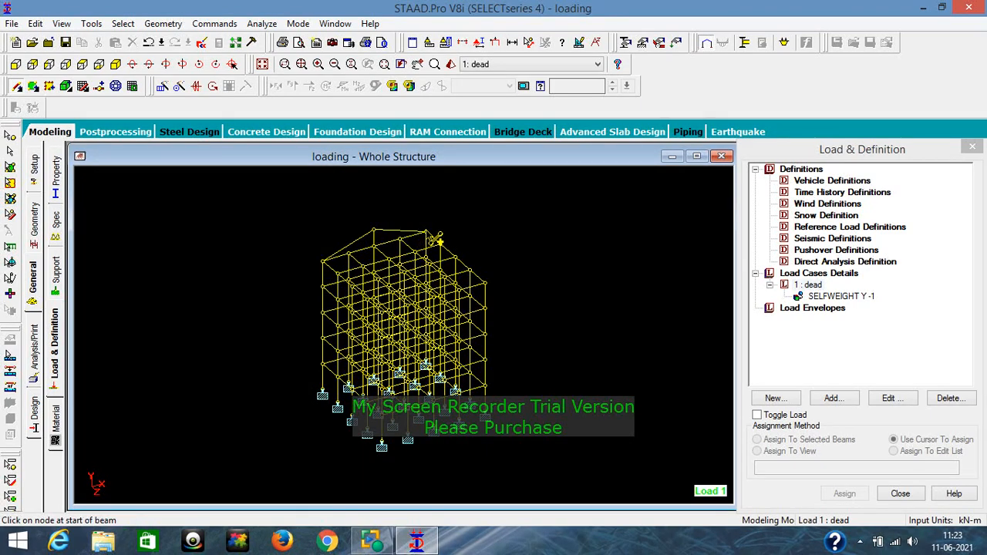
key(Escape)
Decline the auto save and assign the Rect 0.60x0.23 concrete section to the whole view, including the new sloping beams.
click(358, 244)
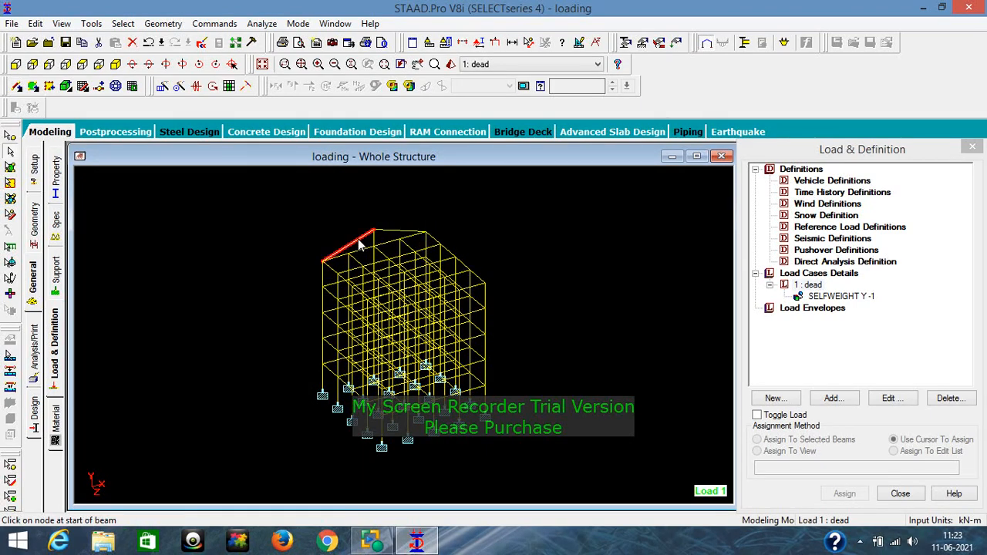
ctrl+click(393, 232)
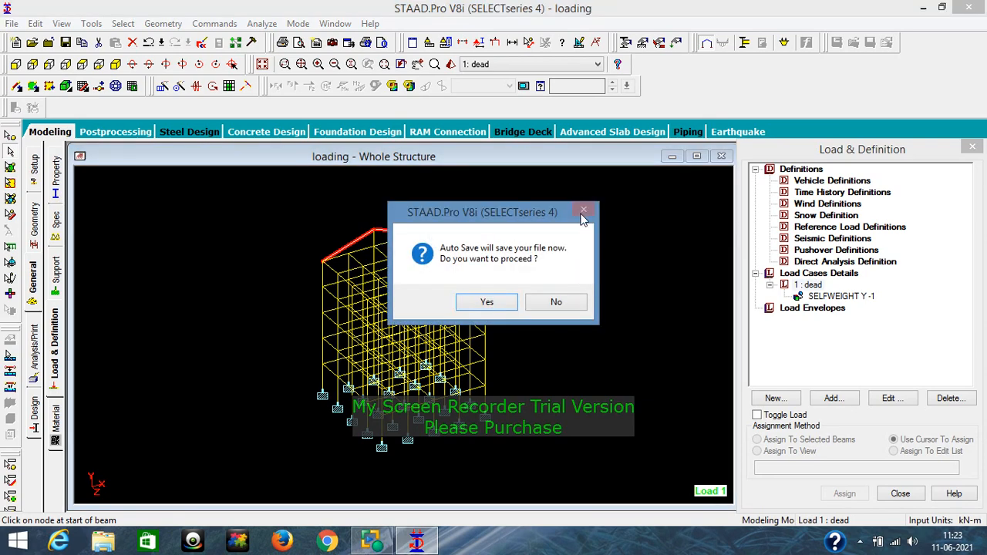
click(560, 307)
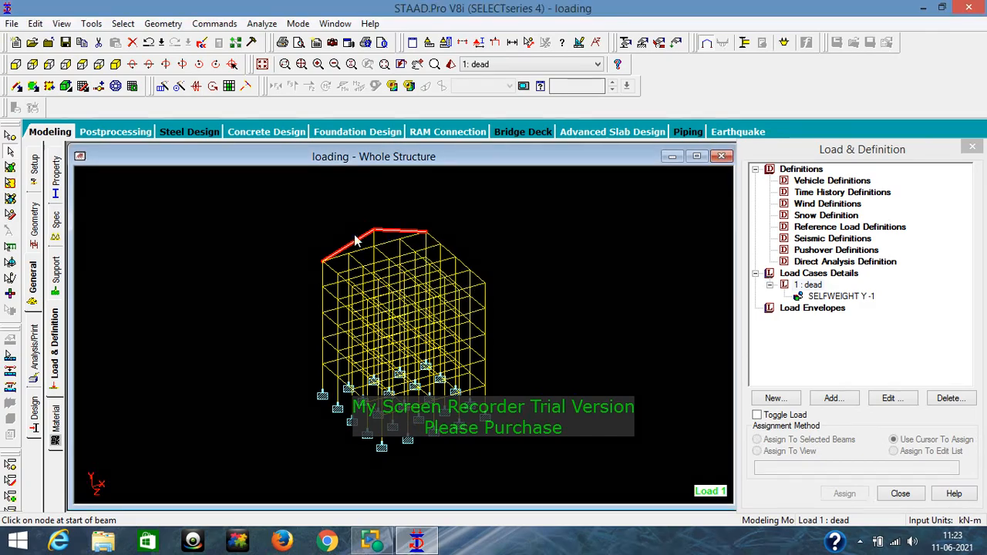
click(60, 183)
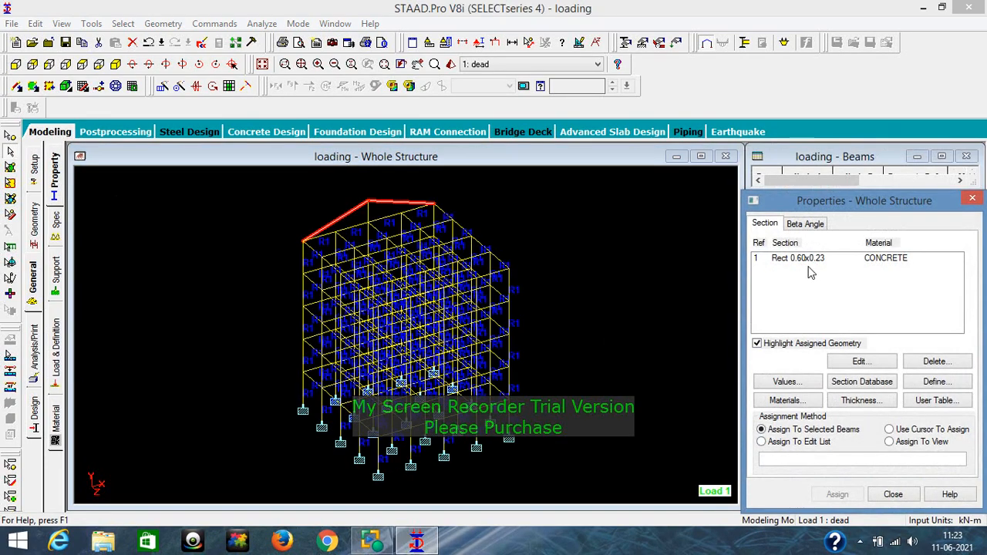
click(809, 262)
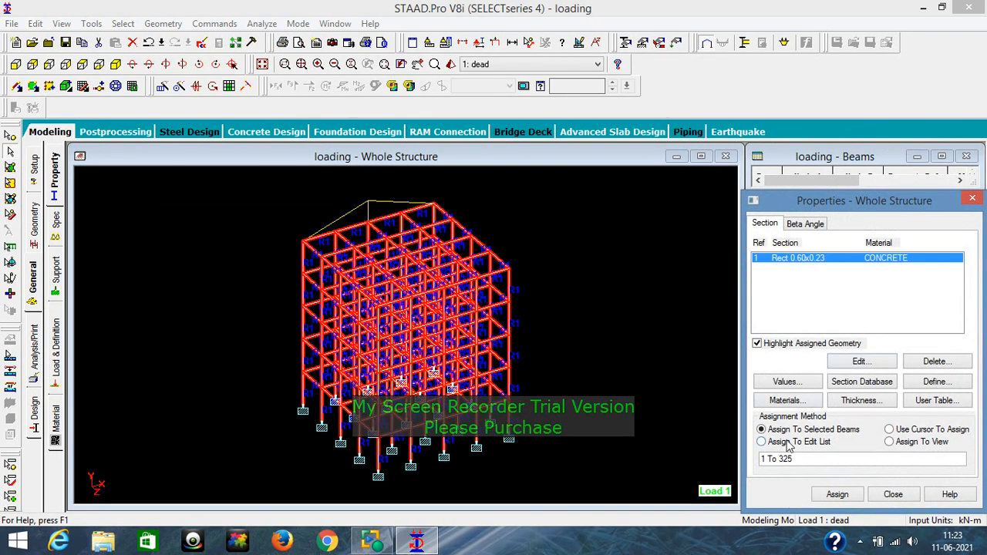
click(890, 442)
click(839, 494)
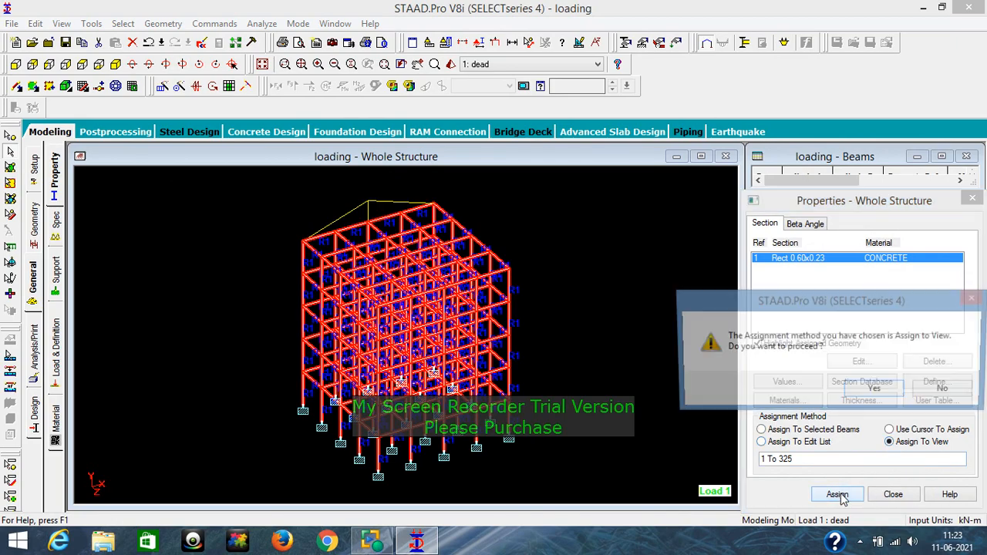
click(872, 390)
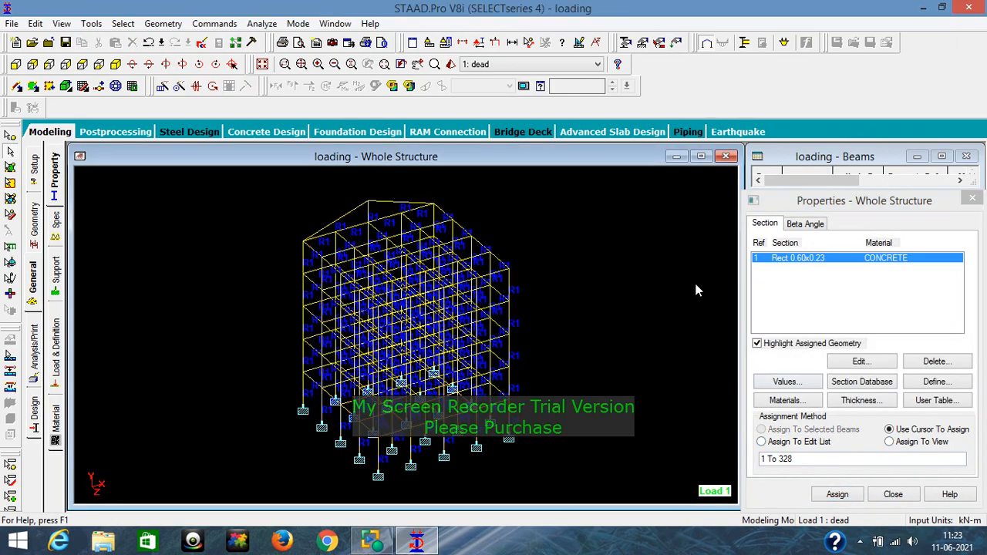
Add a uniform member force of -10 kN/m in GY over the full member length to the dead load case.
click(348, 218)
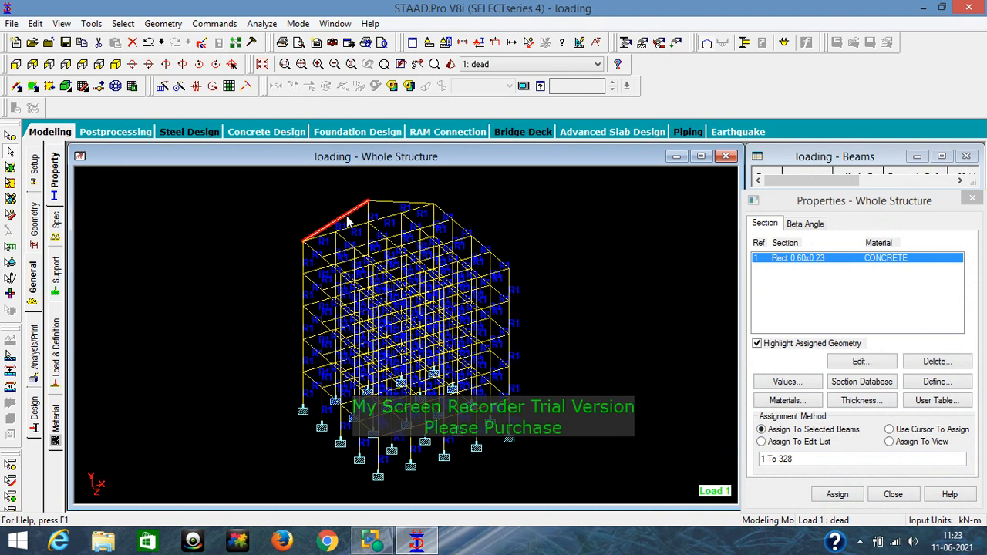
ctrl+click(400, 204)
click(55, 348)
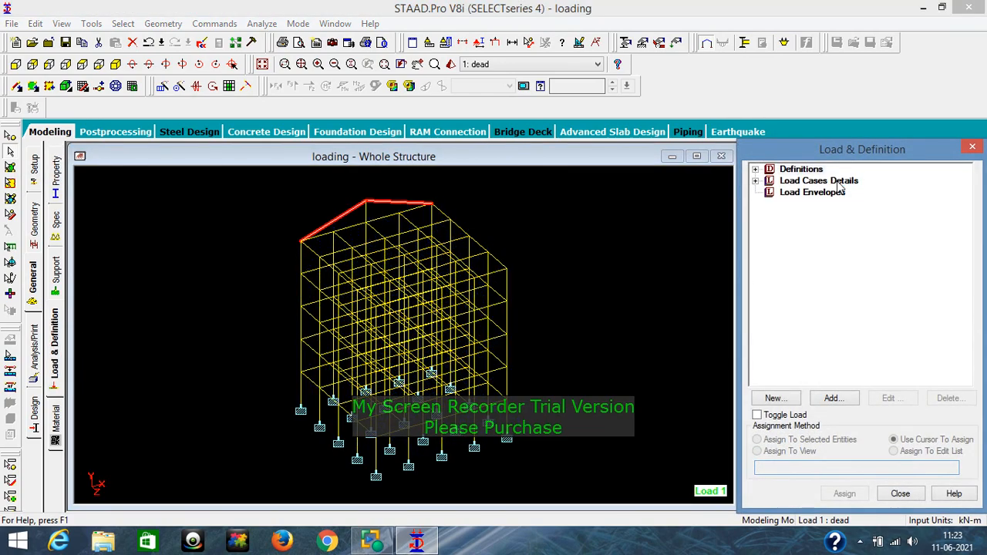
click(836, 182)
click(756, 181)
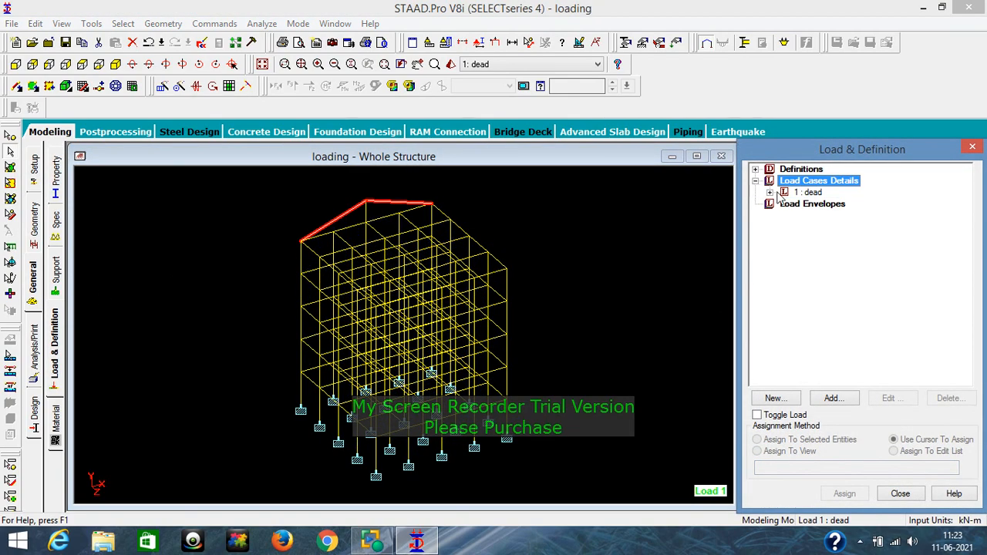
click(810, 192)
click(833, 397)
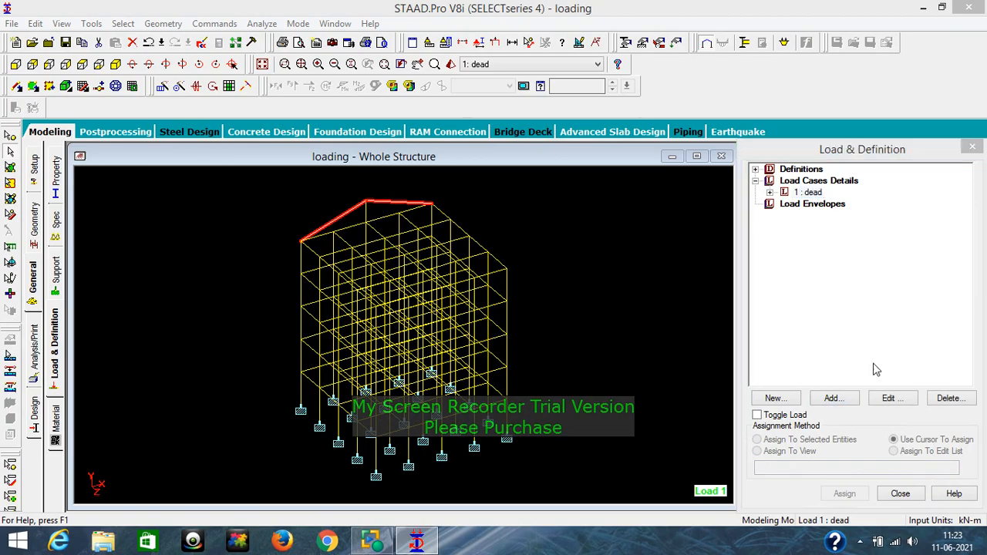
click(195, 92)
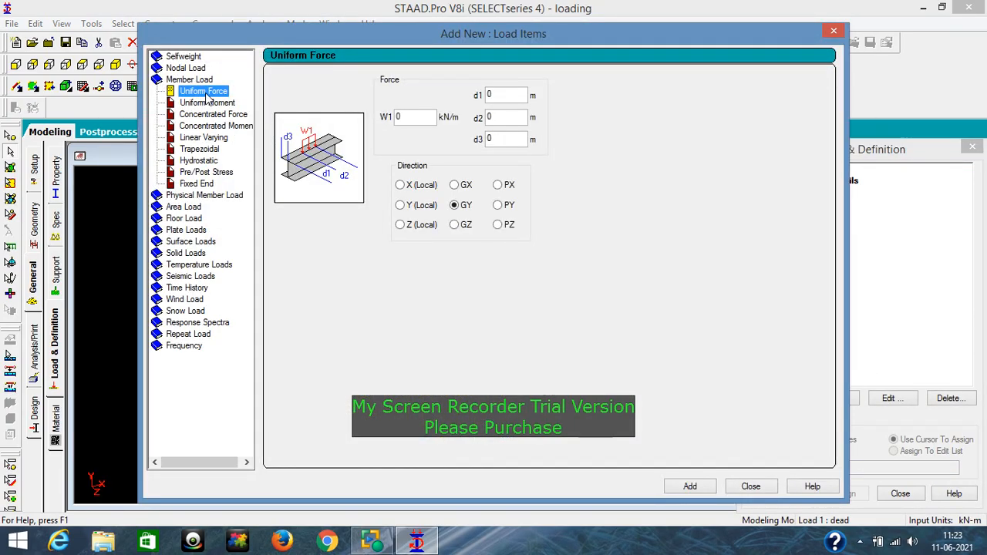
double_click(407, 116)
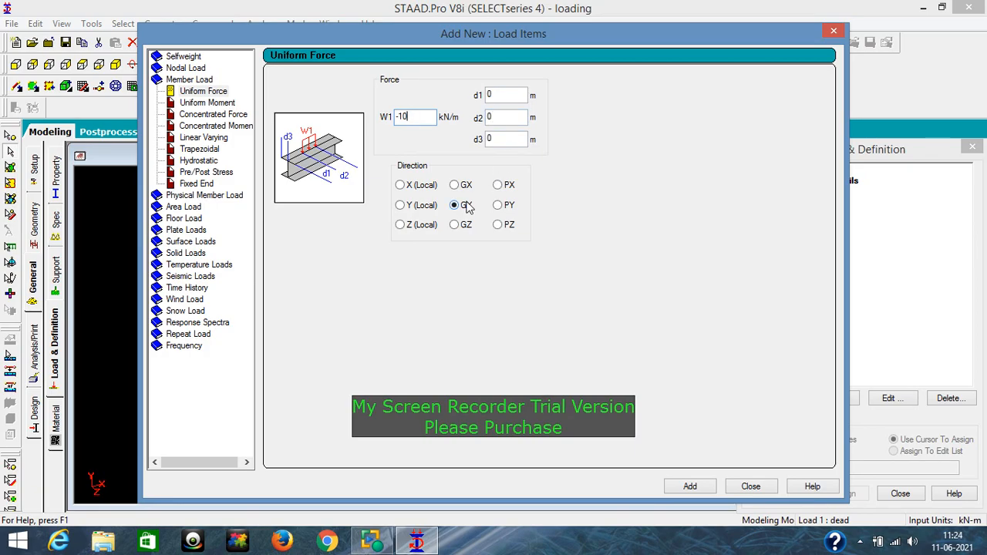
click(690, 486)
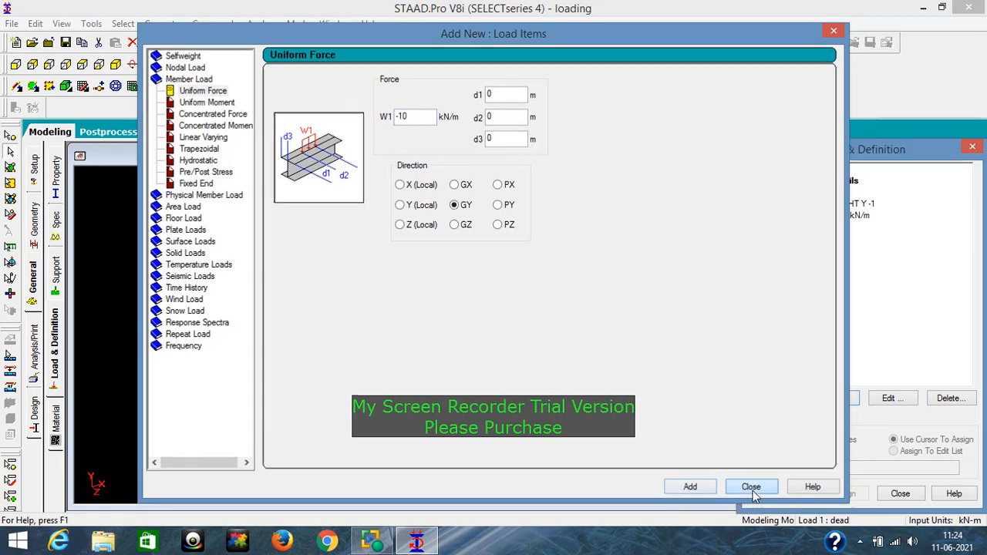
click(753, 492)
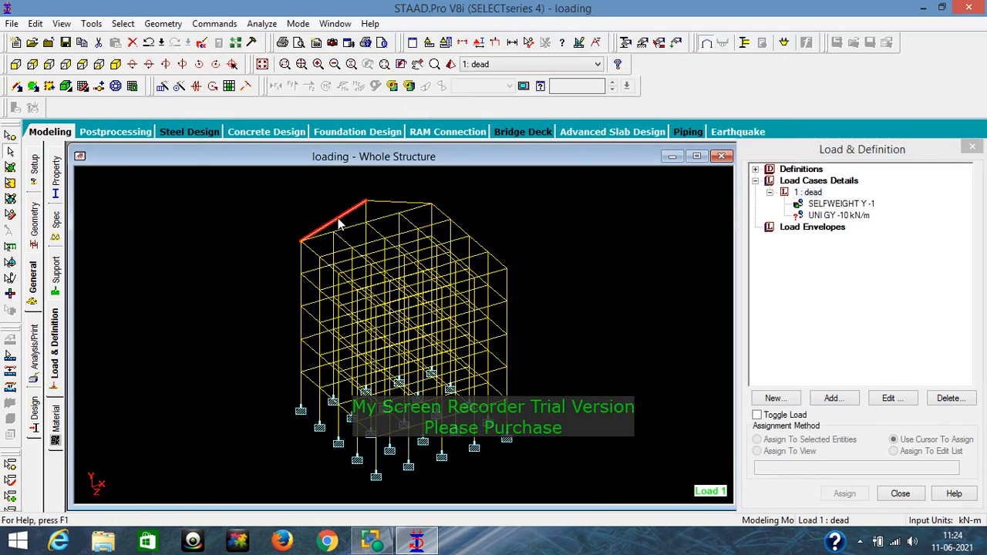
Assign the GY uniform force to the selected left sloping beam.
click(828, 216)
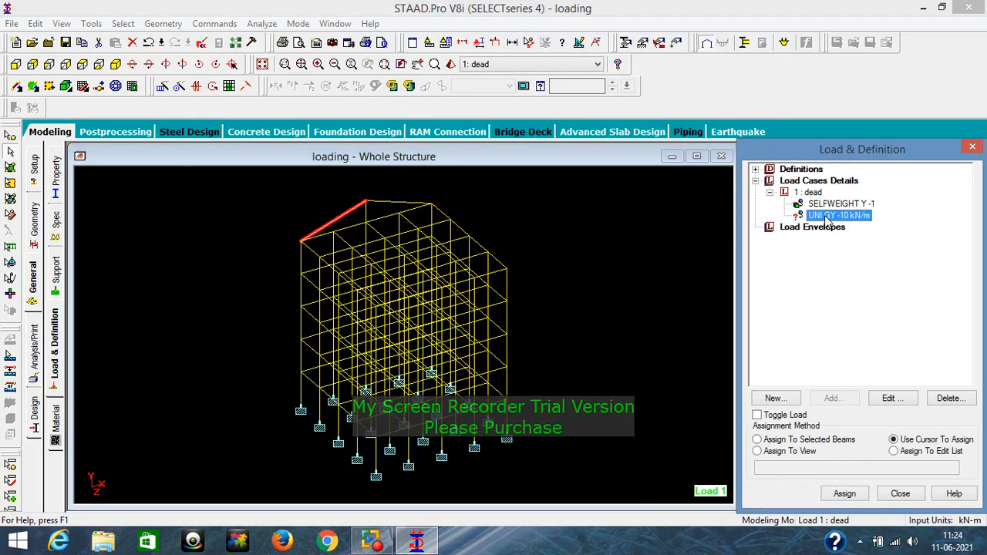
click(808, 443)
click(844, 493)
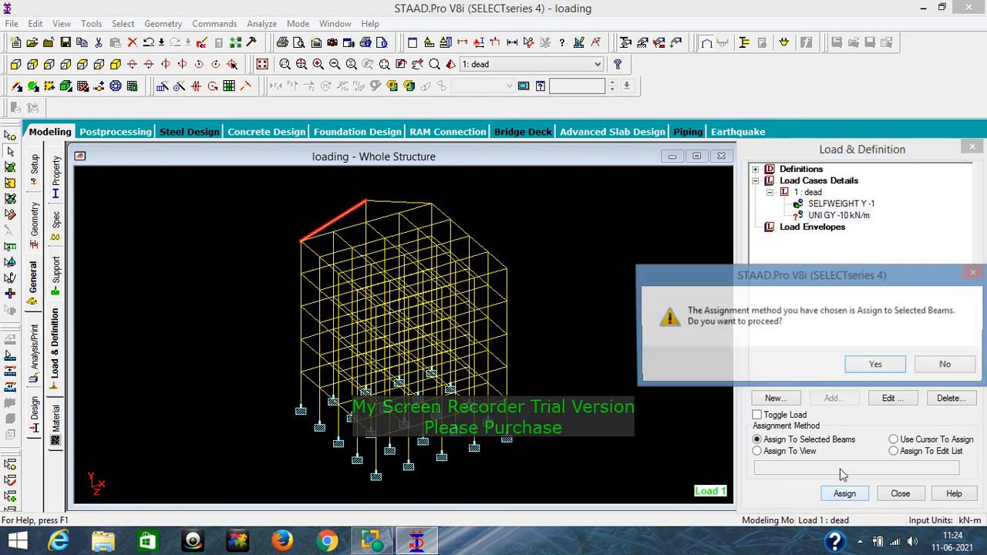
click(876, 366)
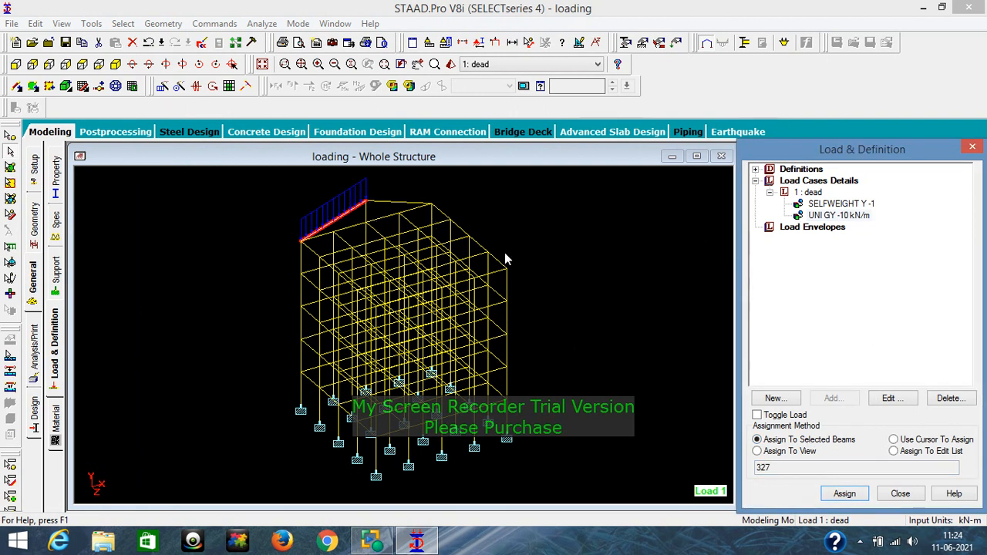
Change the direction of the sloping beam's uniform force to local Y.
click(889, 398)
click(422, 292)
click(554, 400)
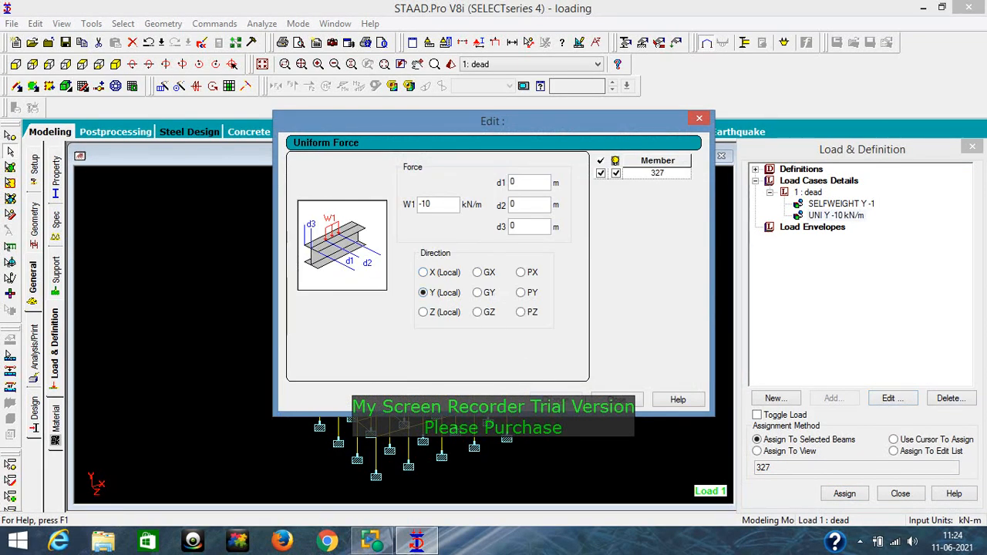
click(602, 402)
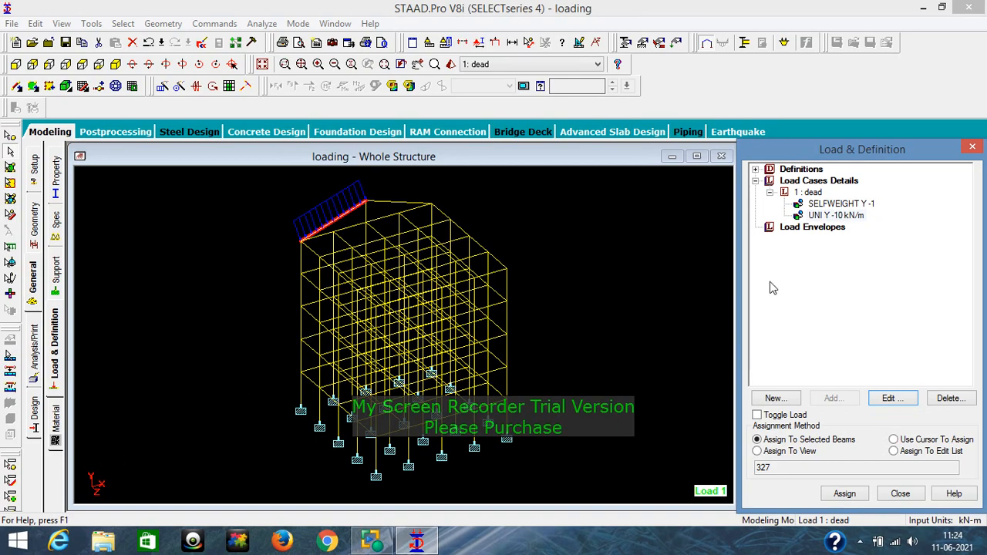
Change the direction of the sloping beam's uniform force to projected PY and clear the beam selection.
click(888, 398)
click(521, 293)
click(558, 398)
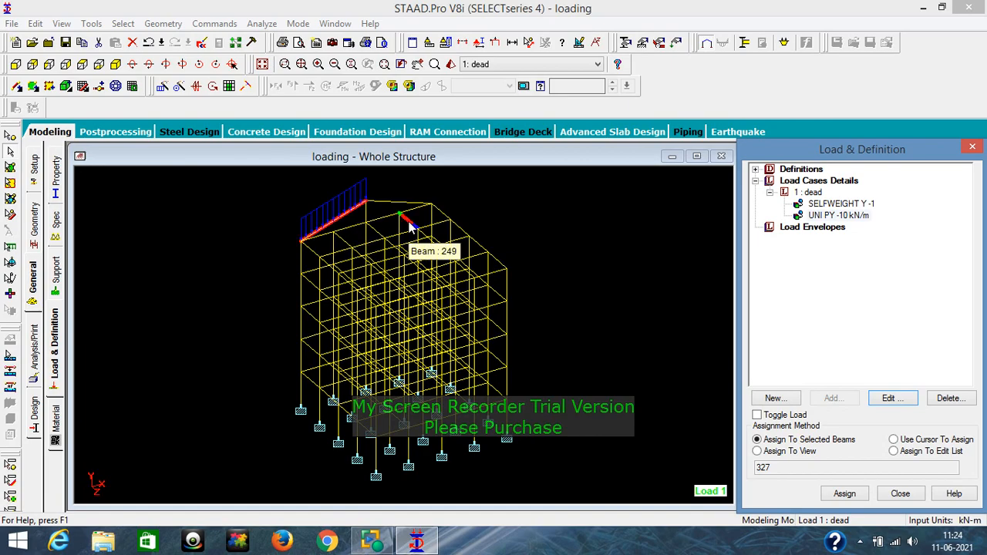
key(Escape)
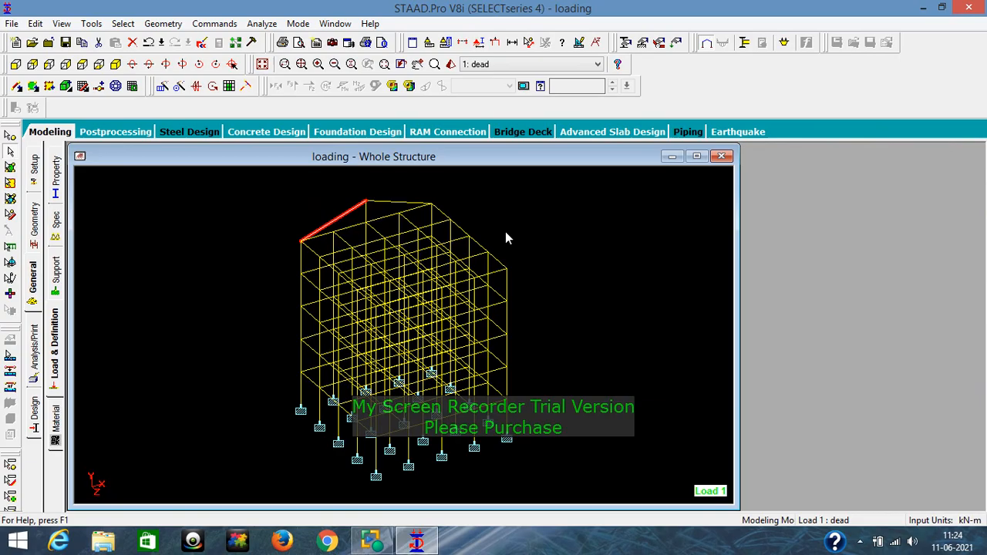
click(525, 224)
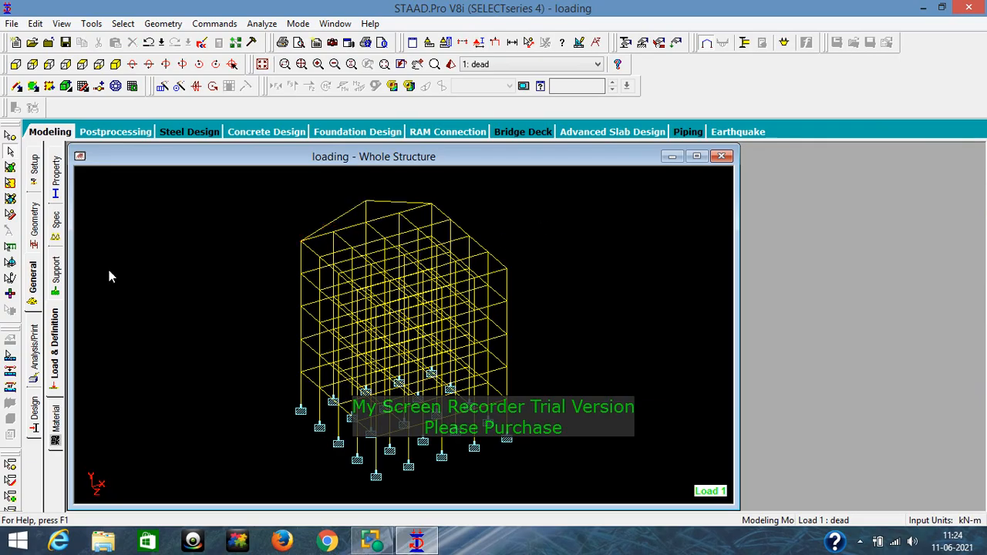
Reopen the load definitions and expand the definitions and the dead load case to review their contents.
click(55, 351)
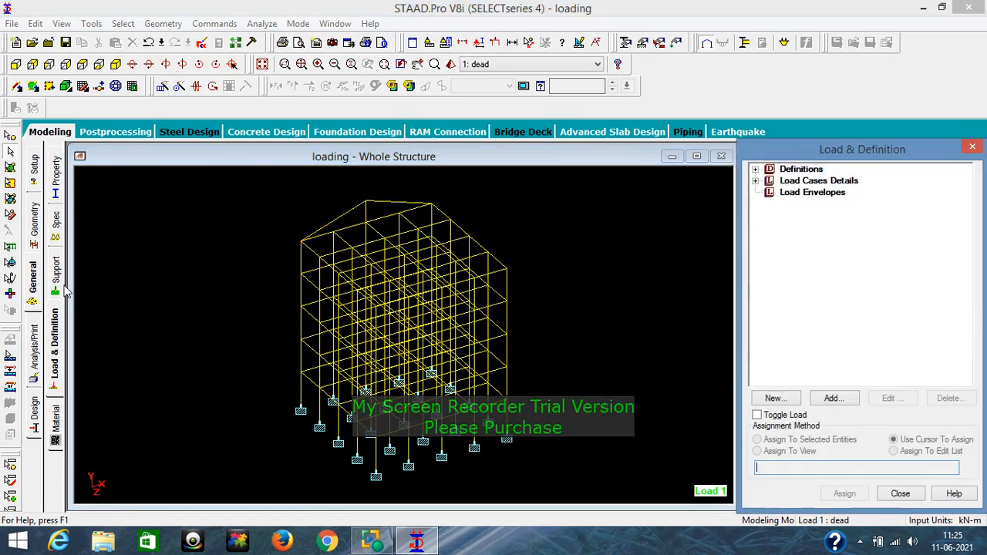
click(755, 169)
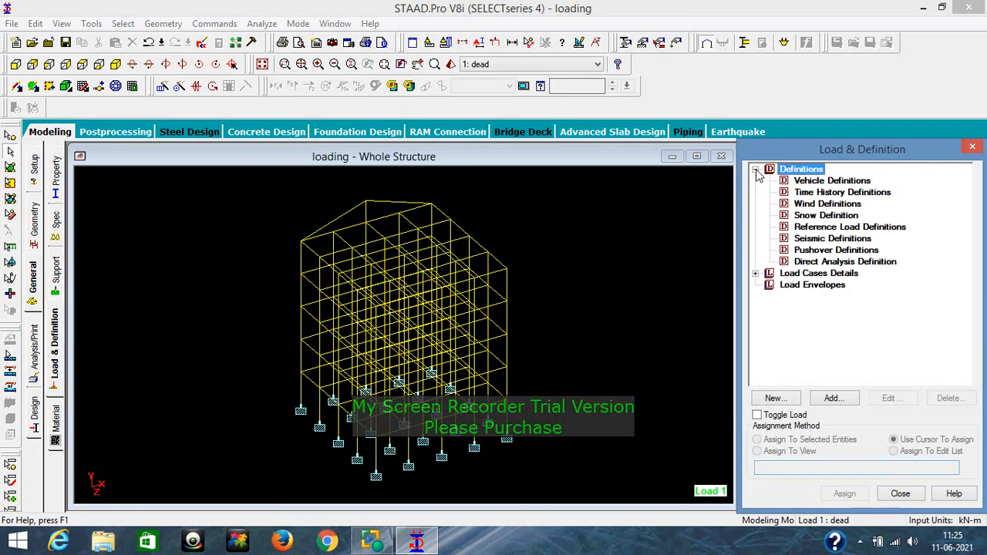
click(755, 273)
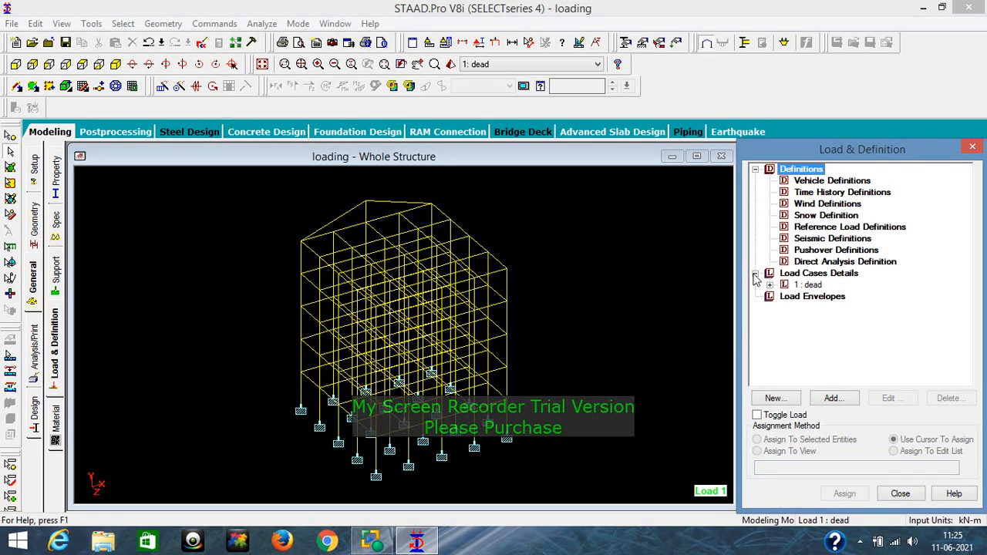
click(769, 284)
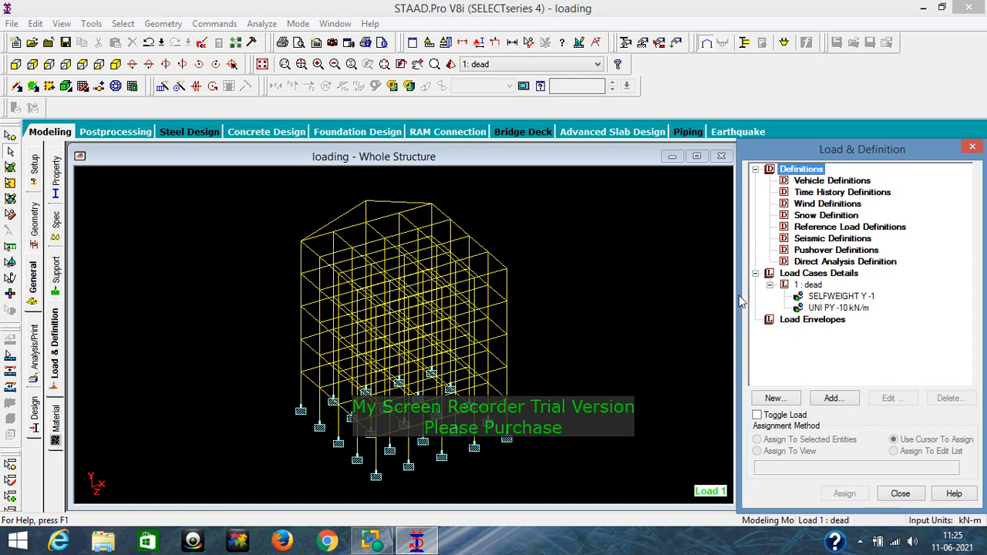
Switch to Chrome, open a blank page and close the WhatsApp Web page.
key(alt+Tab)
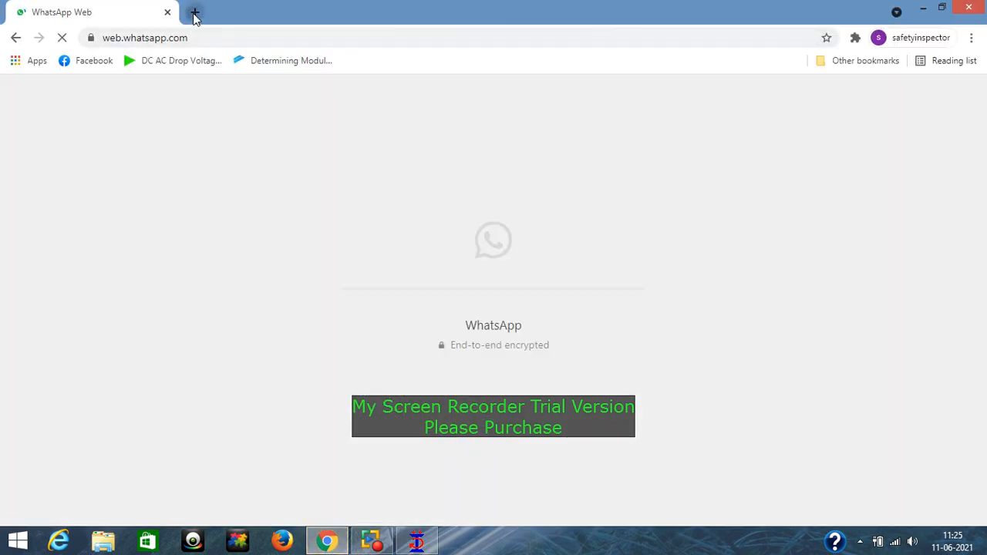
click(194, 12)
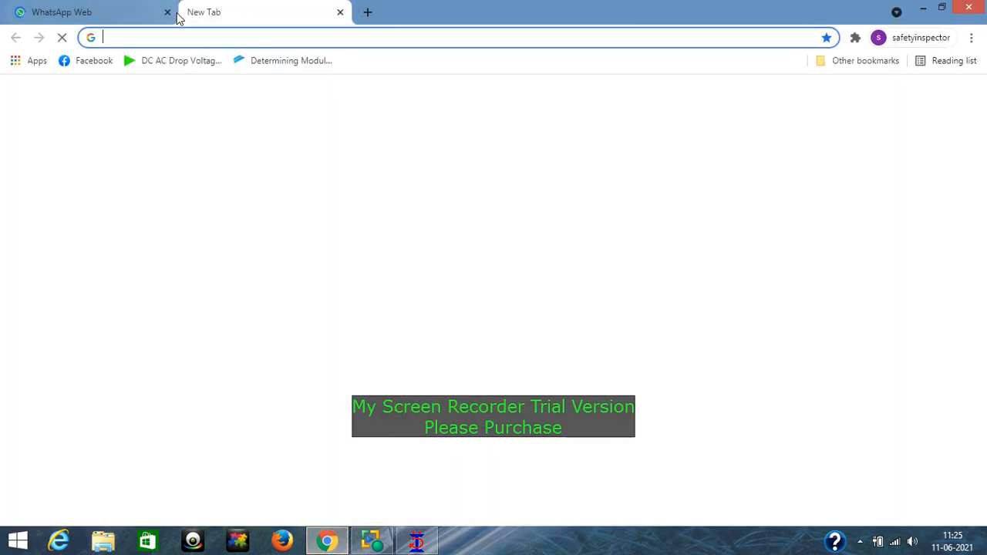
click(168, 12)
Search Google for "projected direction staad".
click(168, 34)
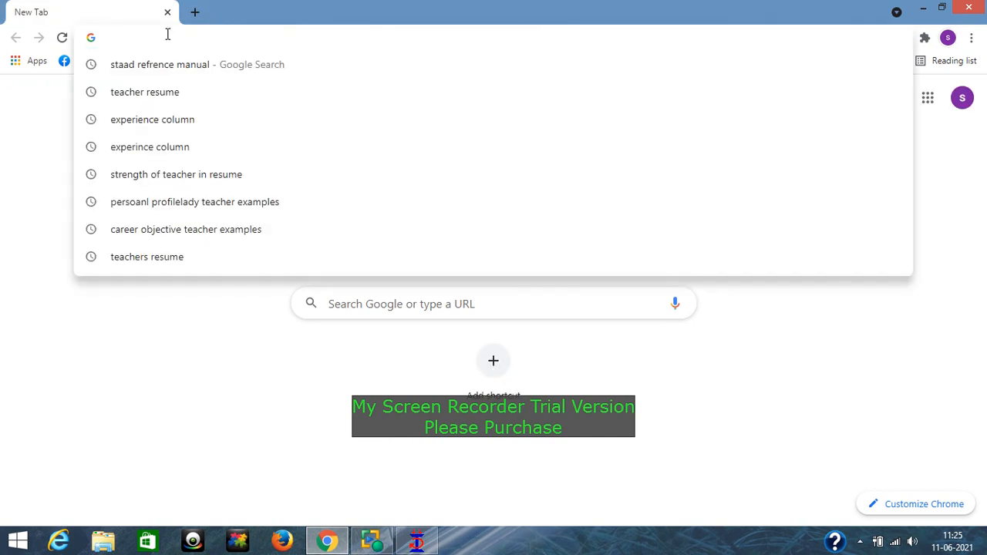
text(pr)
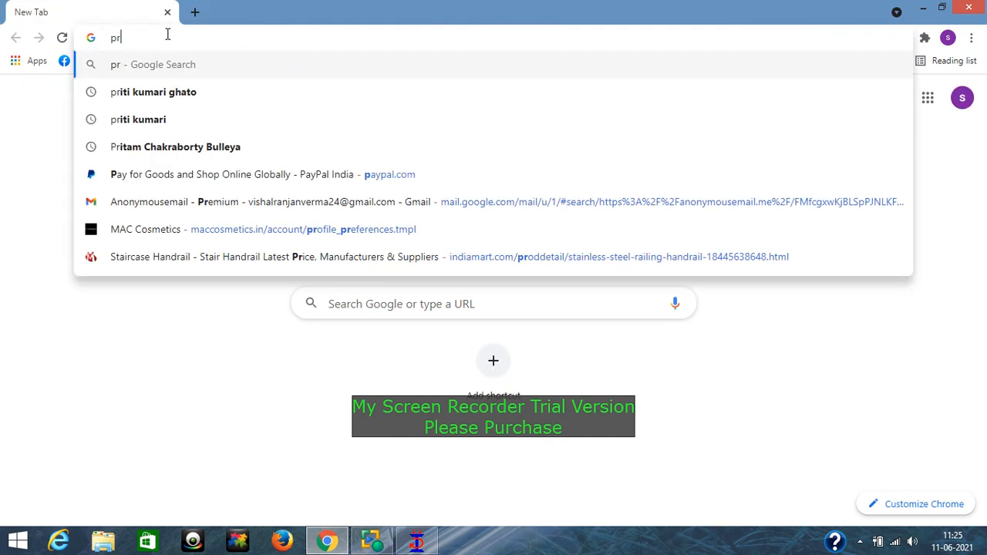
text(ojected)
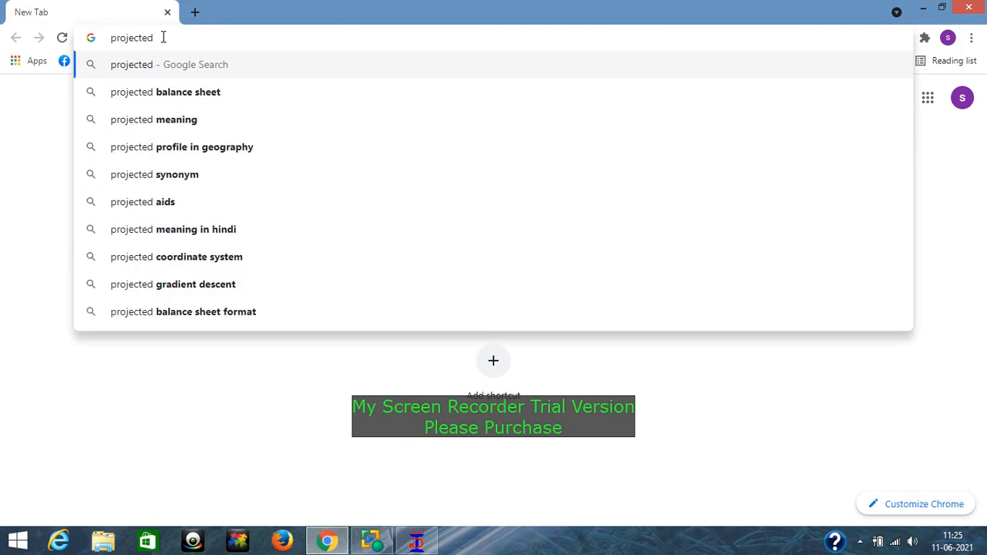
text( direct)
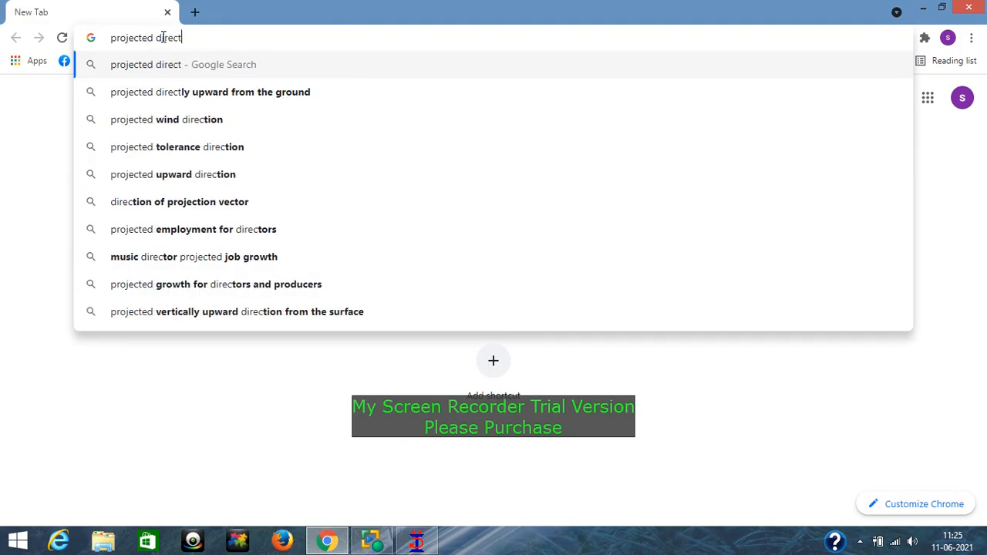
text(ion sta)
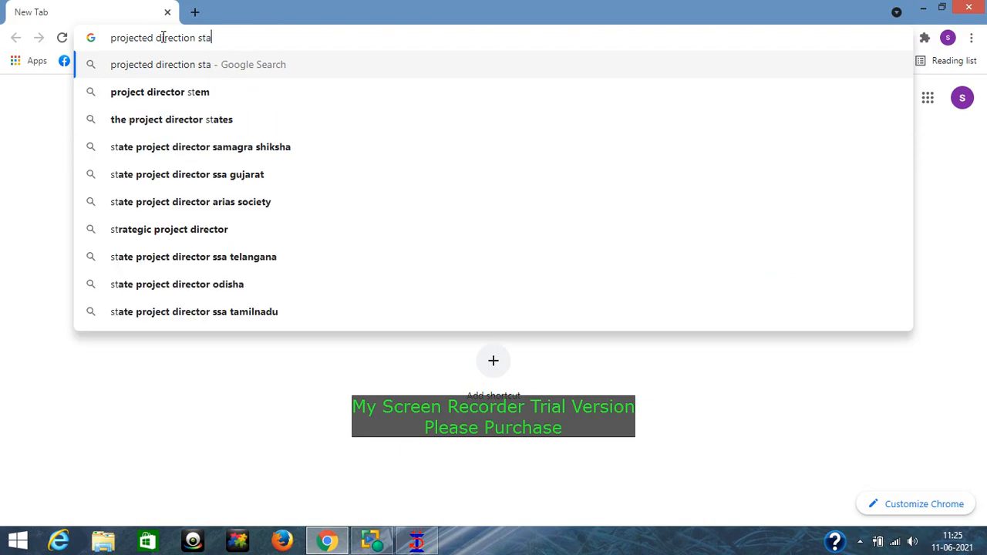
text(ad)
key(Return)
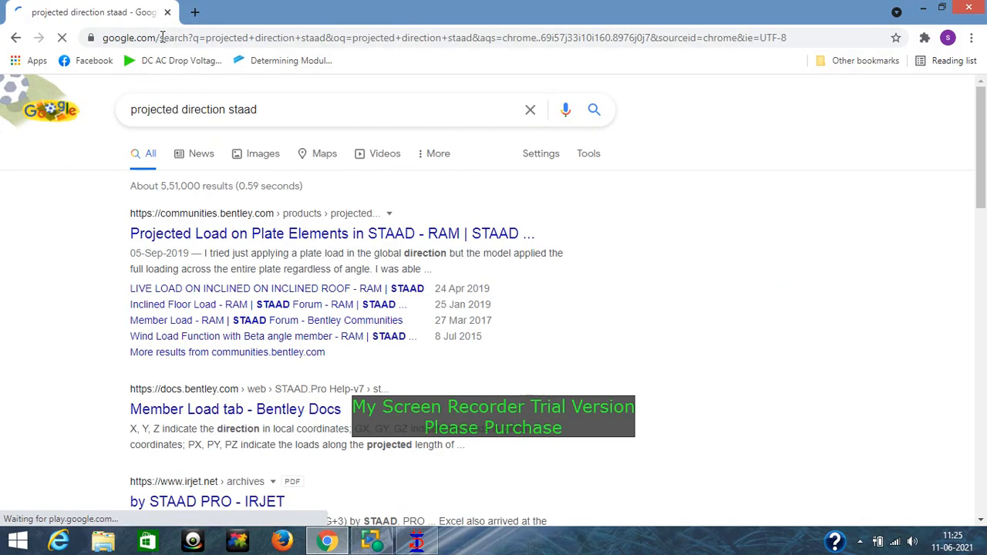
Open the "Projected Load on Plate Elements in STAAD" and "Member Load tab - Bentley Docs" results in separate background tabs.
right_click(330, 243)
click(344, 246)
scroll(358, 231, down, 2)
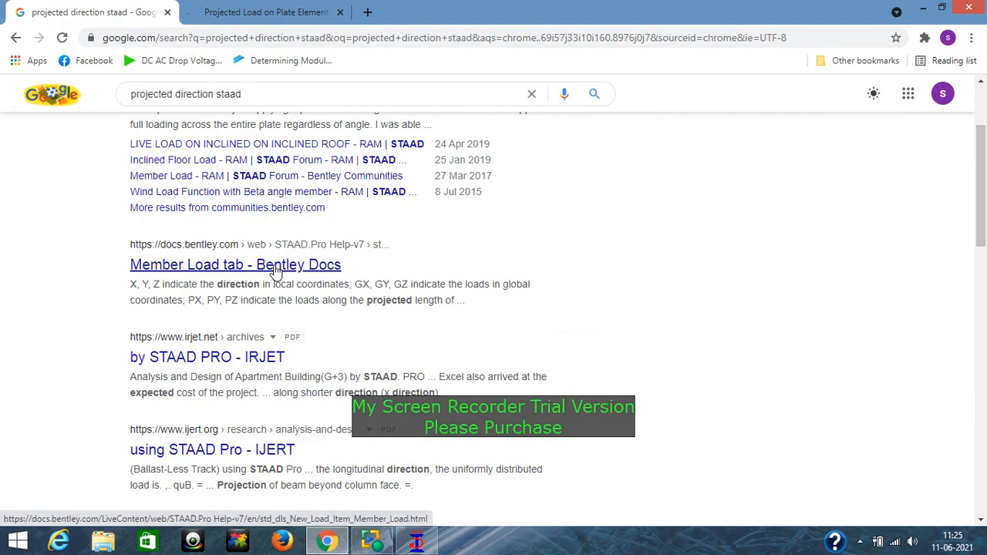
right_click(294, 271)
click(302, 280)
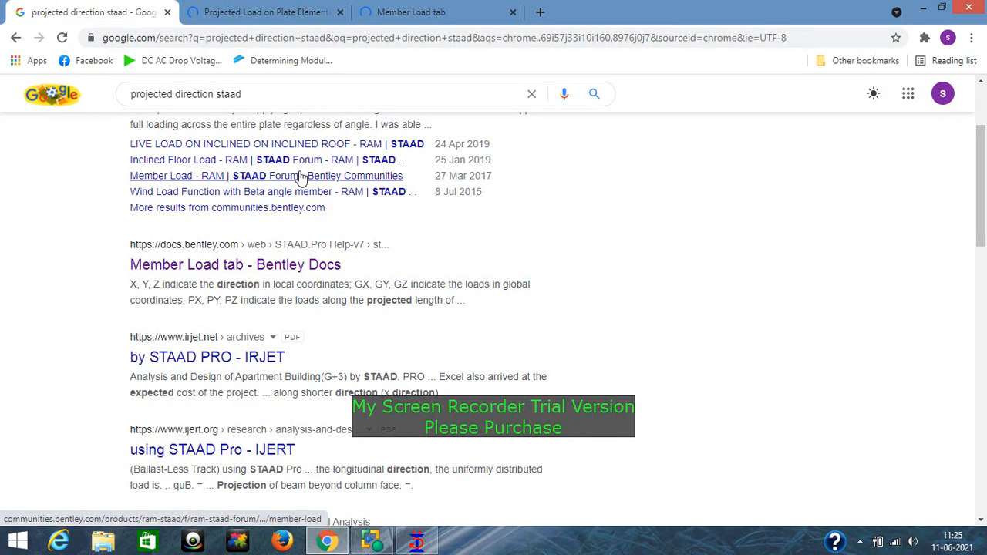
Browse the image results for the search and preview the "Wind Load Function with Beta angle member" image.
scroll(244, 154, up, 3)
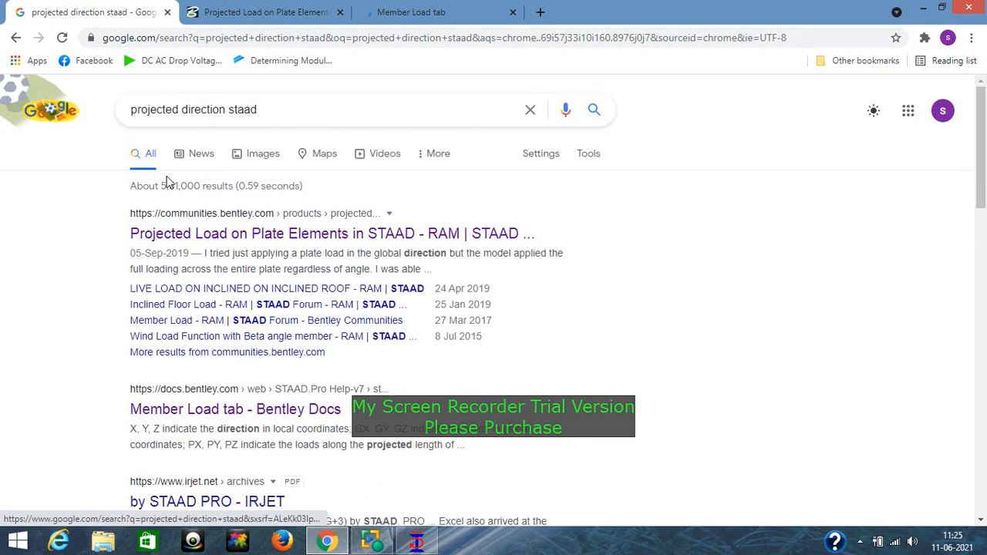
click(261, 157)
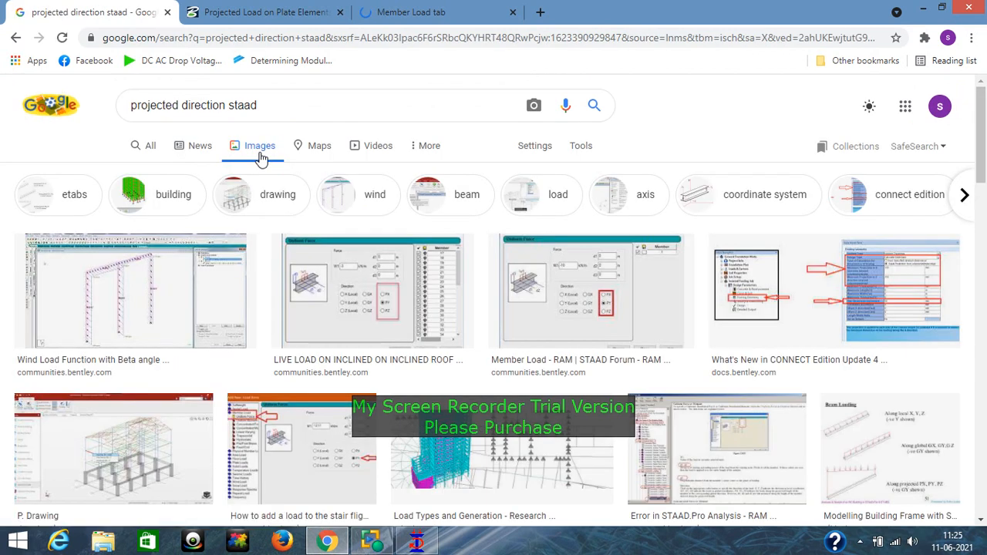
scroll(260, 158, down, 1)
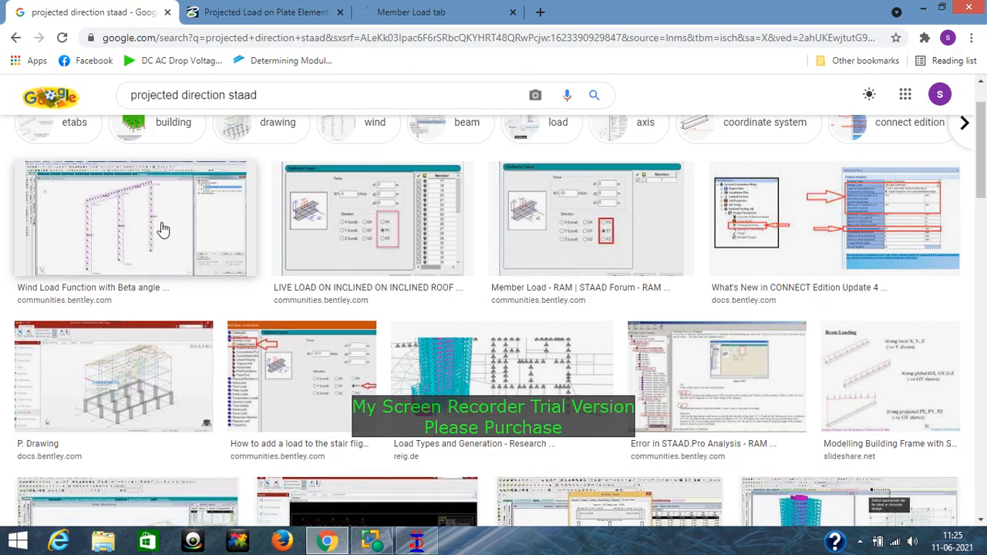
scroll(162, 229, down, 4)
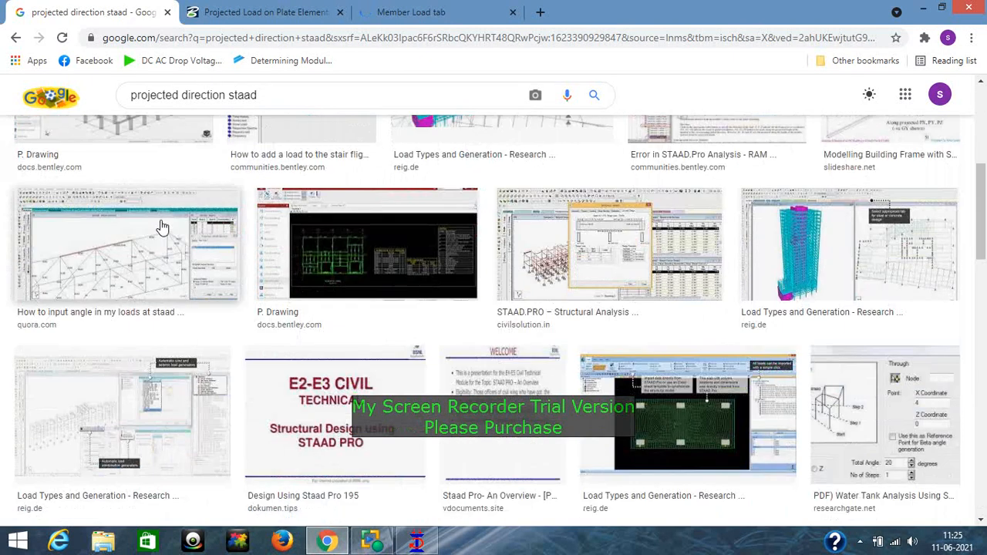
scroll(162, 227, down, 3)
scroll(162, 227, up, 7)
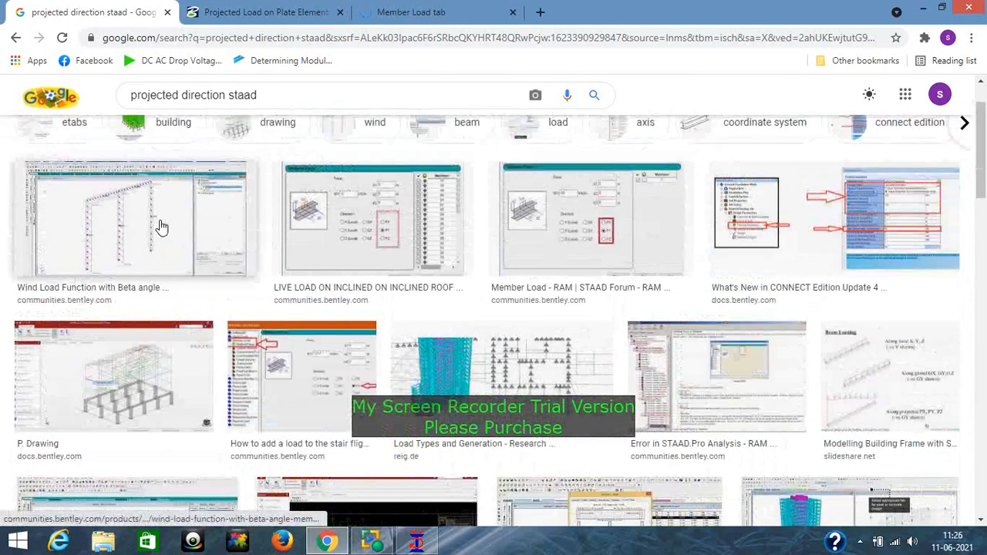
click(162, 228)
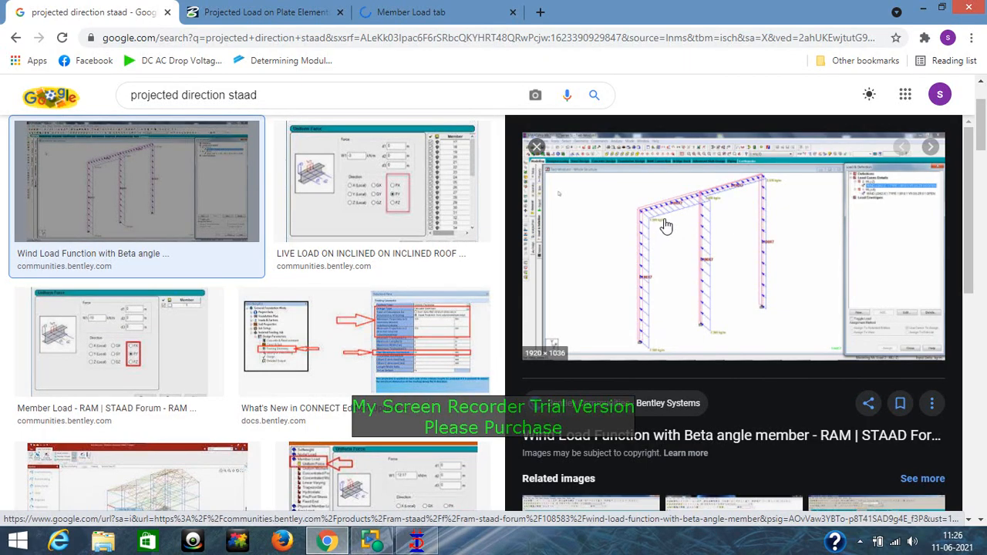
Read the Bentley forum question and replies about applying projected loads on plate elements in STAAD.
click(273, 13)
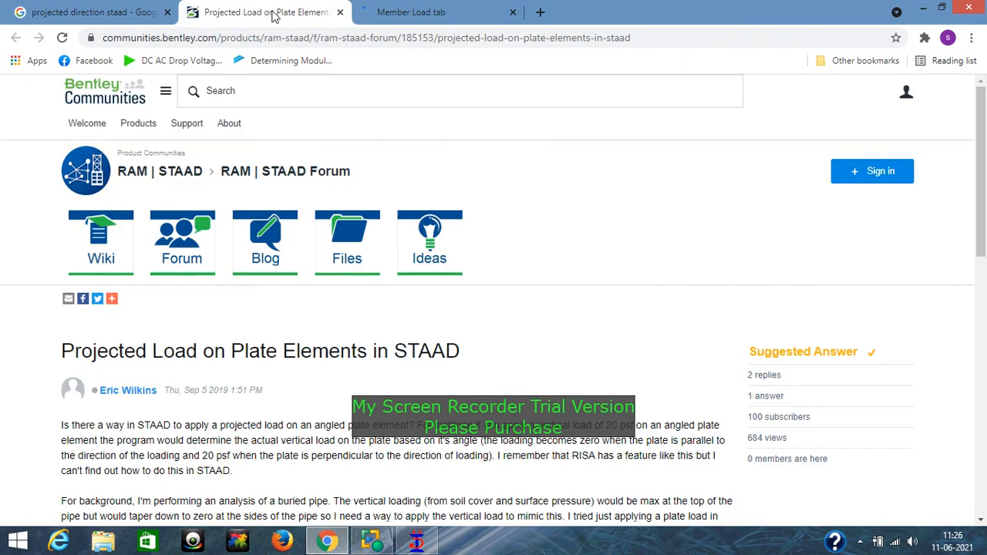
scroll(324, 234, down, 3)
scroll(324, 234, up, 2)
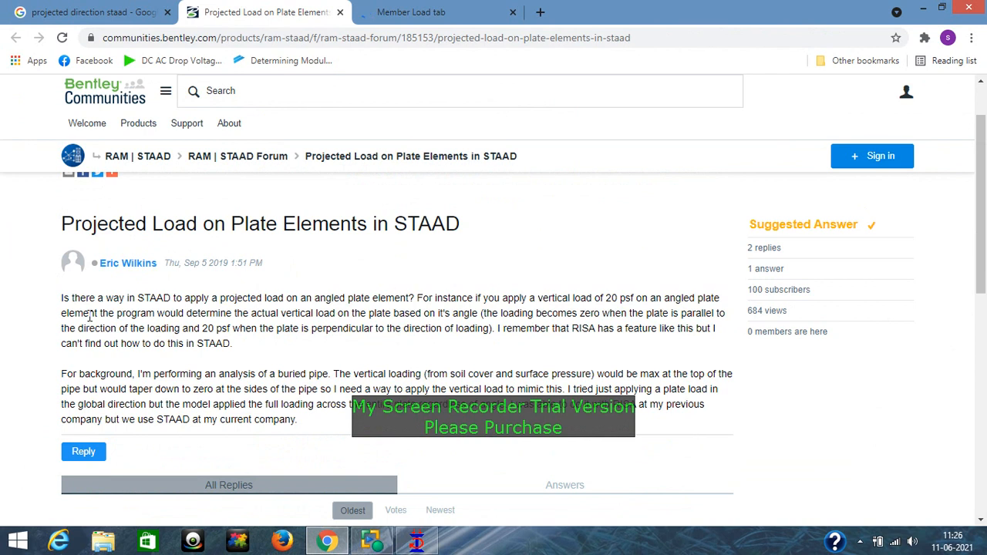
scroll(148, 303, down, 1)
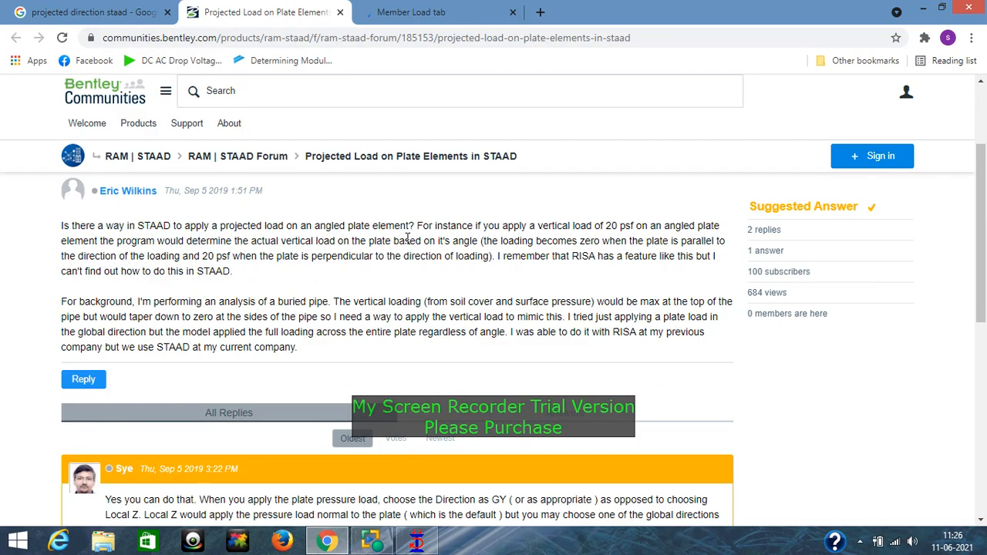
scroll(406, 239, down, 6)
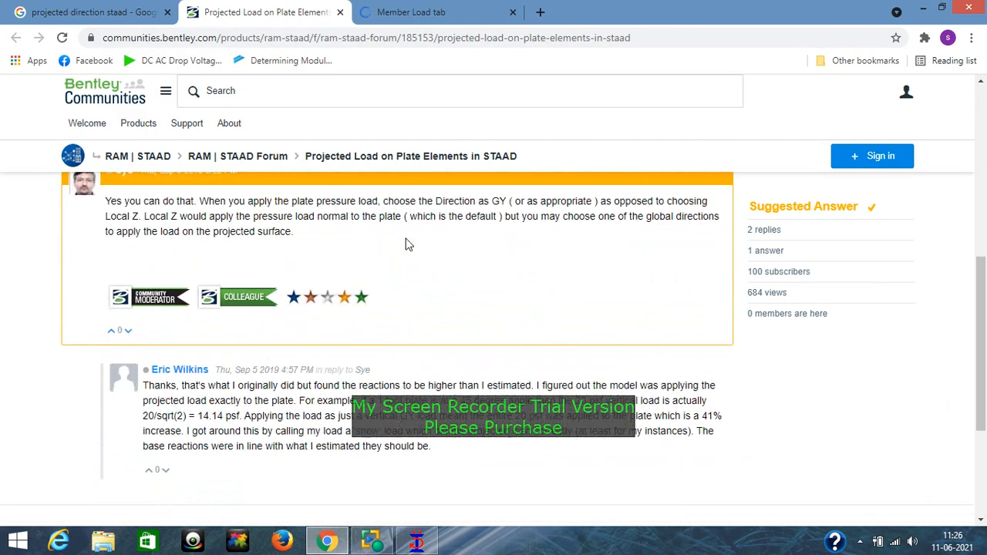
scroll(409, 245, up, 1)
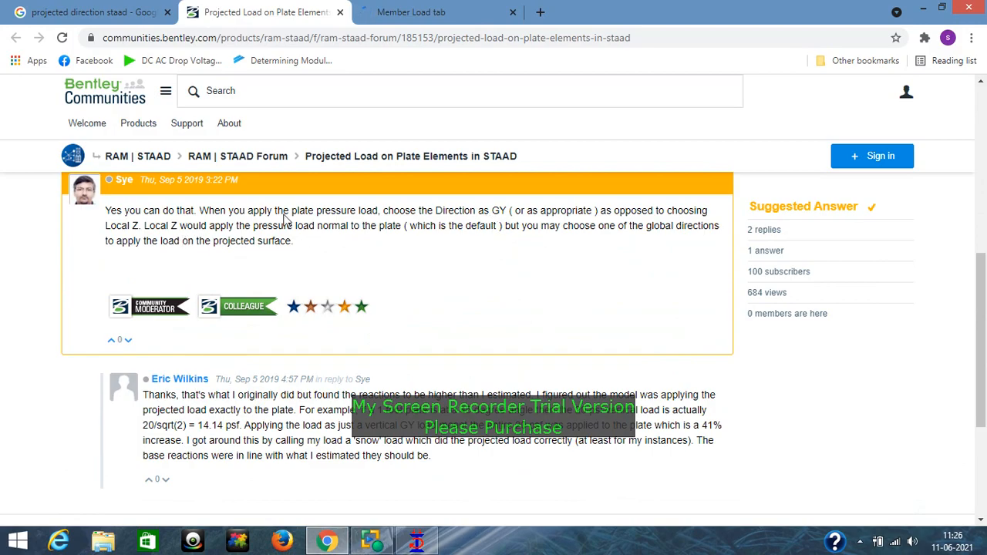
Examine how the STAAD.Pro Help page on member loads explains the local, global and projected load directions.
click(438, 16)
scroll(367, 384, down, 1)
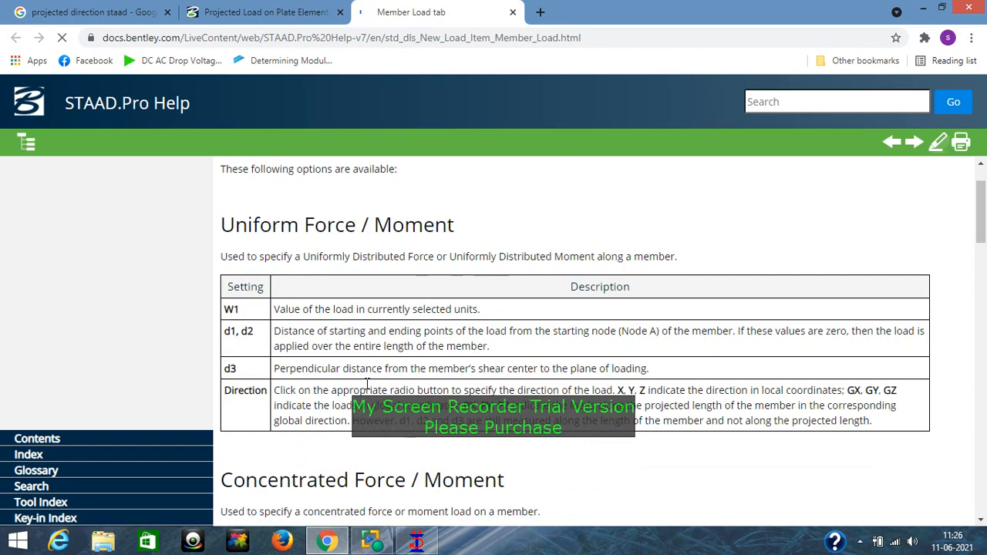
scroll(367, 383, down, 1)
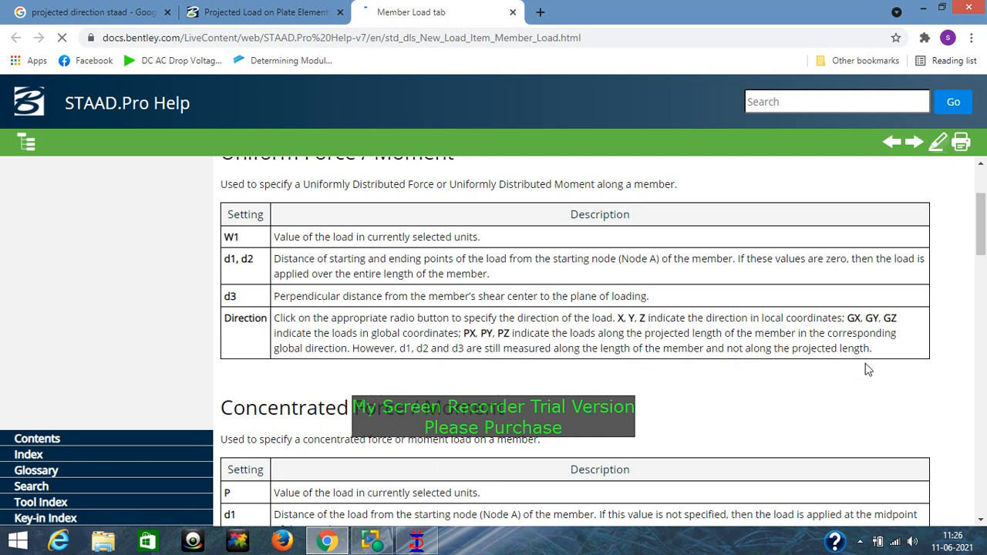
scroll(808, 353, down, 2)
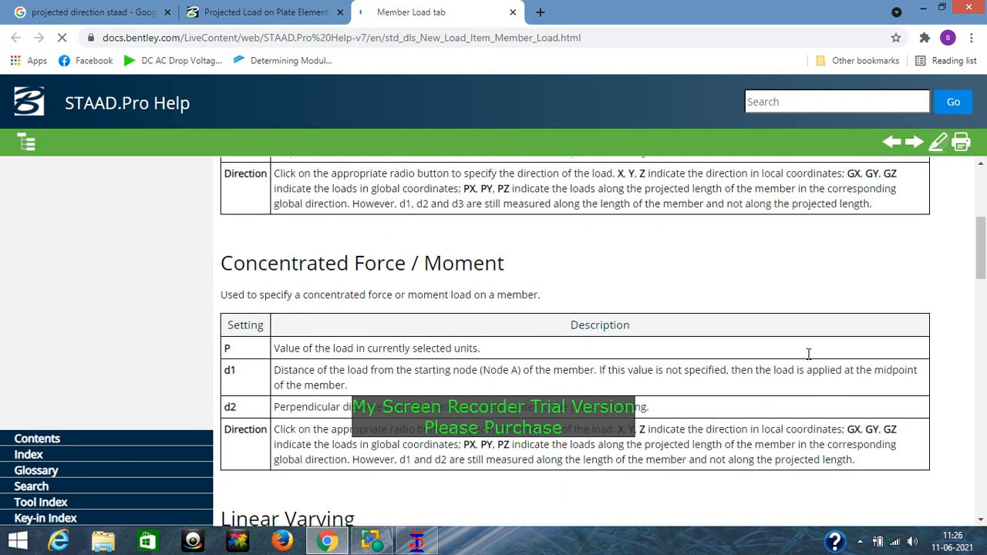
scroll(808, 354, up, 1)
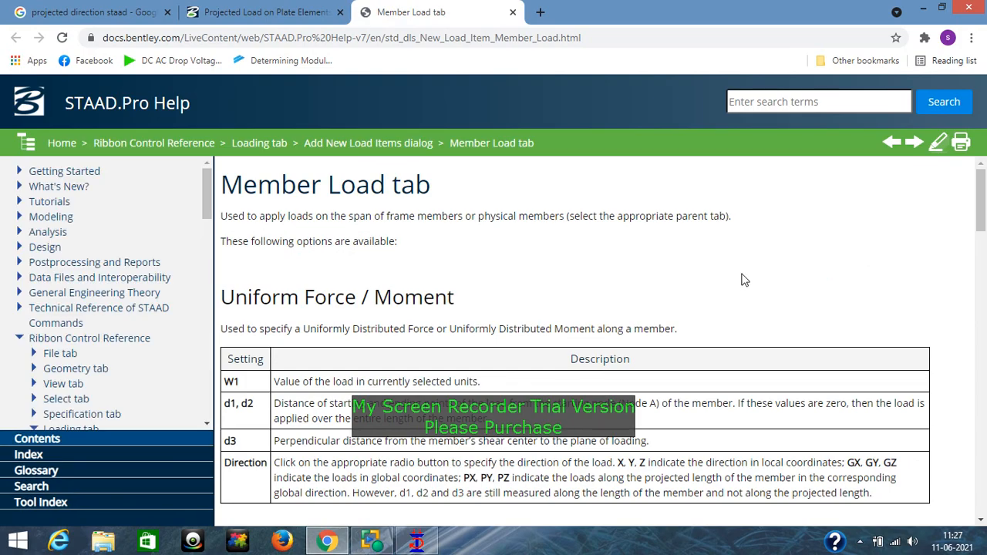
scroll(689, 298, down, 6)
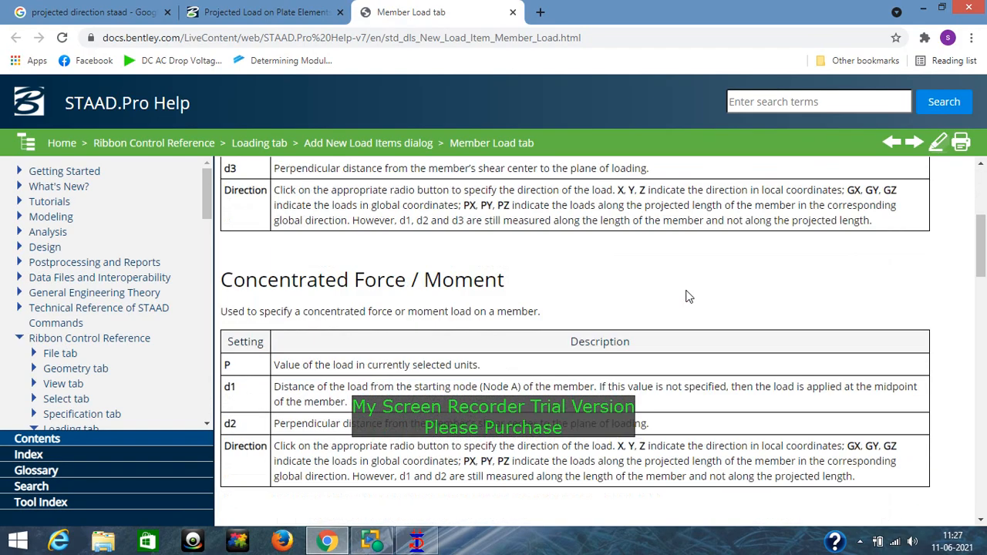
scroll(688, 297, down, 5)
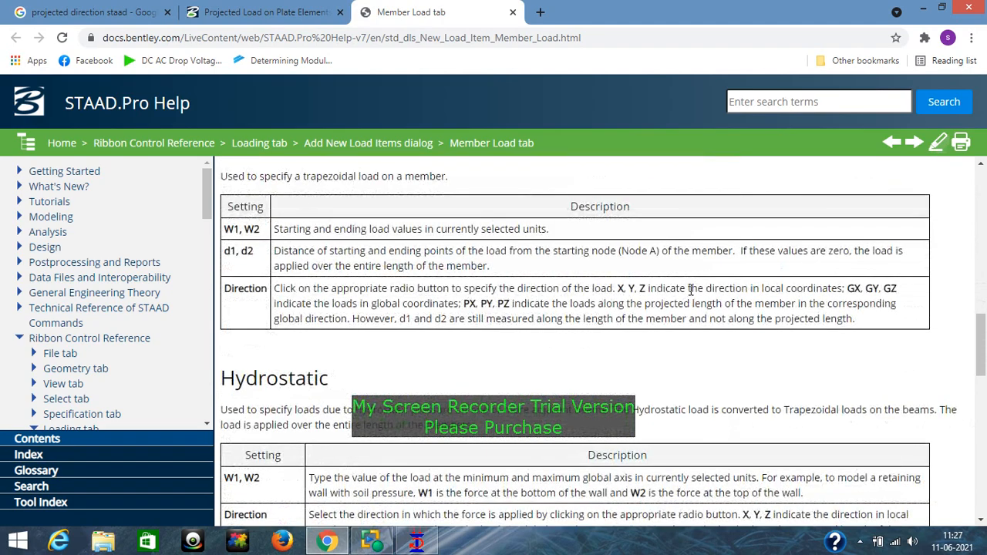
scroll(691, 290, up, 6)
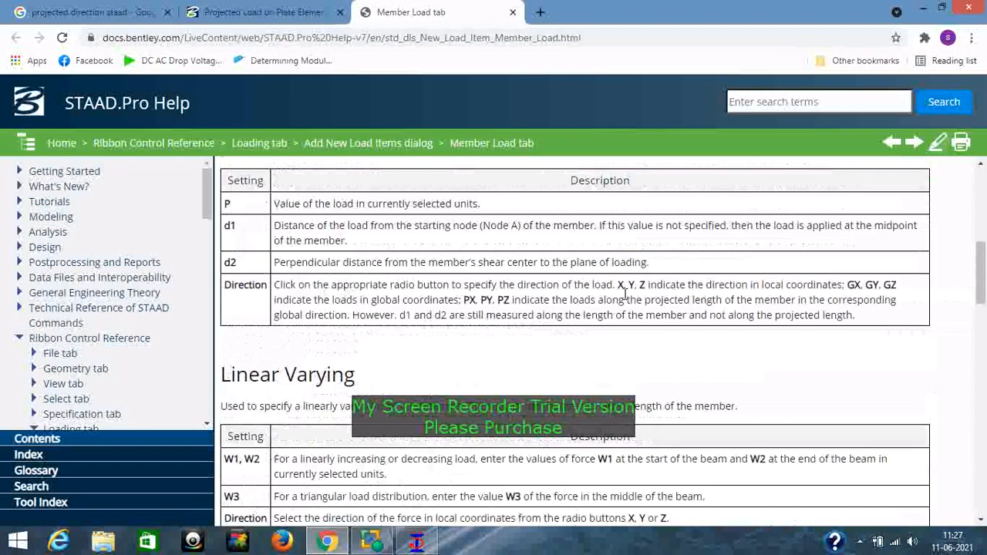
Highlight the help page sentence explaining how PX, PY and PZ apply loads along the member's projected length.
drag(469, 300, 349, 316)
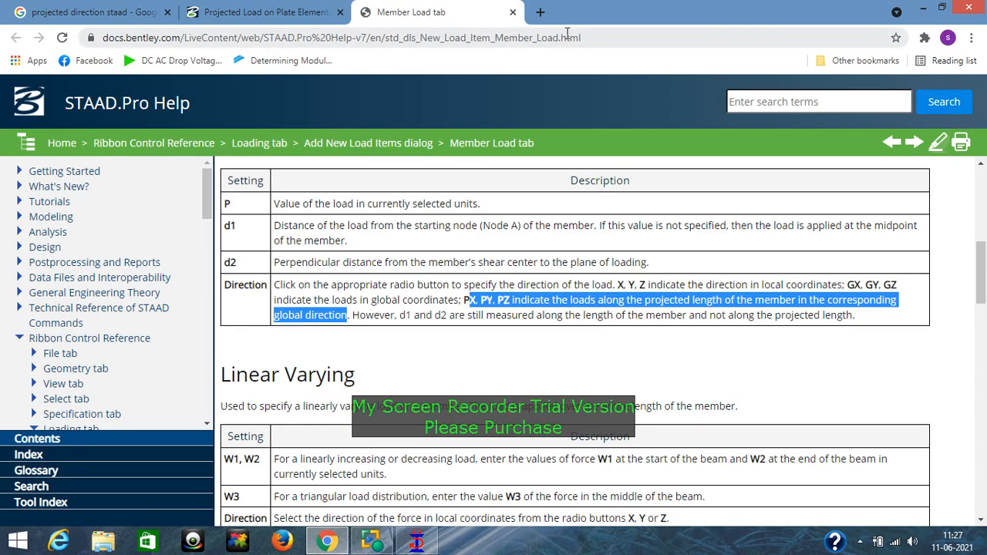
Search the web in a new tab for "curtain panel attached to beam".
click(540, 11)
click(519, 36)
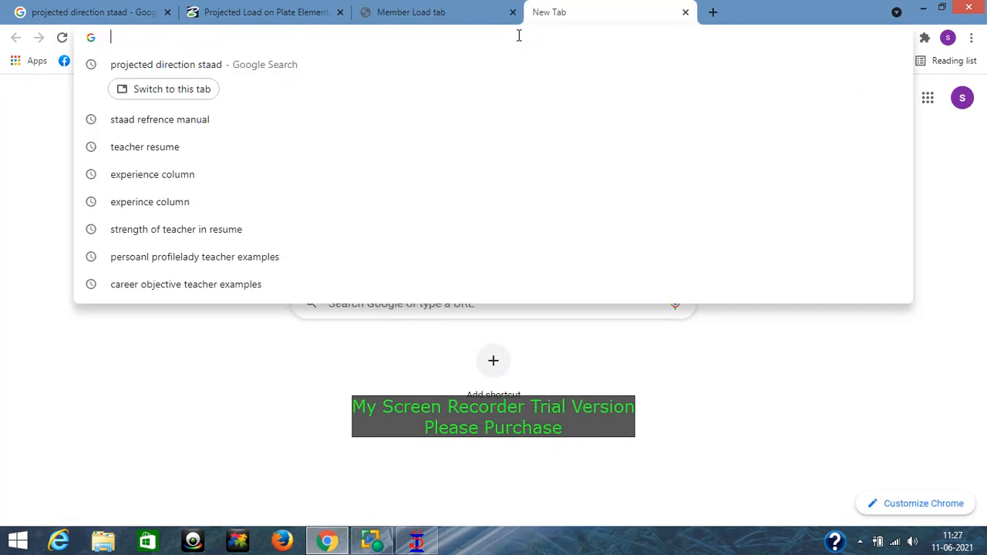
text(curt)
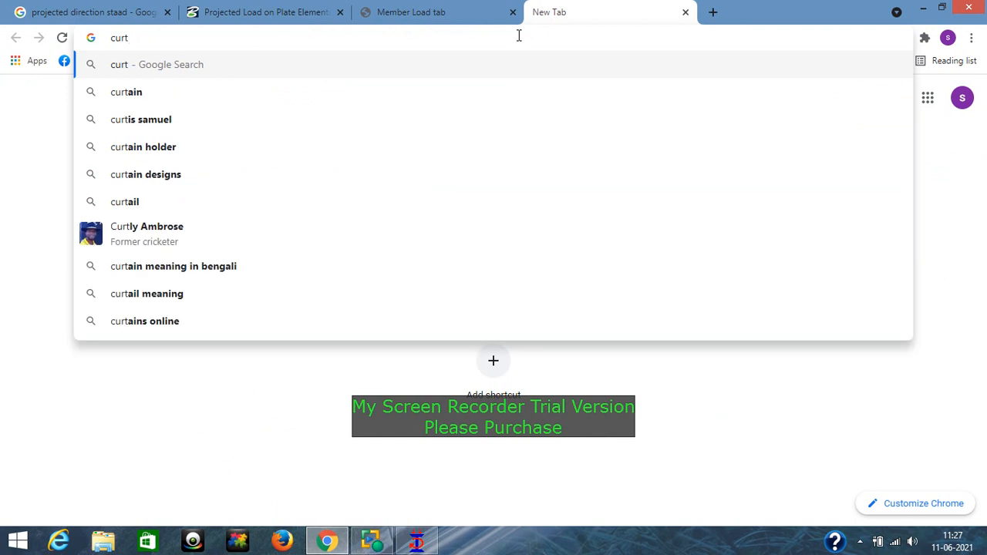
text(ain pan)
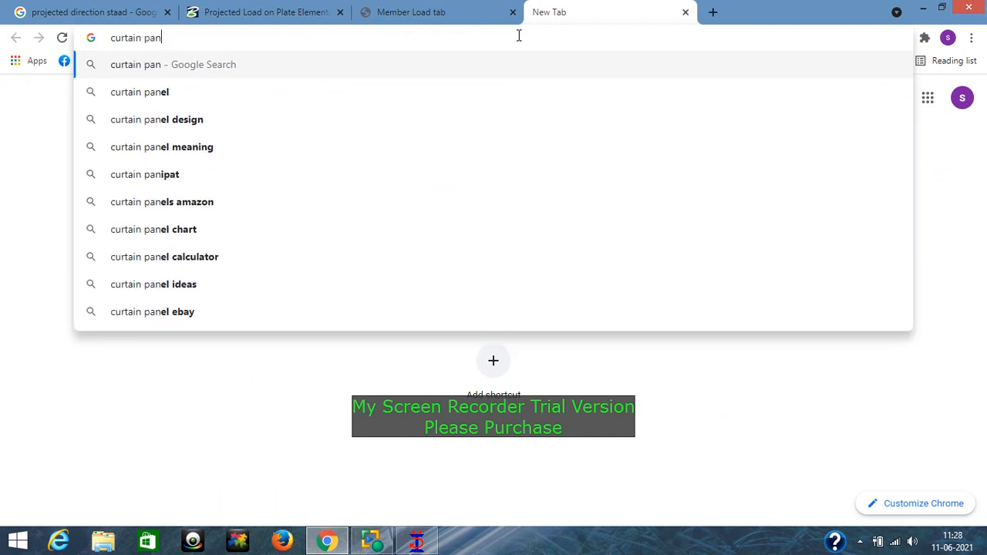
text(el atta)
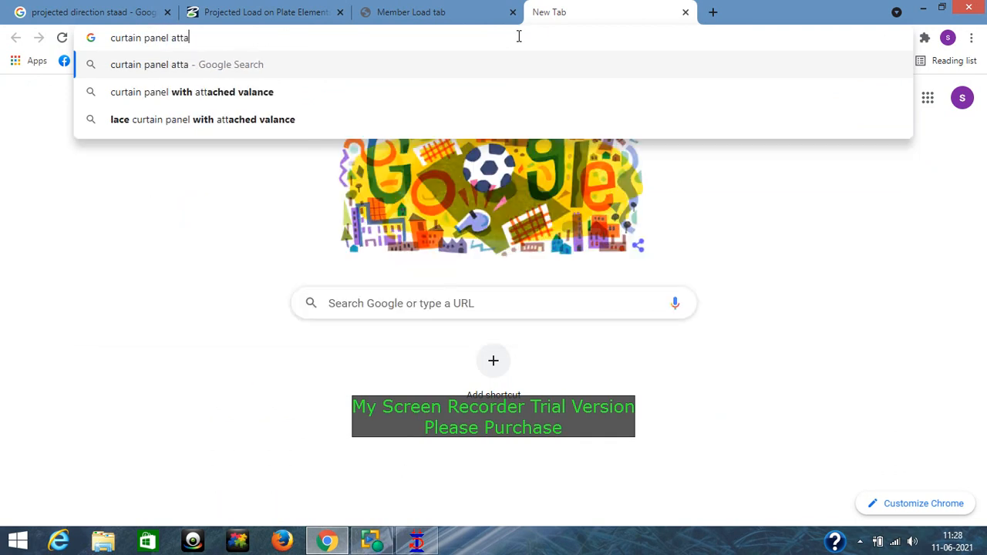
text(ched to )
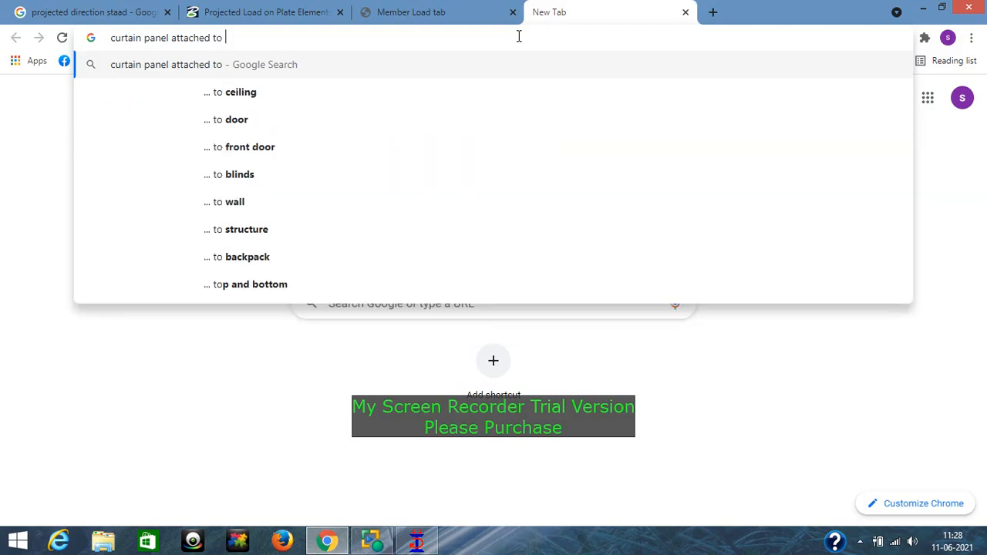
text(beam)
key(Return)
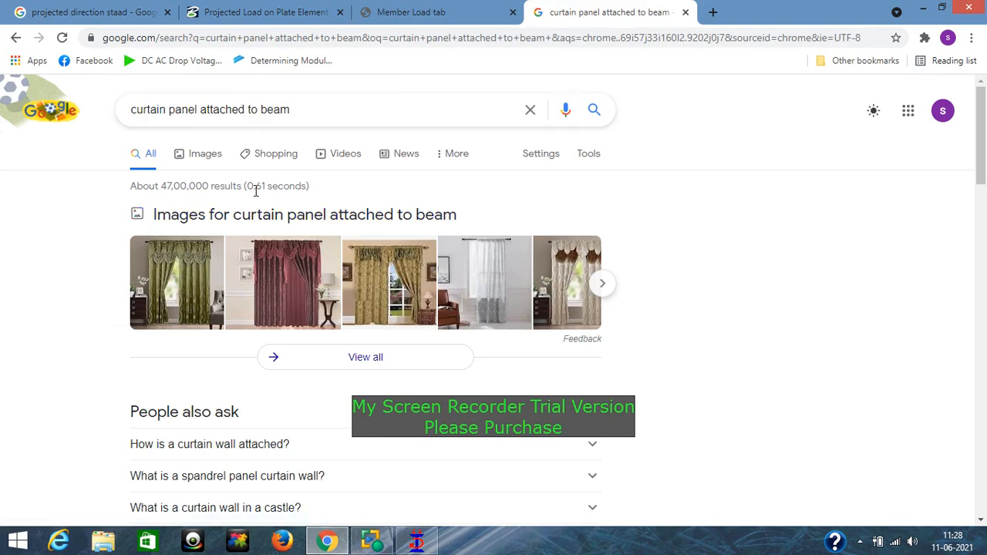
Refine the web search to "curtain panel attached to beam stuctural".
click(303, 113)
text(s)
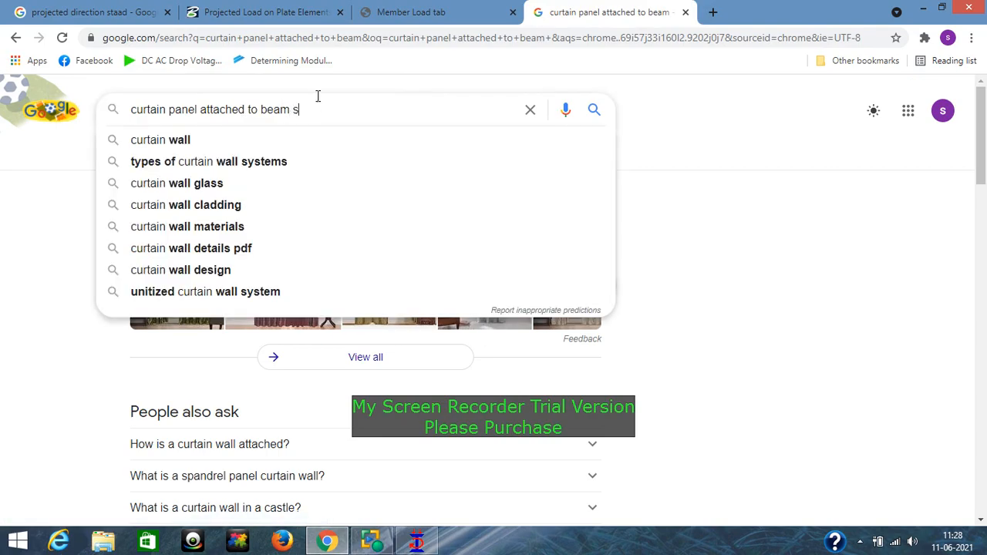
text(tuctural)
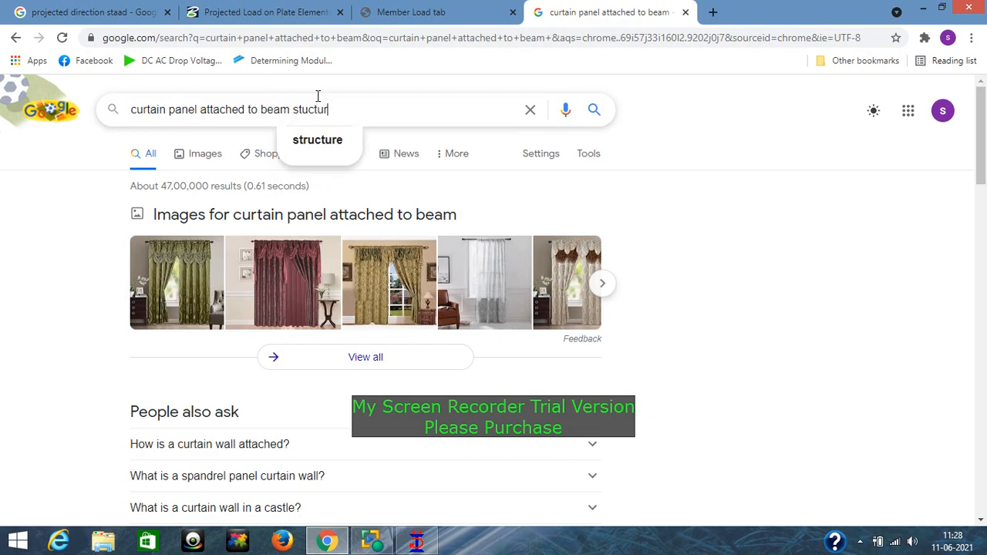
key(Return)
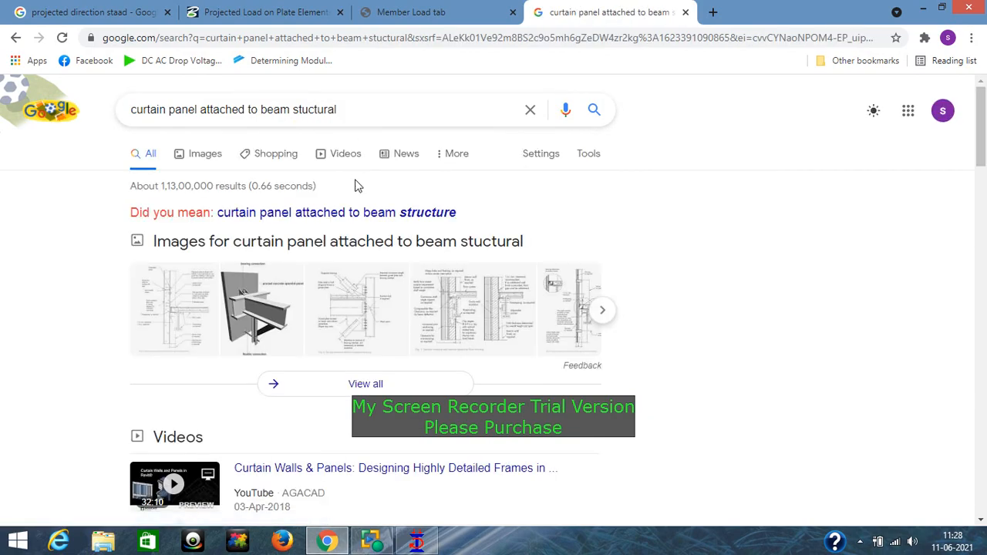
Open the image results and preview the "Seismic Safety of the Building" and "Design of Curtain Walls for Wind Loads" images.
click(259, 312)
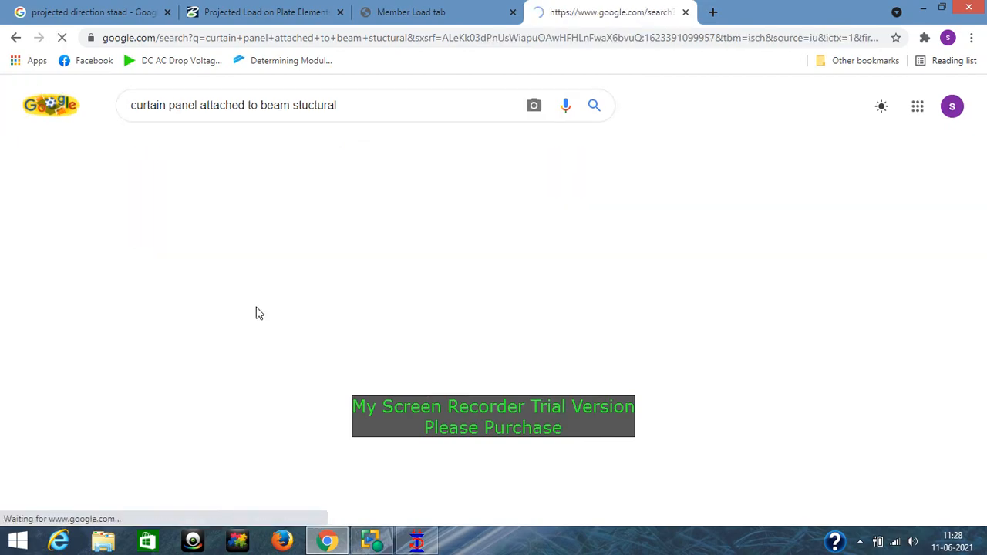
click(82, 333)
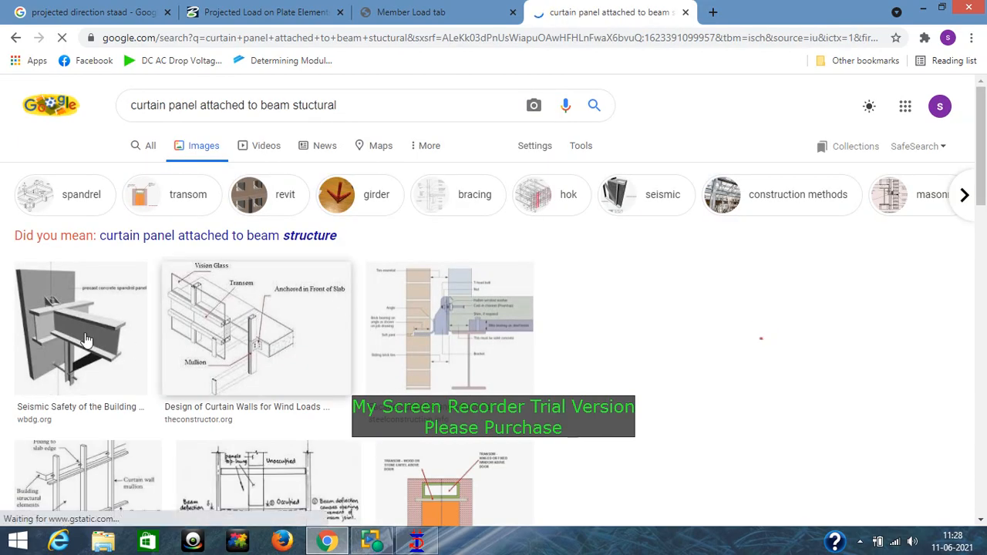
click(52, 331)
click(141, 171)
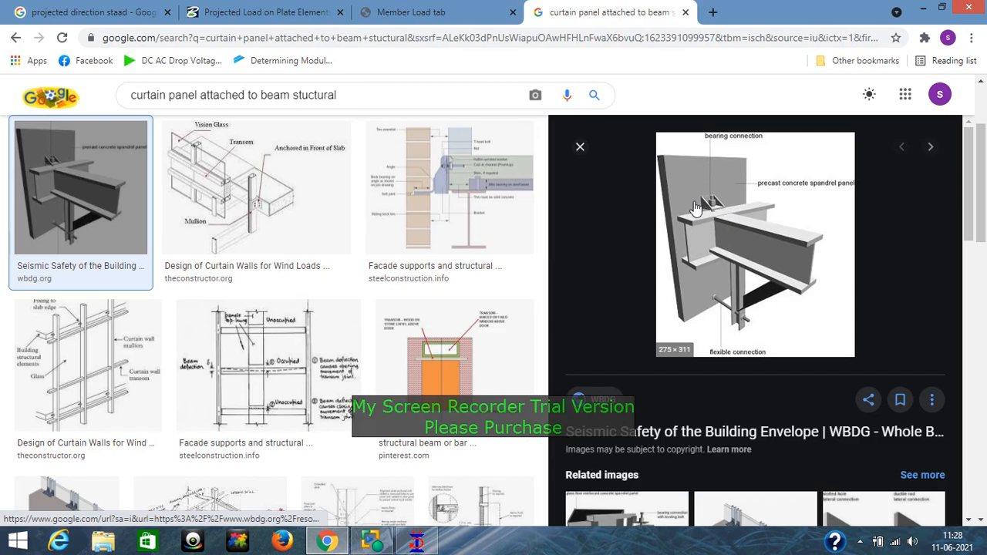
click(257, 191)
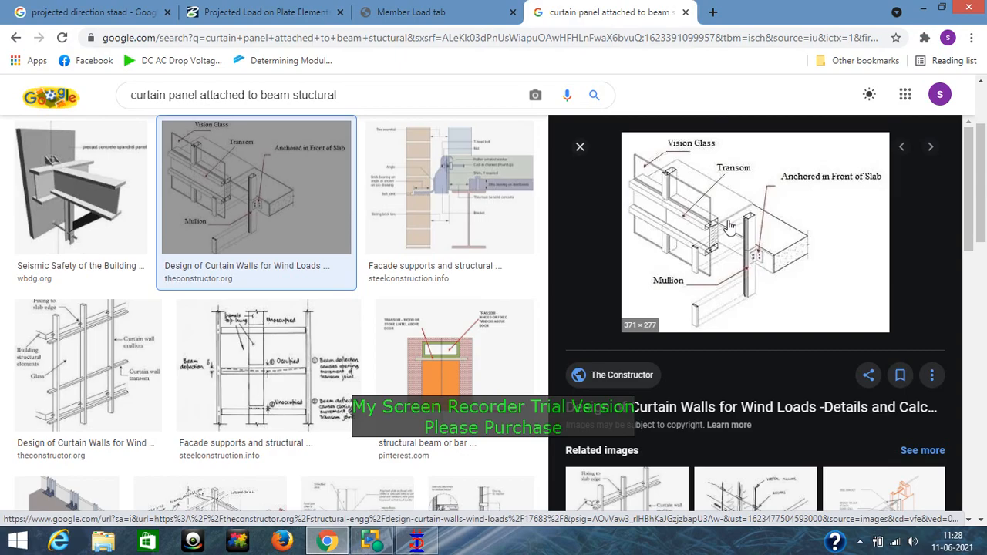
Close the curtain panel and Member Load pages and the browser, return to STAAD.Pro and decline the auto save.
click(686, 14)
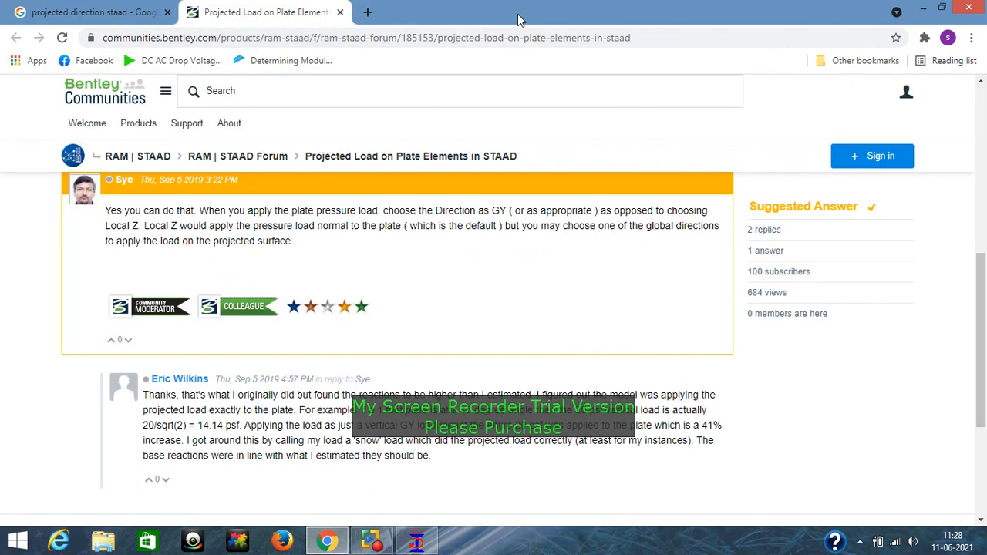
click(513, 13)
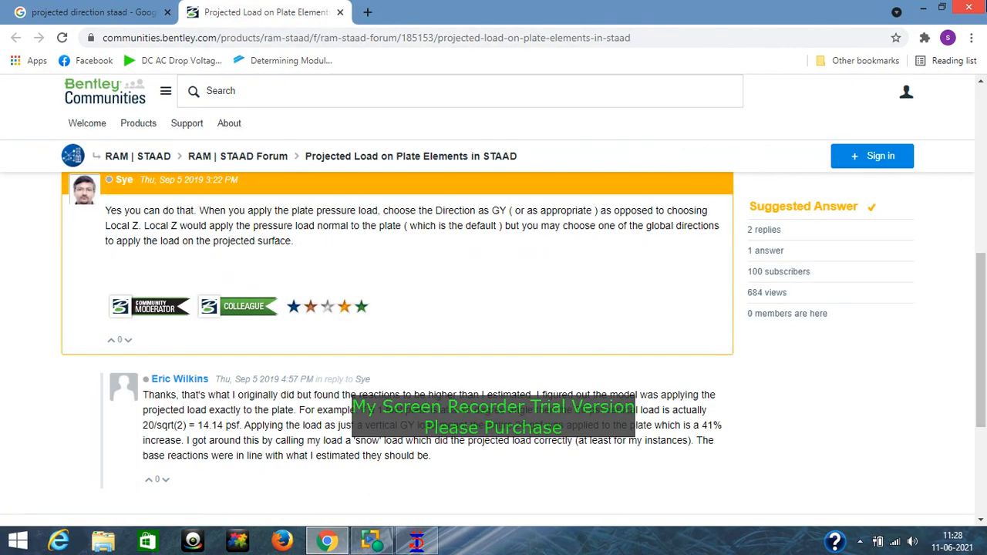
click(983, 5)
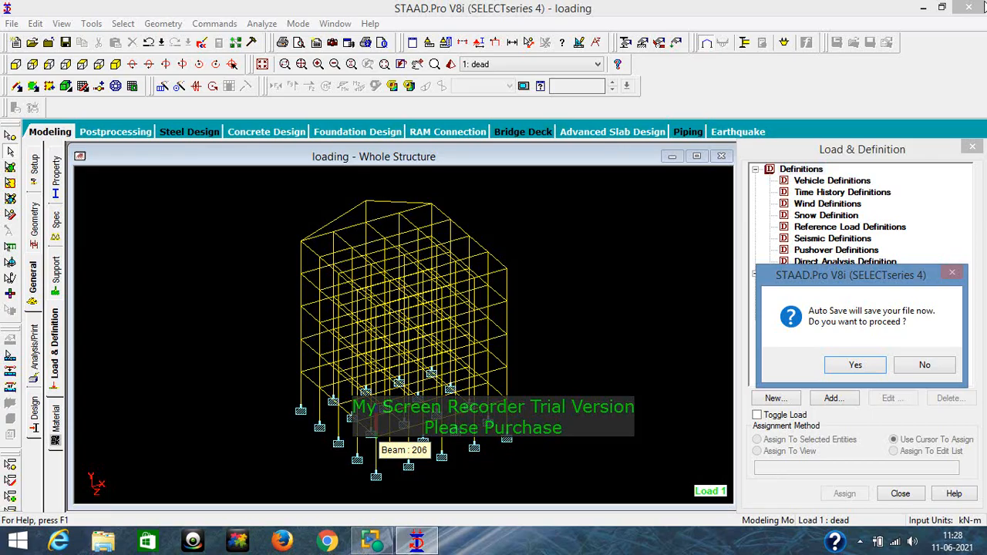
click(939, 365)
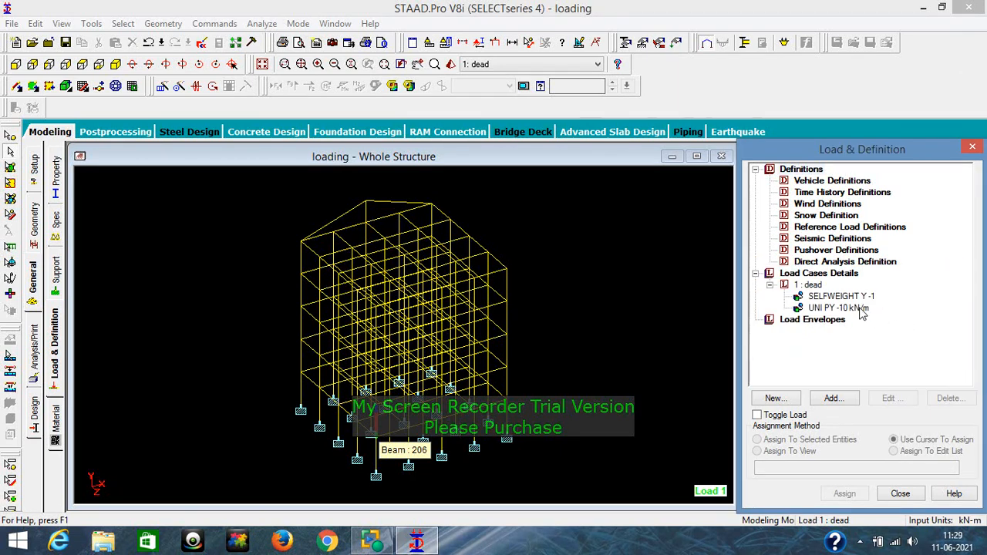
Add a uniform moment member load of -2 kN-m/m in the GY direction to the dead load case.
click(834, 310)
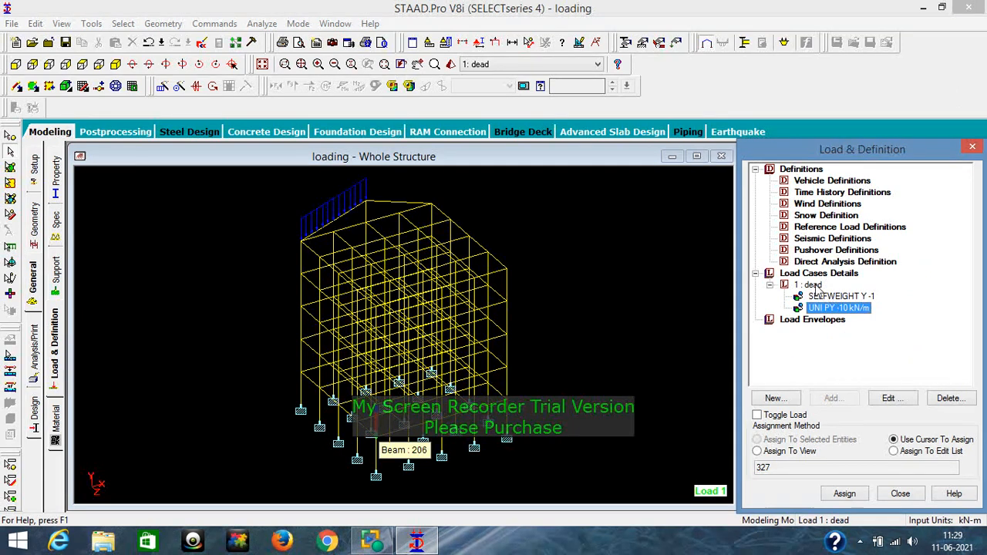
click(817, 287)
click(851, 398)
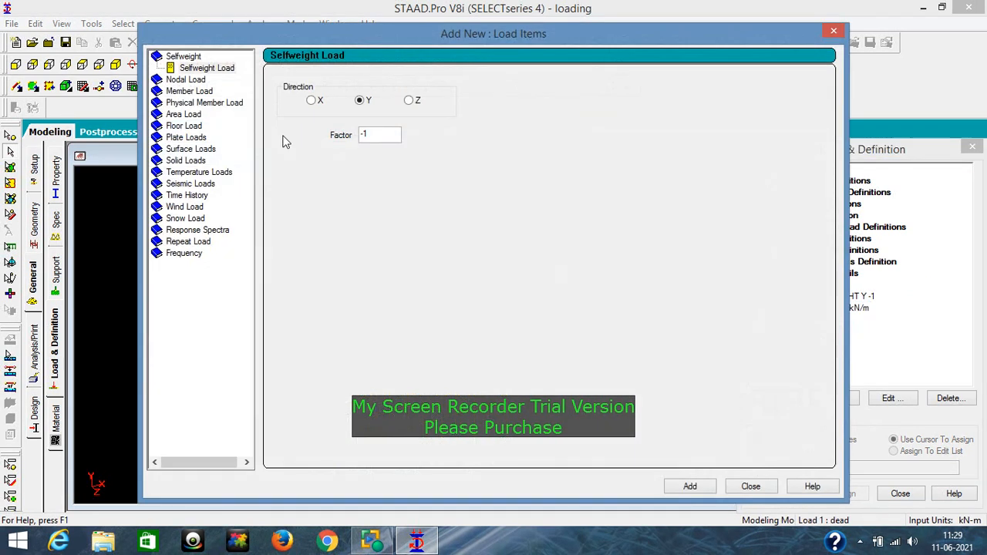
click(200, 92)
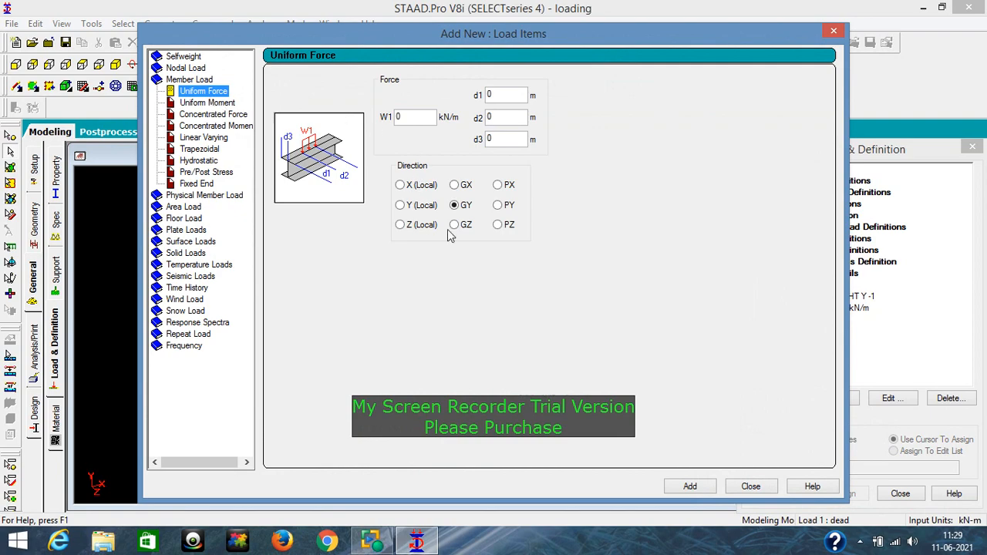
click(222, 104)
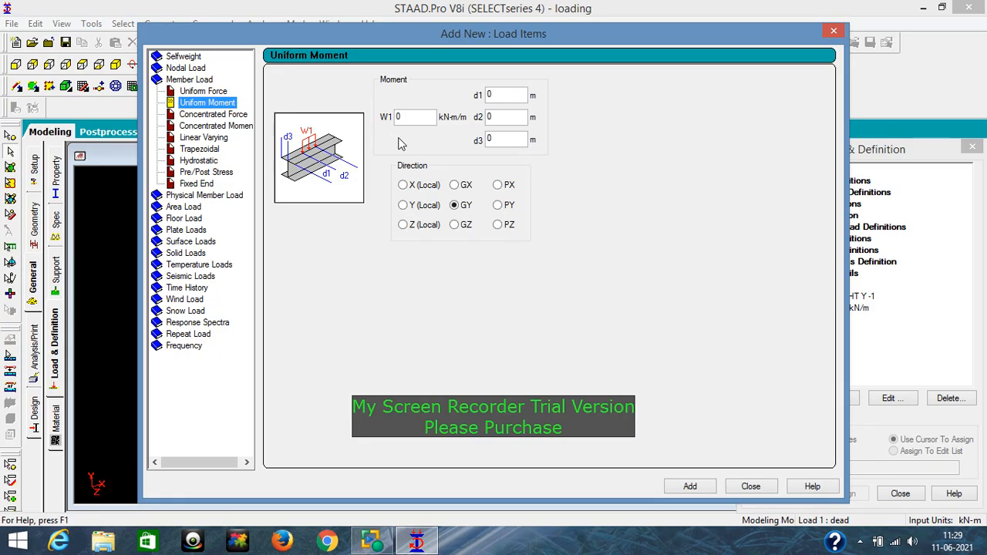
click(410, 117)
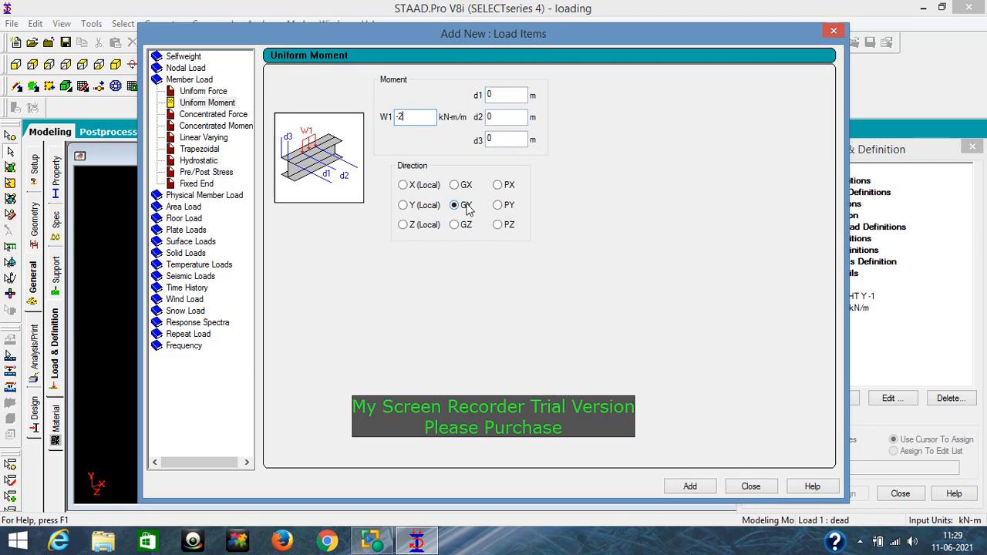
click(684, 491)
click(748, 487)
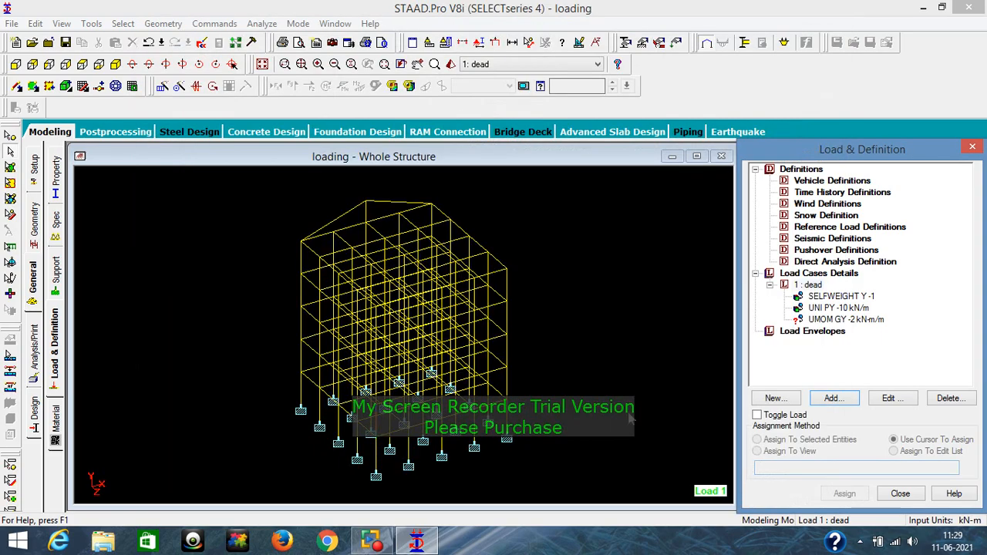
Assign the GY uniform moment load to the horizontal top-storey beam beside the loaded sloping beam.
click(347, 228)
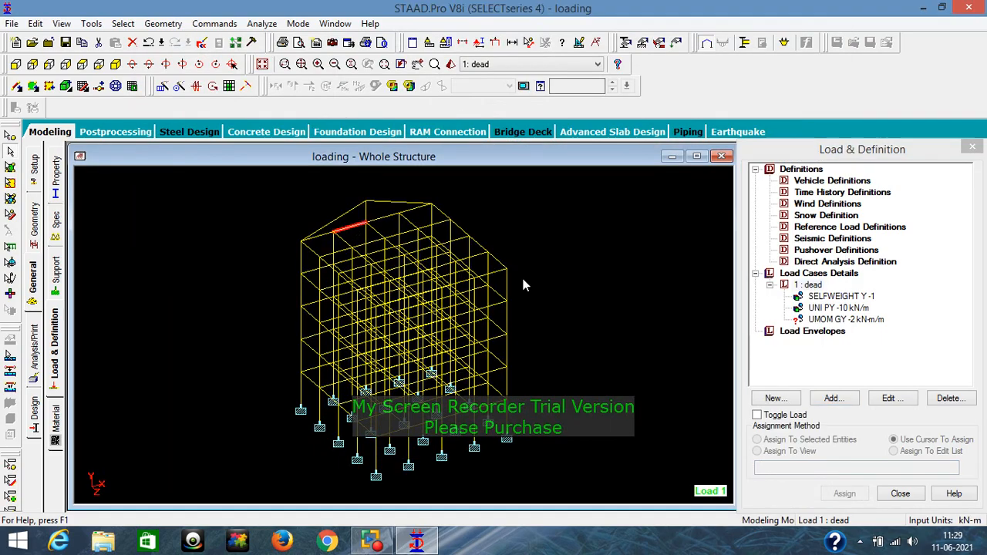
click(832, 319)
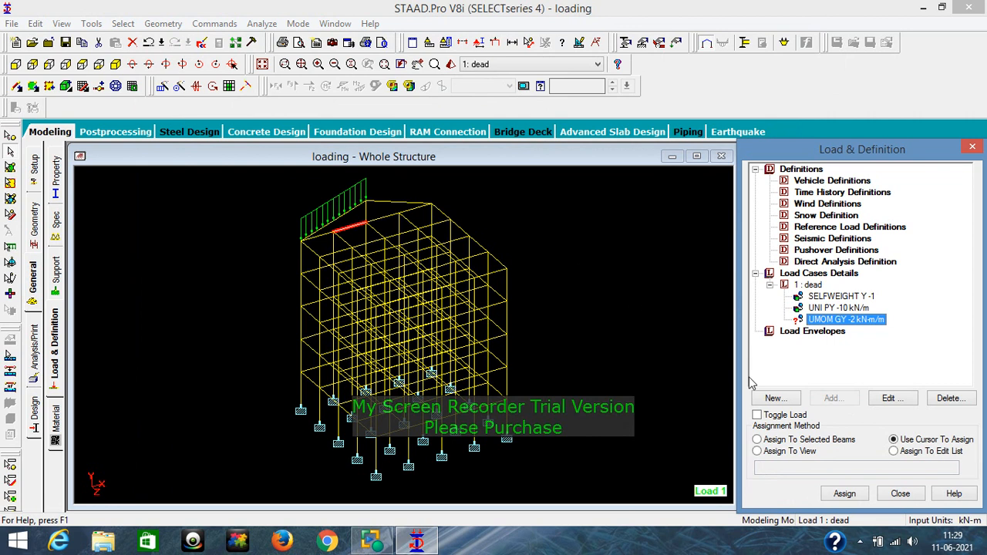
click(805, 440)
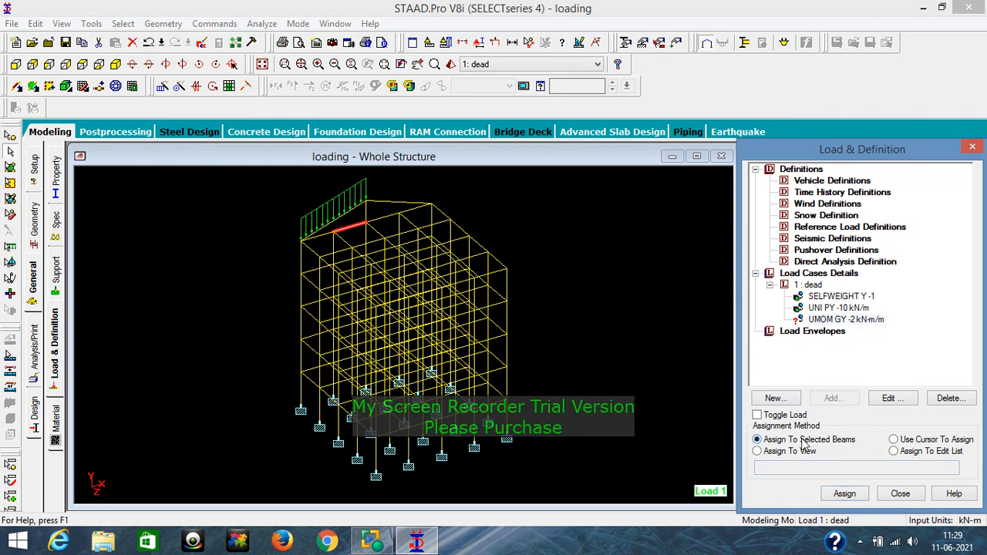
click(845, 493)
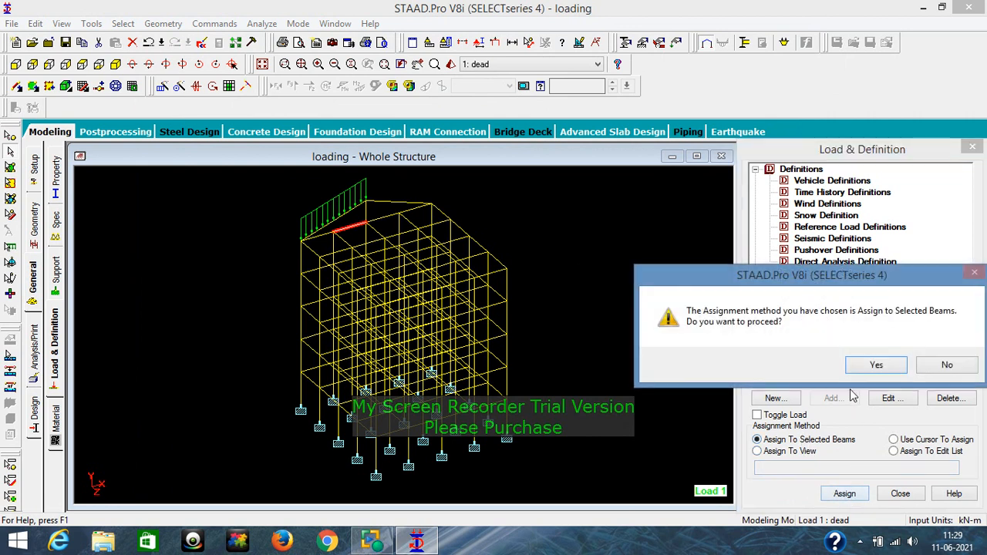
click(876, 366)
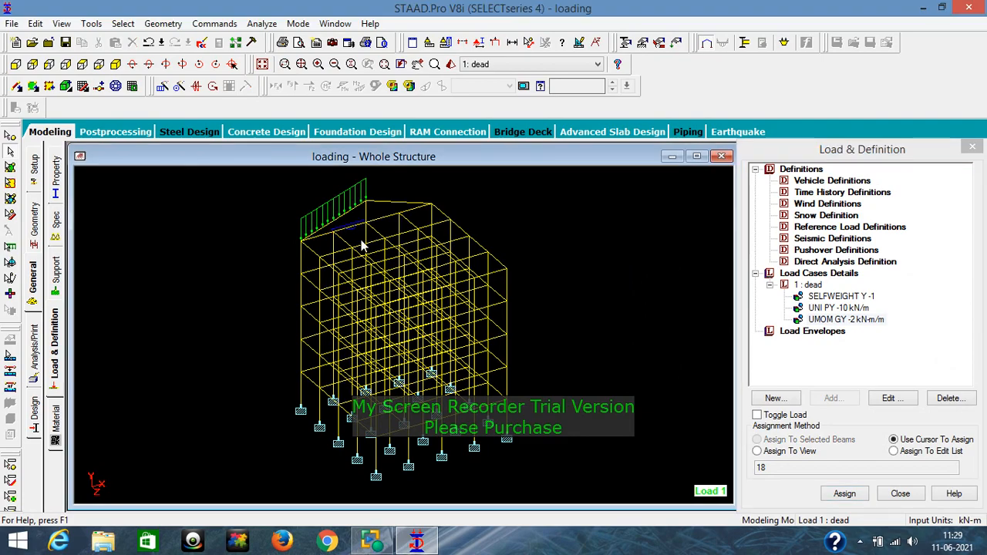
scroll(360, 239, up, 1)
scroll(357, 233, up, 1)
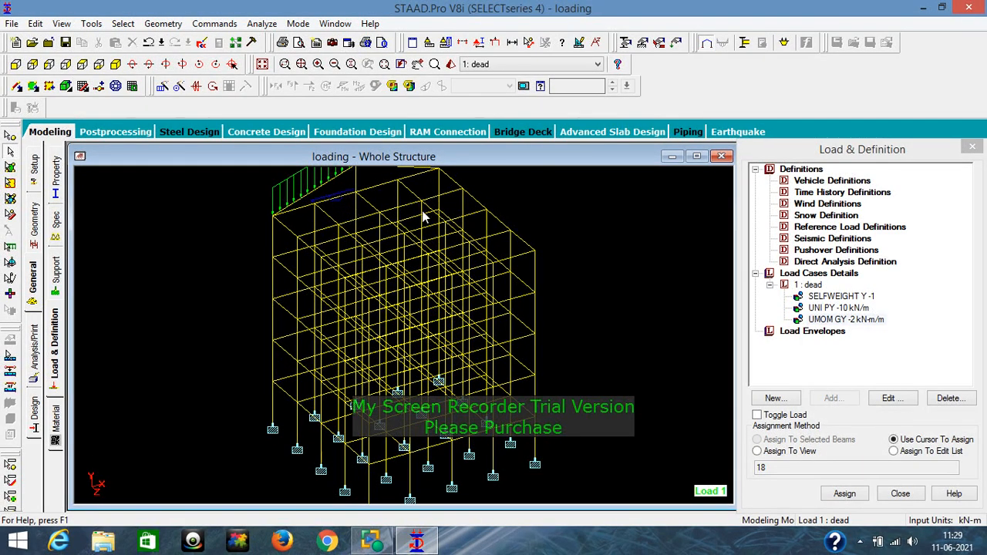
Add a concentrated force member load of -5 kN in the GY direction to the dead load case.
click(810, 286)
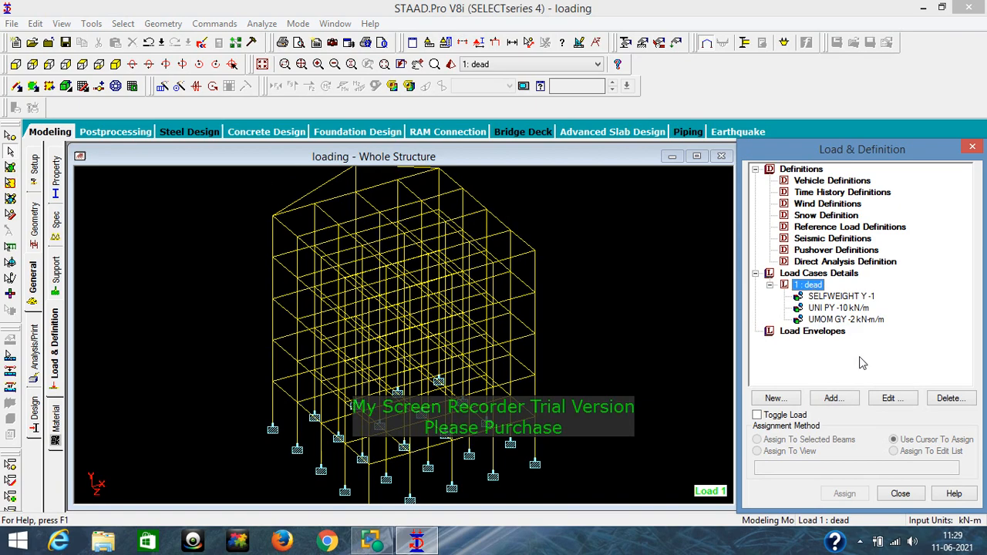
click(831, 398)
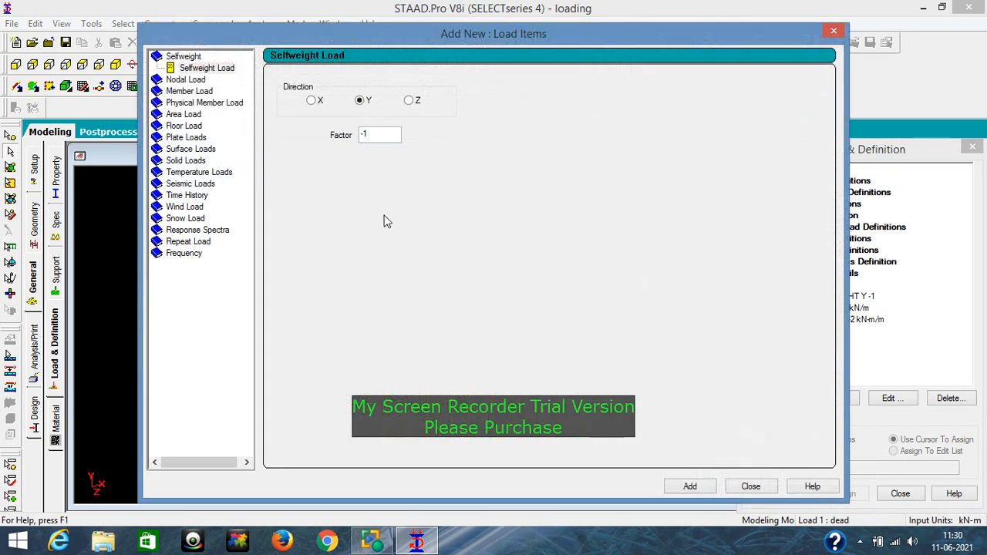
click(195, 92)
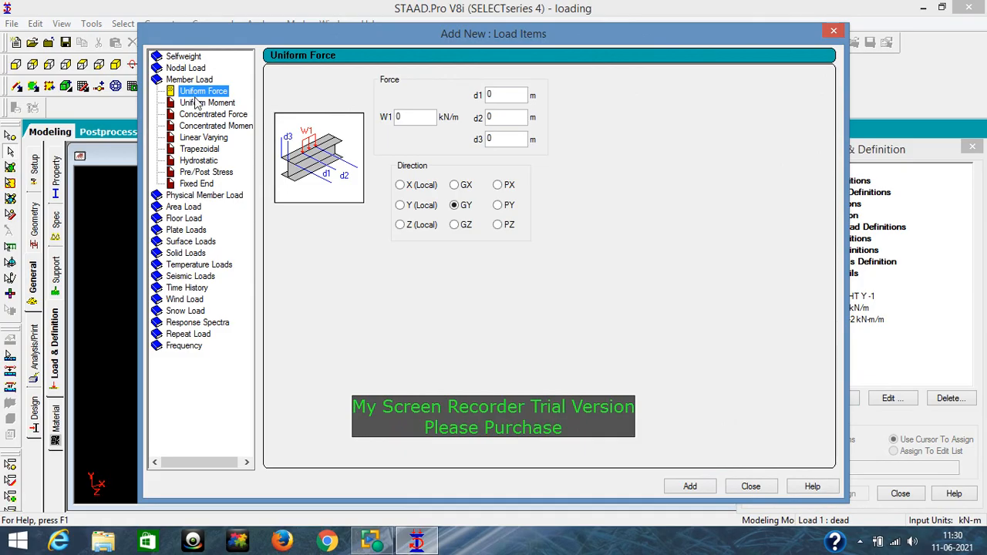
click(205, 103)
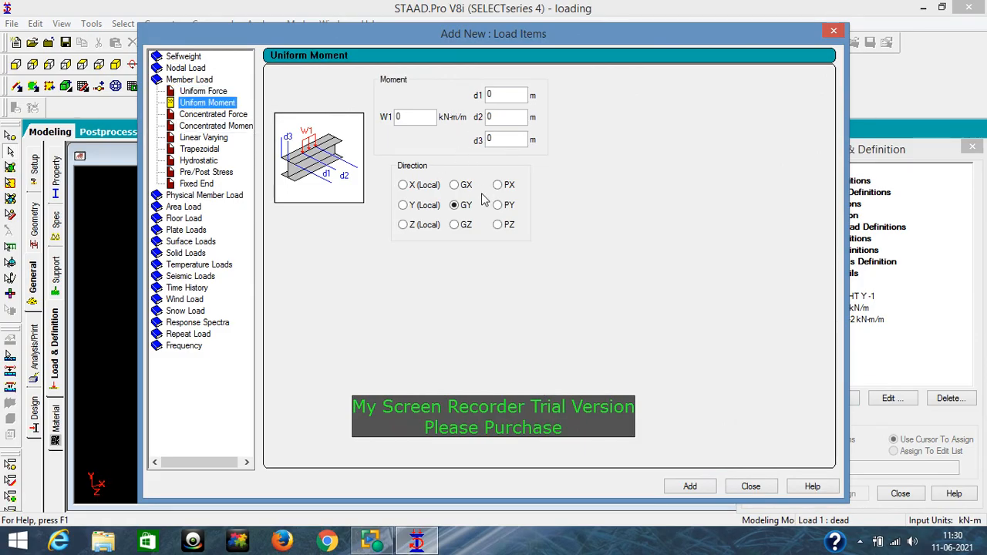
click(189, 93)
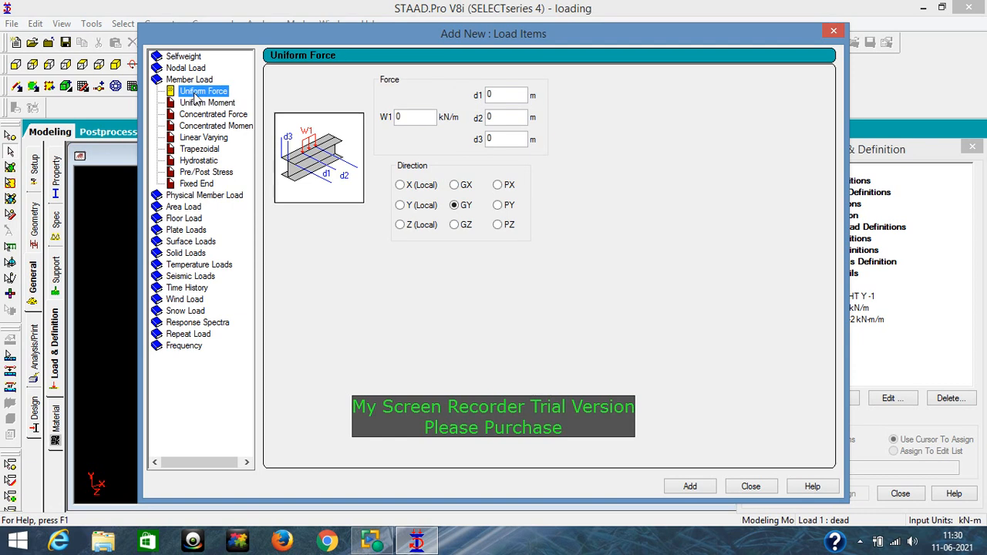
click(202, 115)
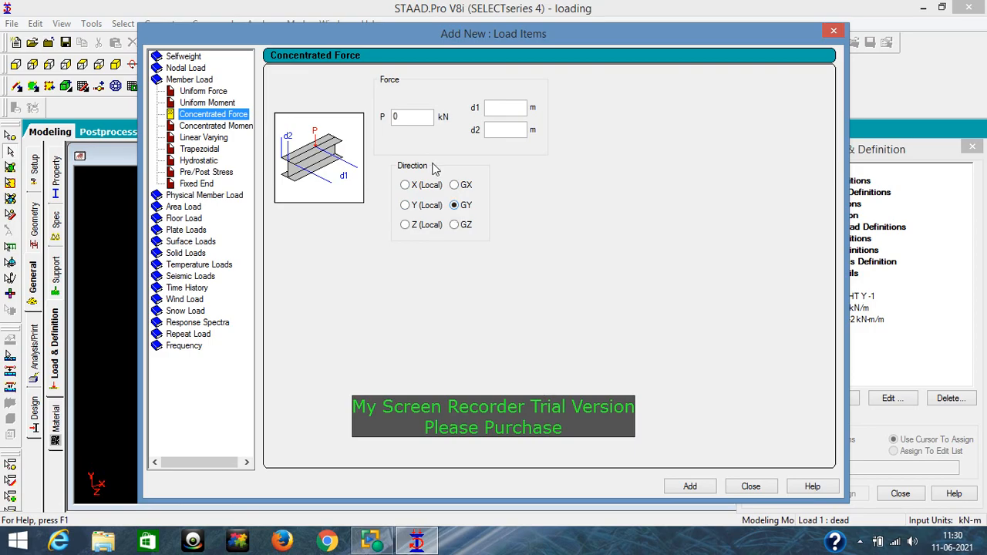
click(414, 116)
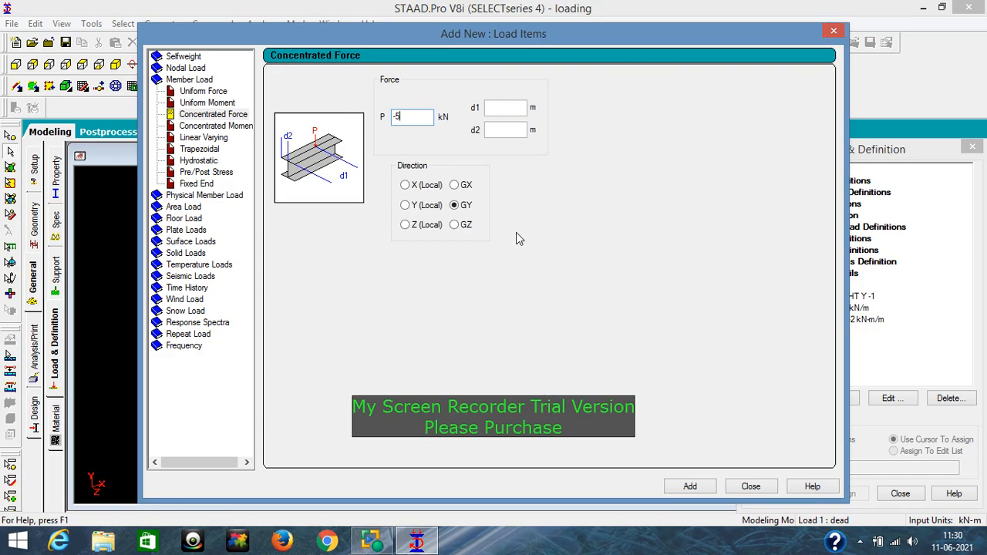
click(688, 486)
click(748, 486)
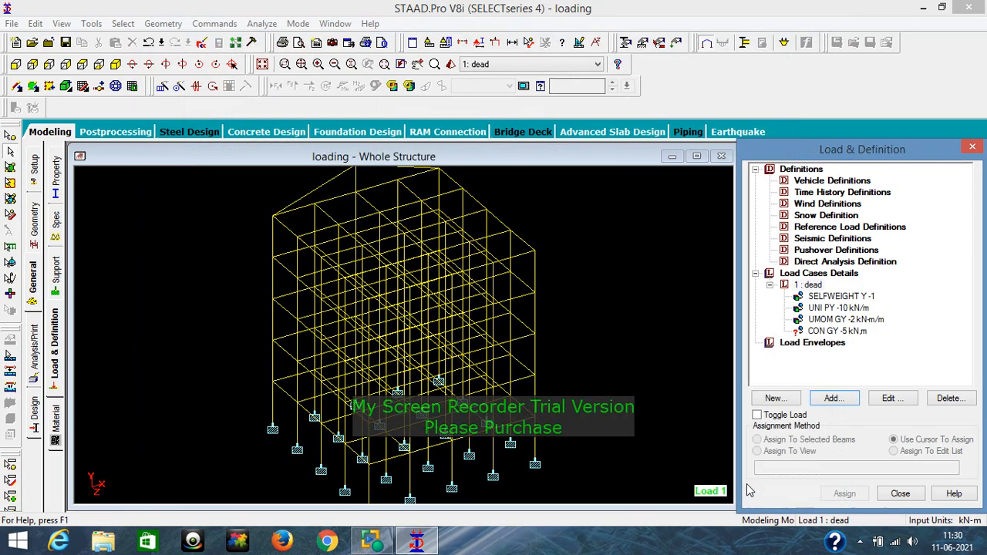
Assign the GY concentrated force to beam 275 on the top-storey outer edge, using assignment to selected beams.
click(817, 331)
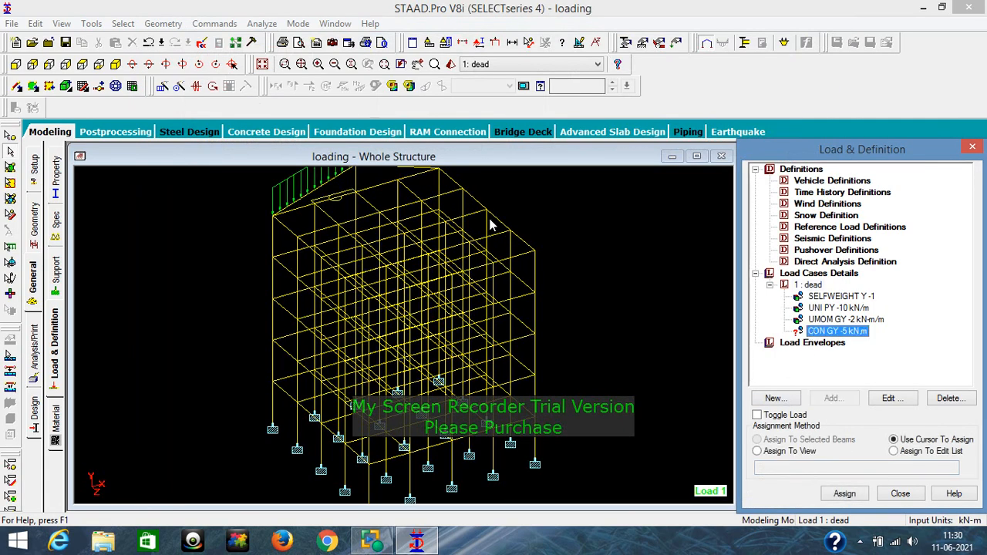
click(475, 200)
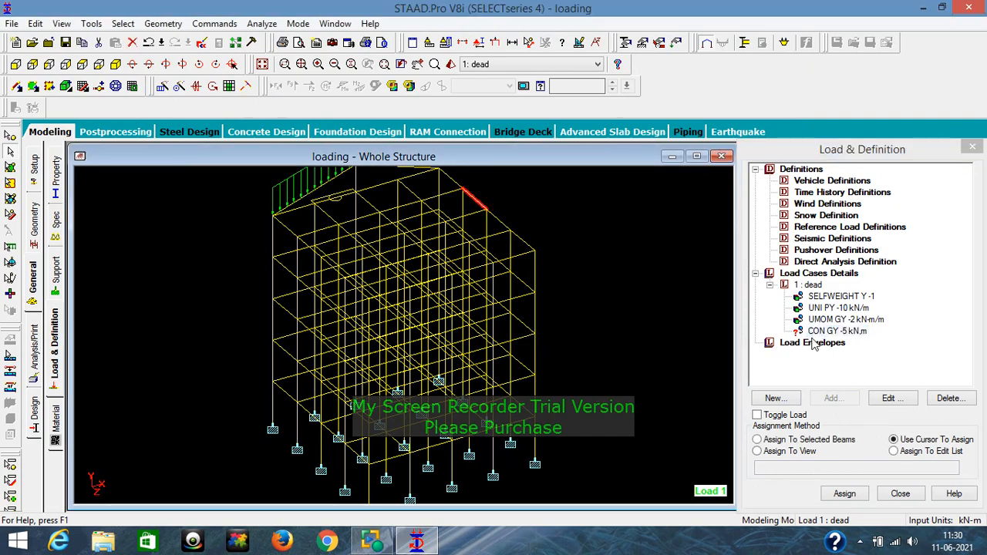
click(809, 440)
click(845, 492)
click(870, 366)
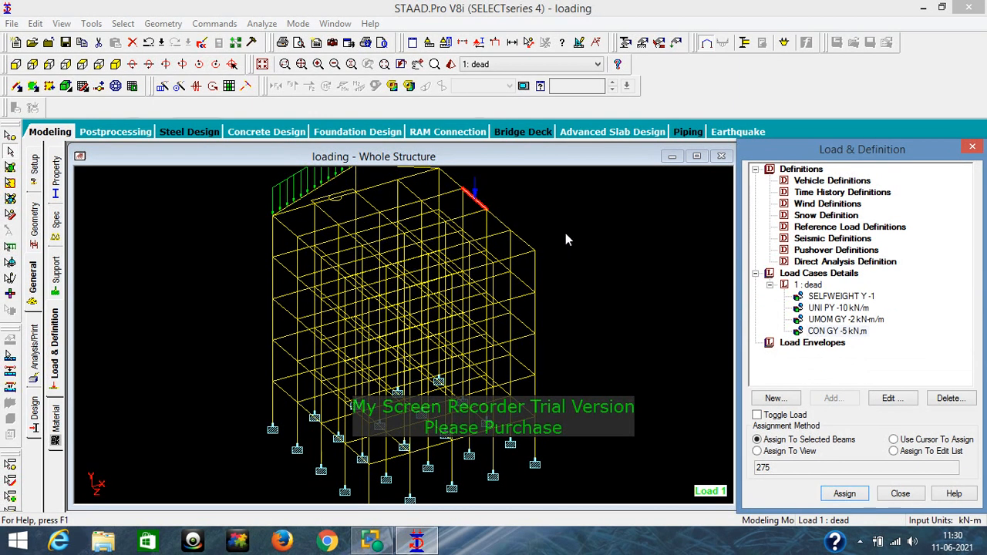
Edit the assigned concentrated force to set its distance d1 to 2 m.
click(888, 398)
click(529, 196)
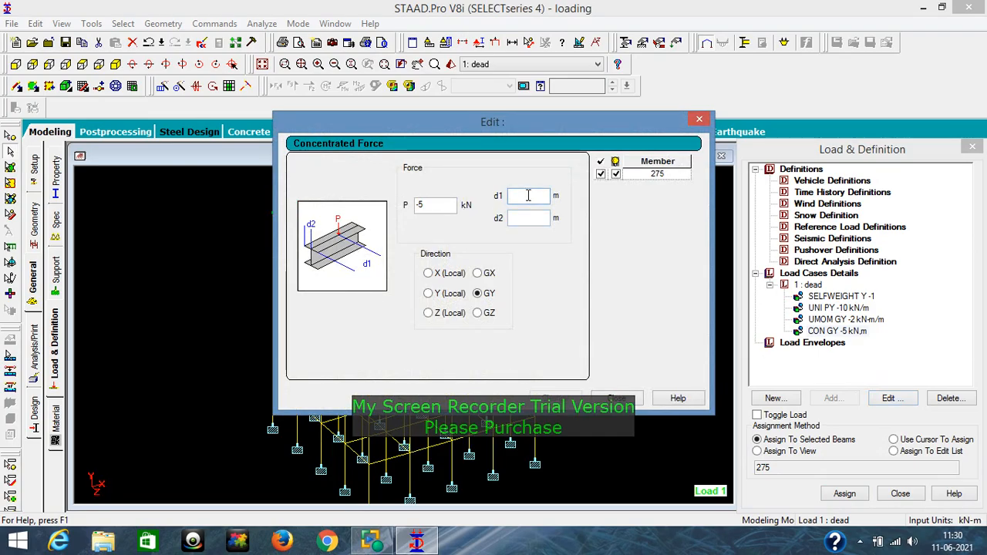
text(2)
click(554, 398)
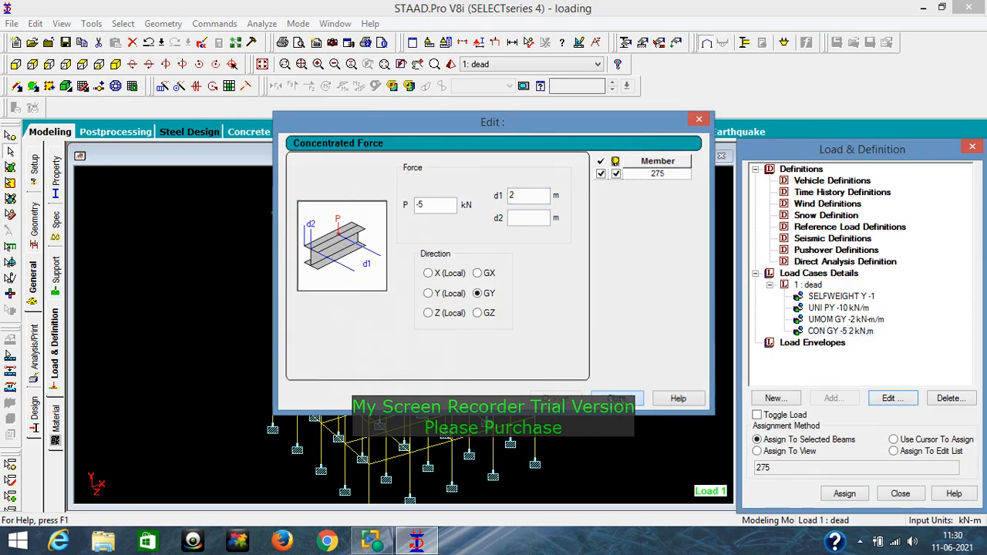
click(616, 398)
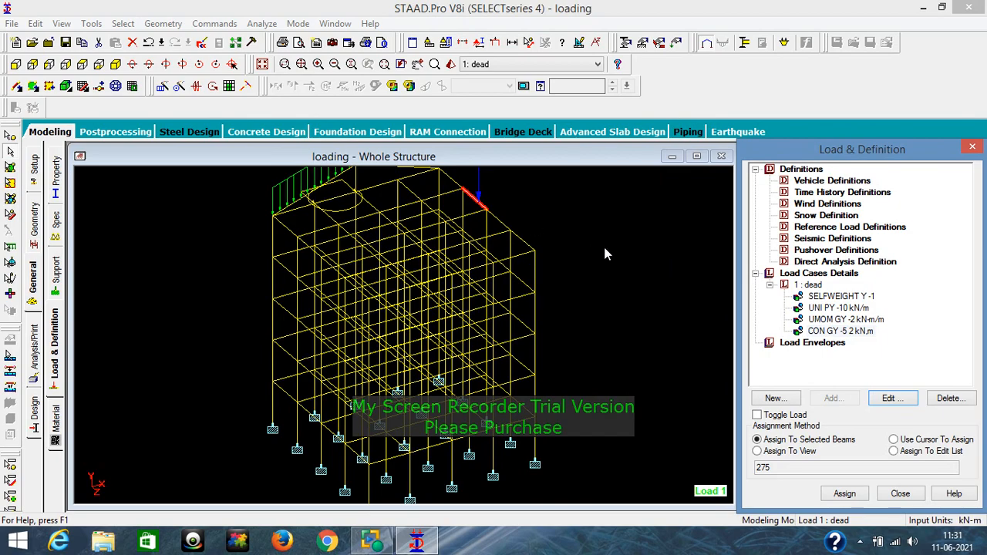
Add a concentrated moment member load of -2 kNm in the GY direction to the dead load case.
click(813, 286)
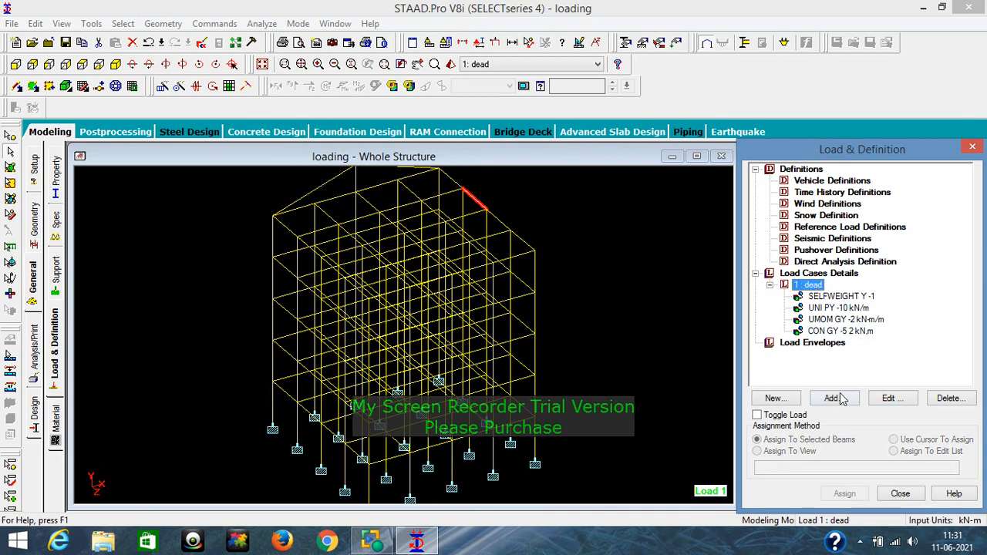
click(832, 398)
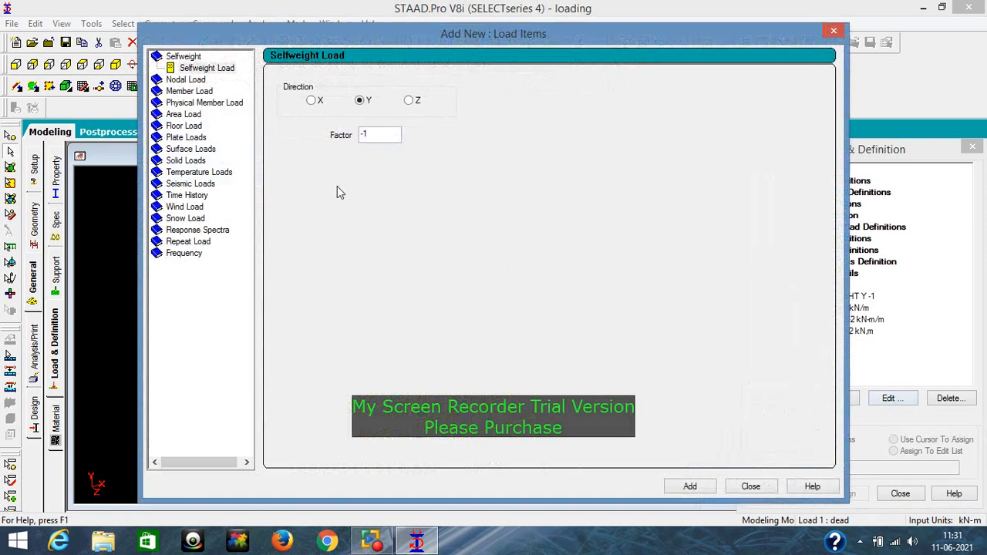
click(186, 92)
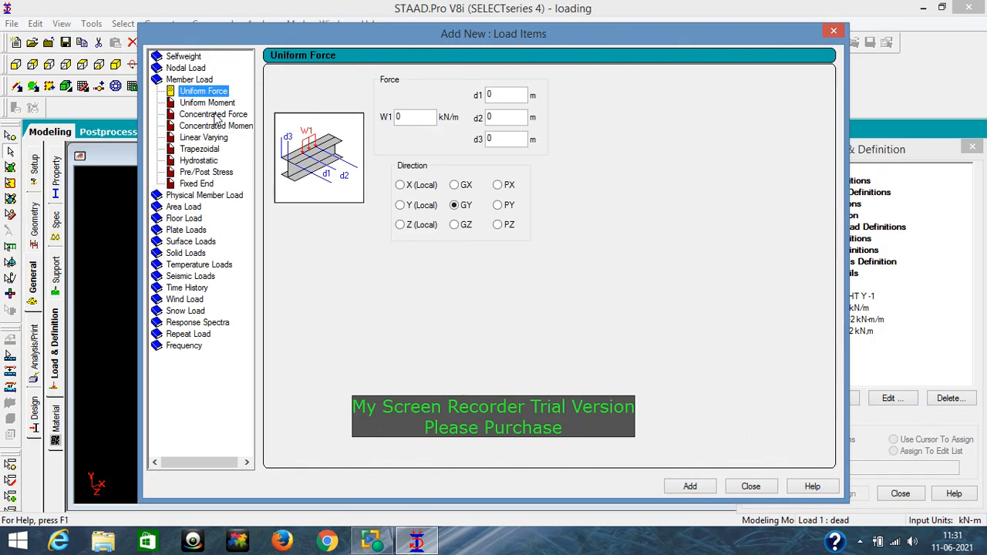
click(215, 115)
click(215, 127)
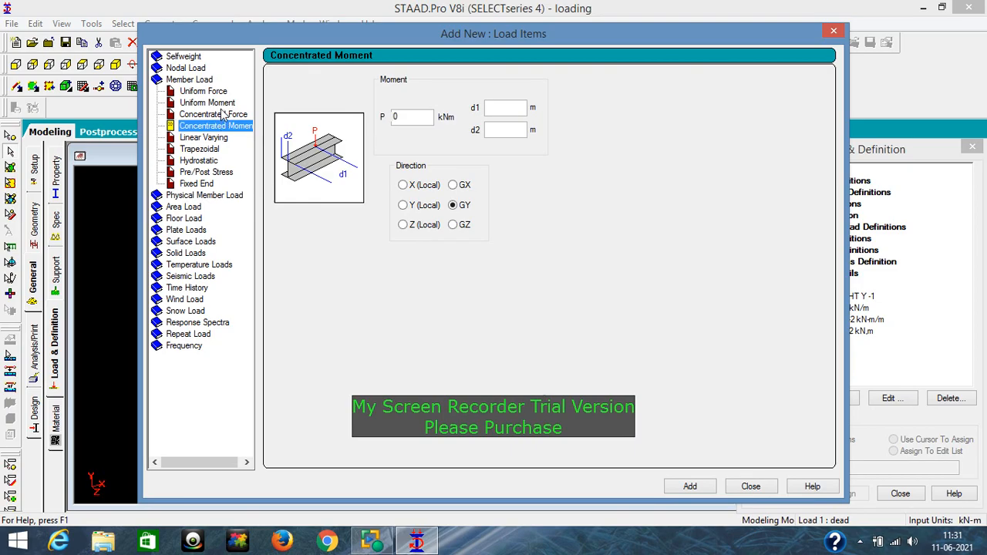
double_click(396, 116)
key(BackSpace)
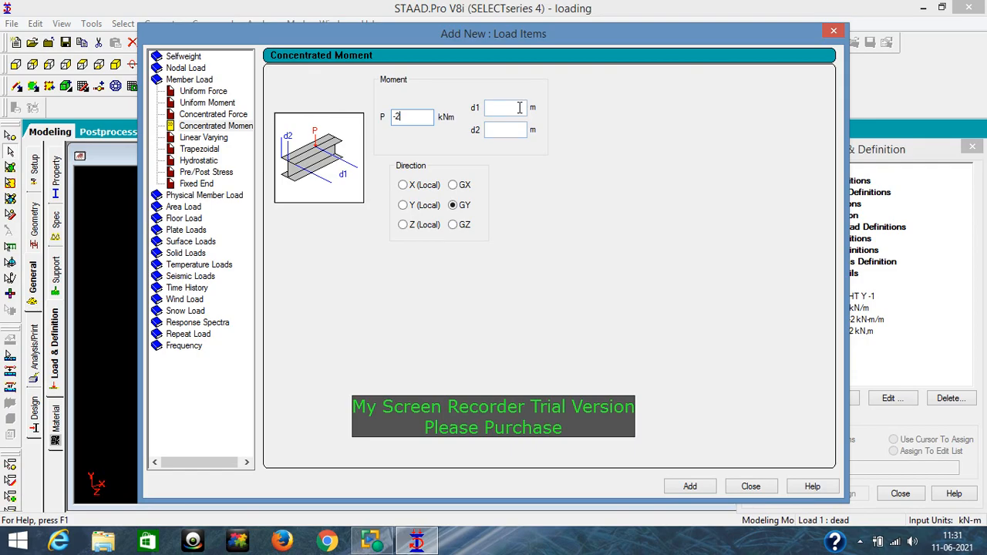
click(690, 486)
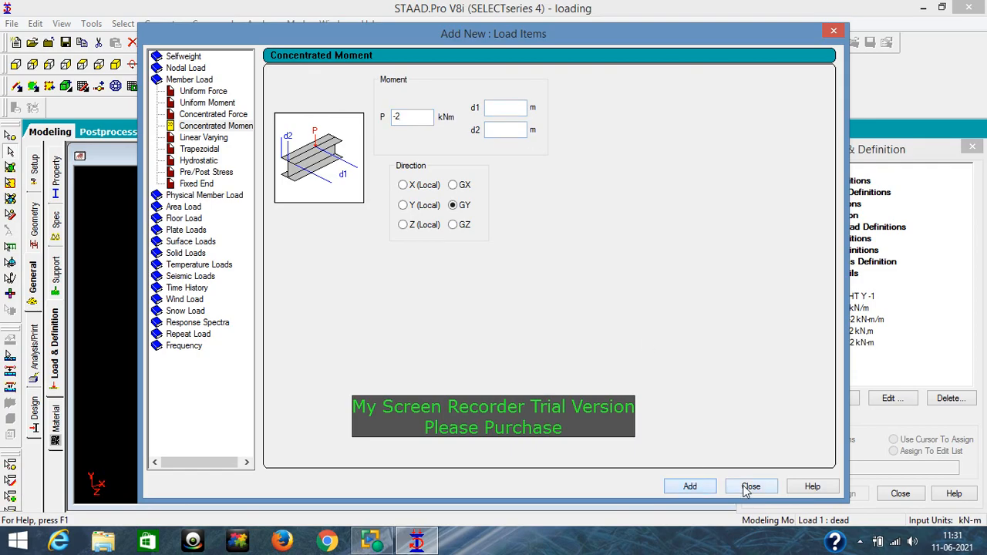
click(750, 486)
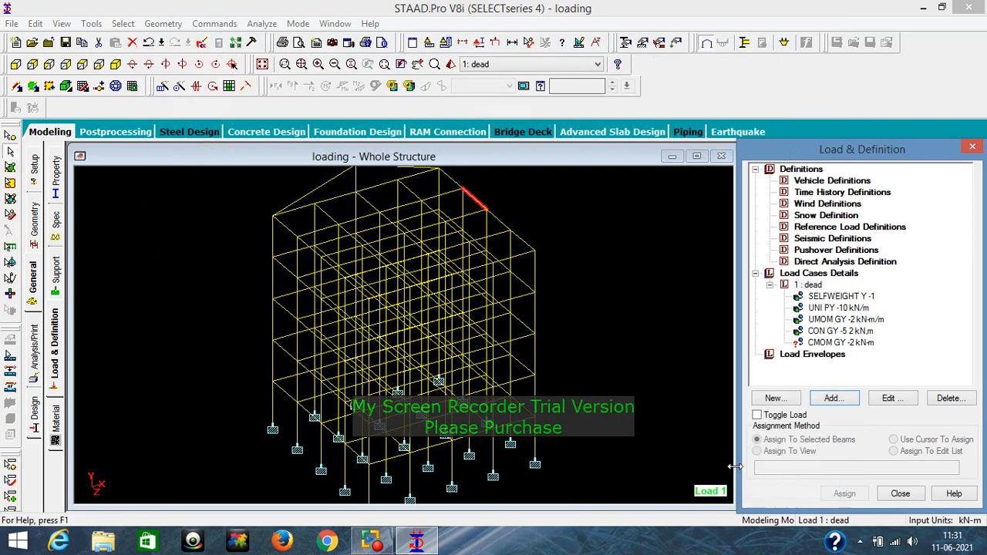
Assign the GY concentrated moment to the selected top-storey edge beam that carries the concentrated force.
click(828, 344)
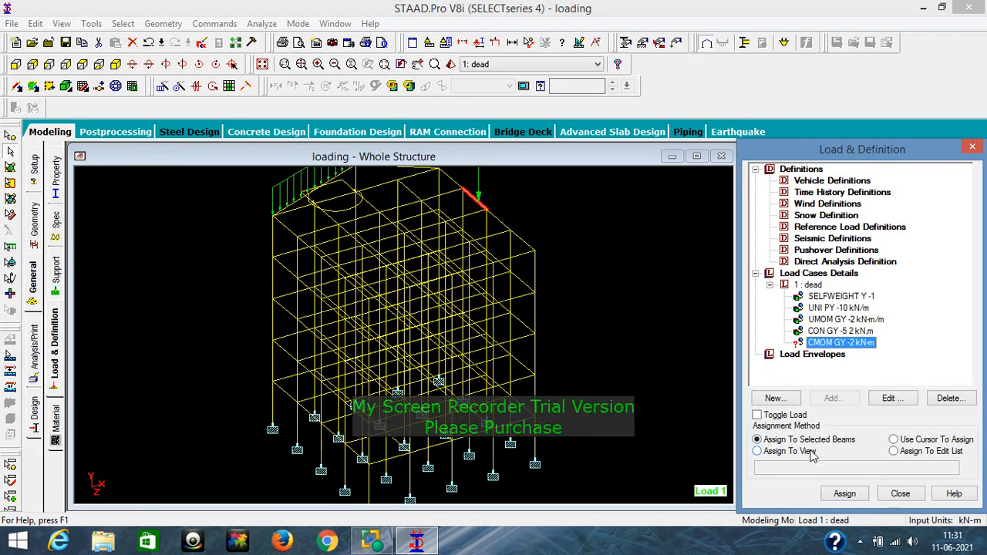
click(844, 495)
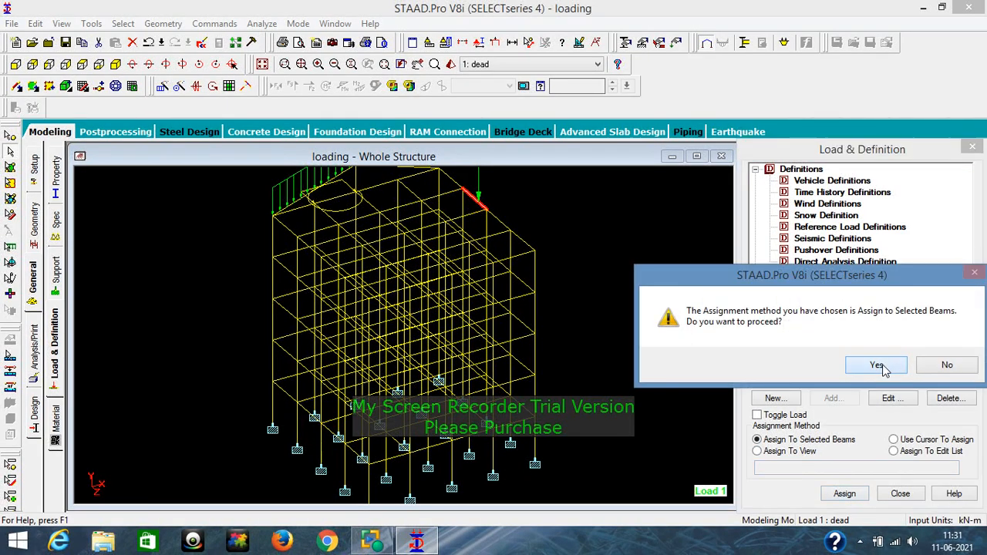
click(881, 364)
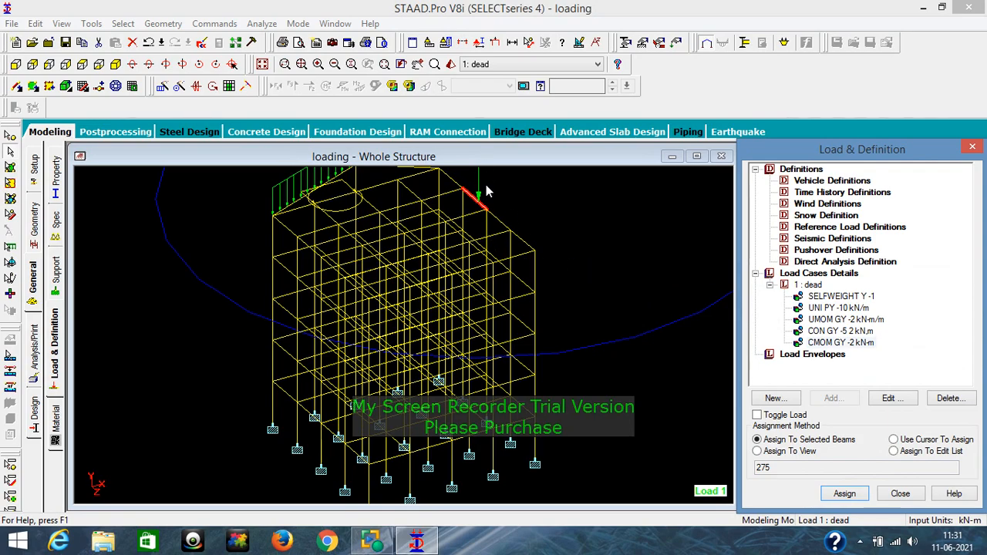
Add a linear varying member load in local Y with W1 -2 kN/m and W2 -10 kN/m to the dead load case.
click(811, 289)
click(841, 398)
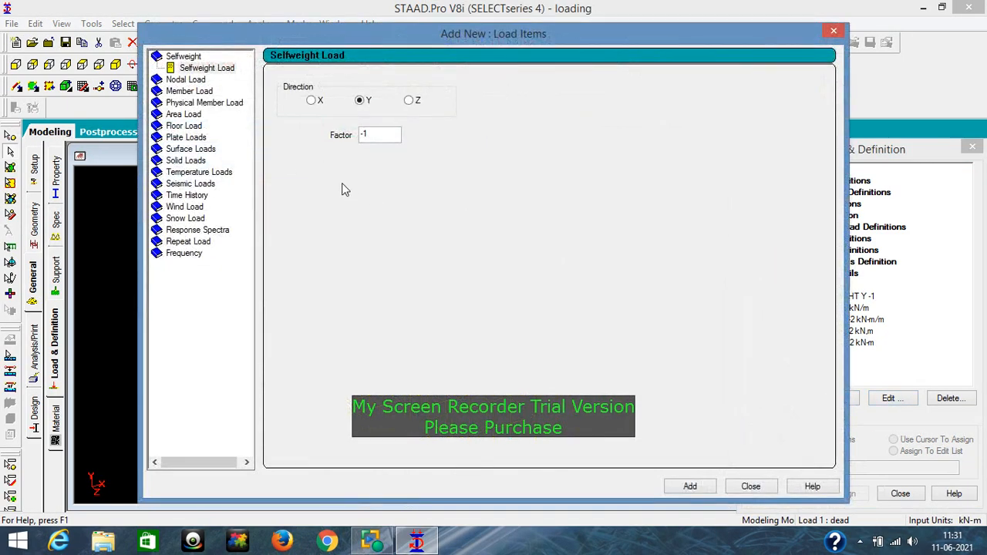
click(197, 92)
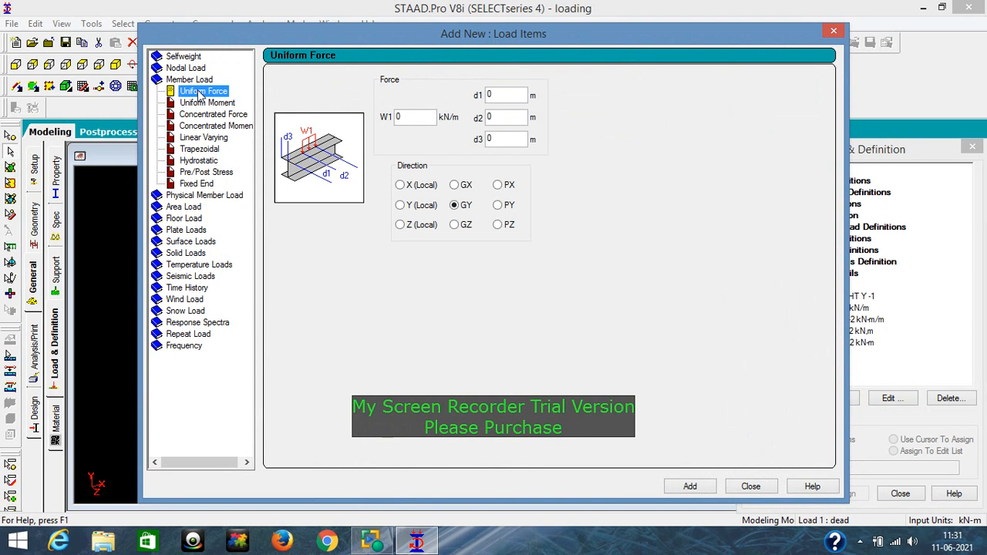
click(204, 138)
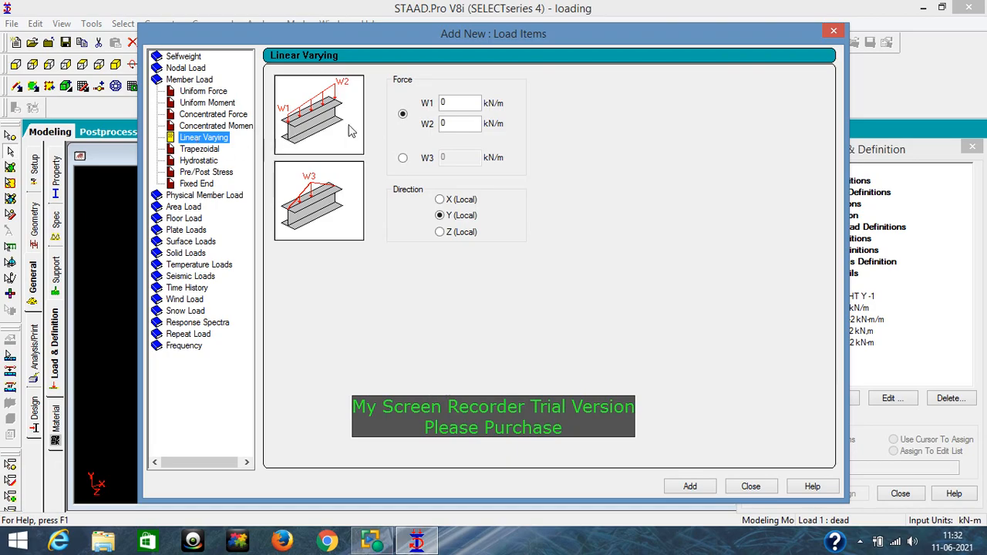
click(459, 103)
double_click(459, 103)
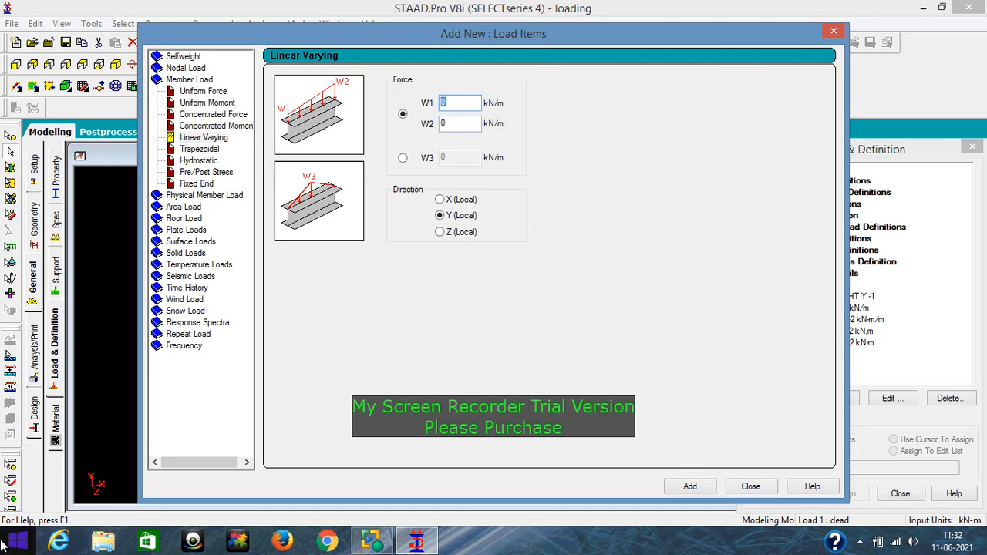
text(-2)
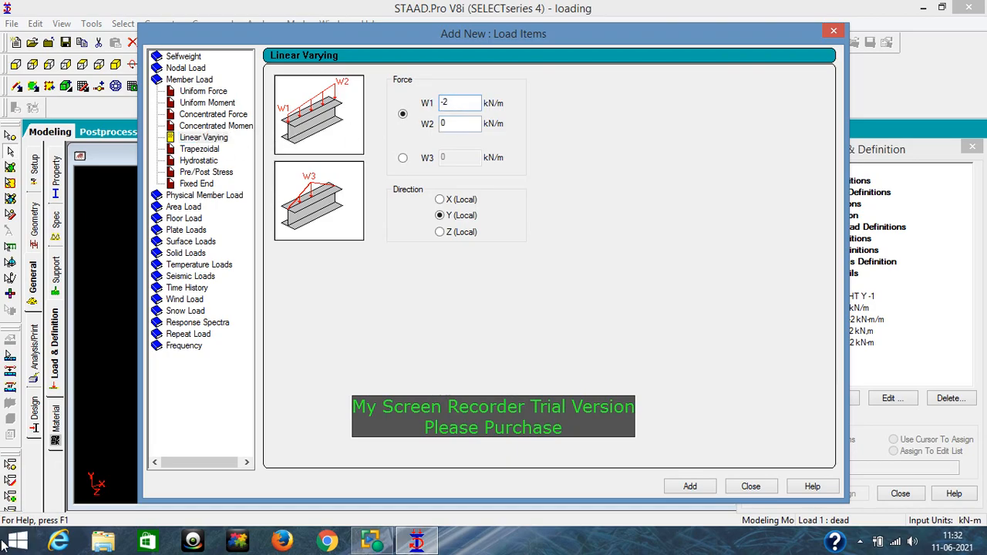
double_click(476, 124)
text(-1)
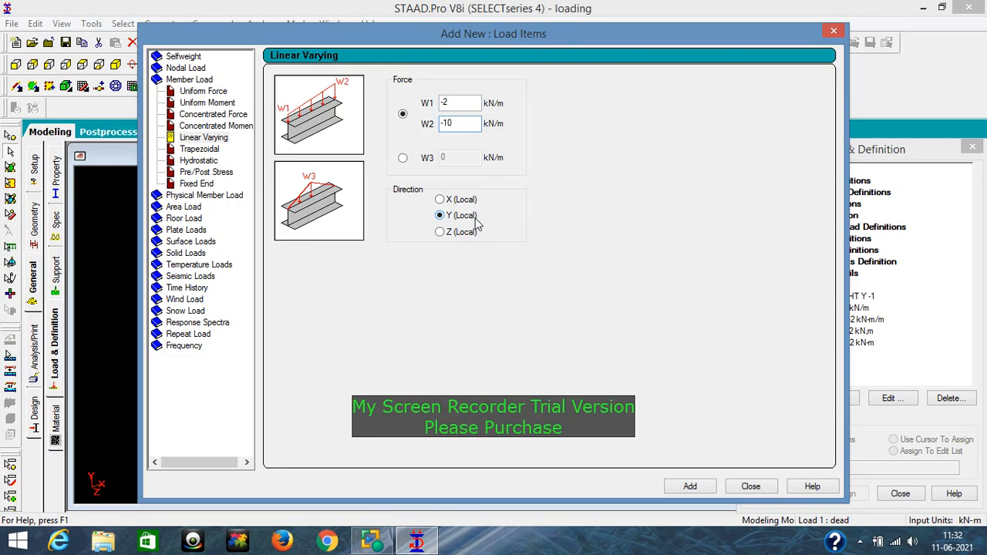
click(689, 486)
click(750, 487)
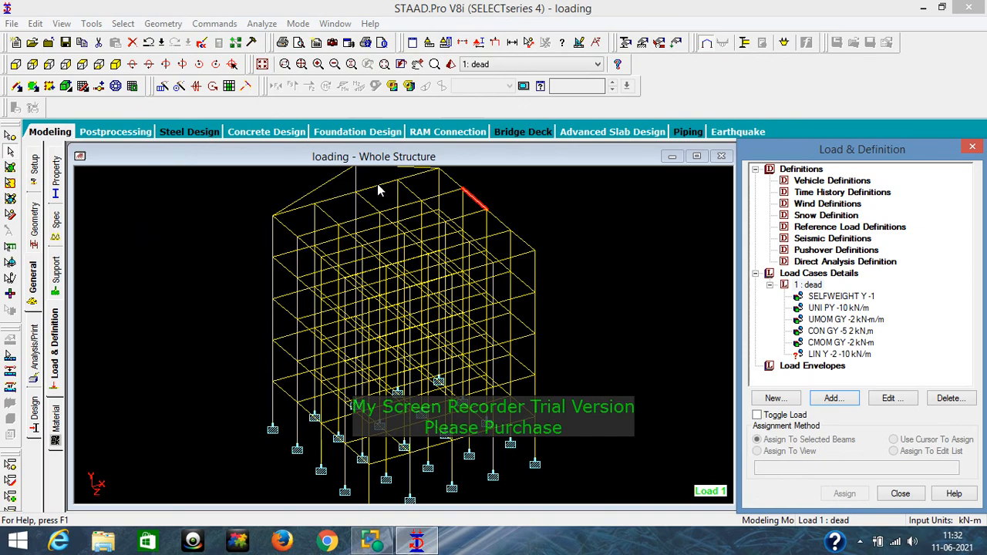
Assign the linear varying load to the unloaded roof beam running from the ridge, using assignment to selected beams.
click(538, 241)
middle_drag(538, 241, 409, 195)
click(408, 194)
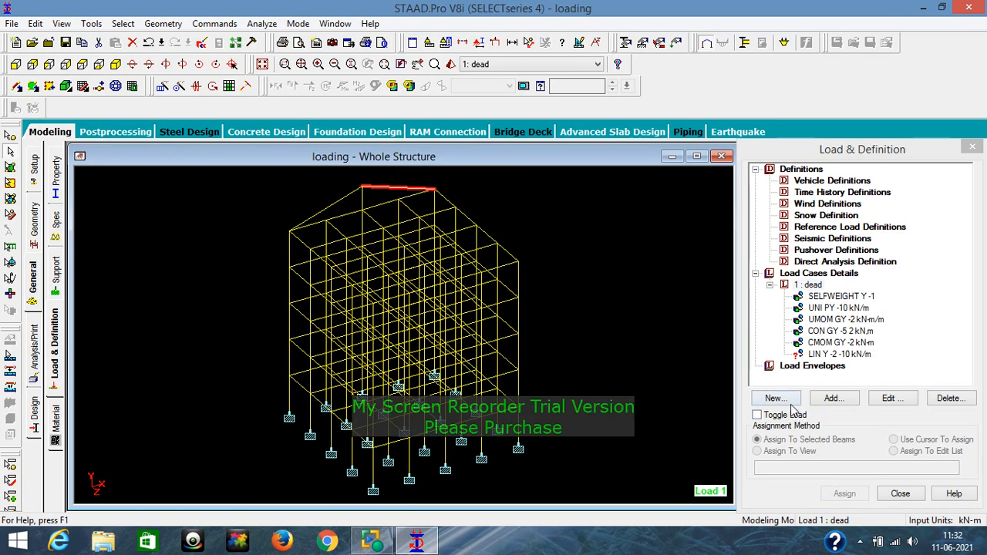
click(831, 355)
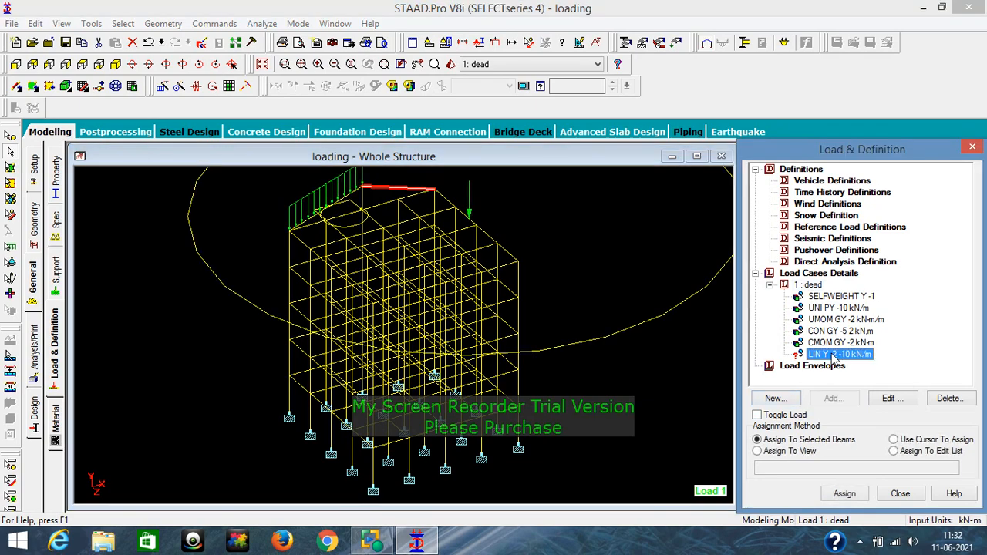
click(779, 451)
click(810, 440)
click(839, 493)
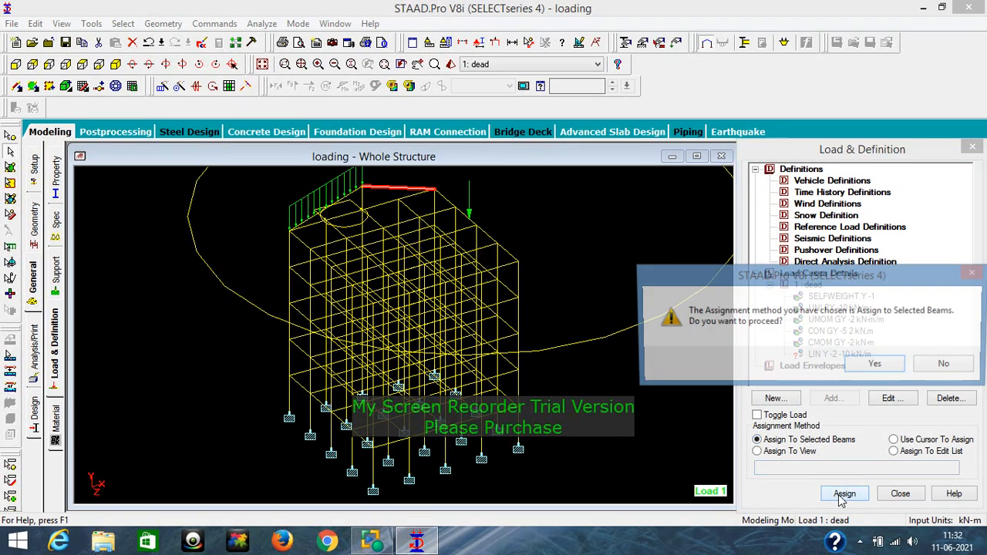
click(884, 368)
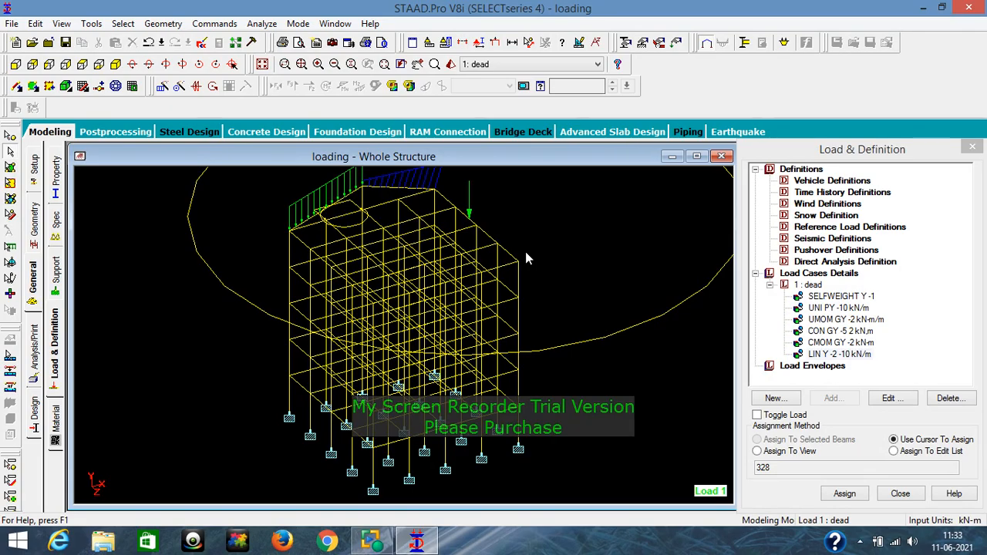
Add a linear varying member load in local Y with a W3 peak of -10 kN/m to the dead load case.
click(816, 286)
click(830, 398)
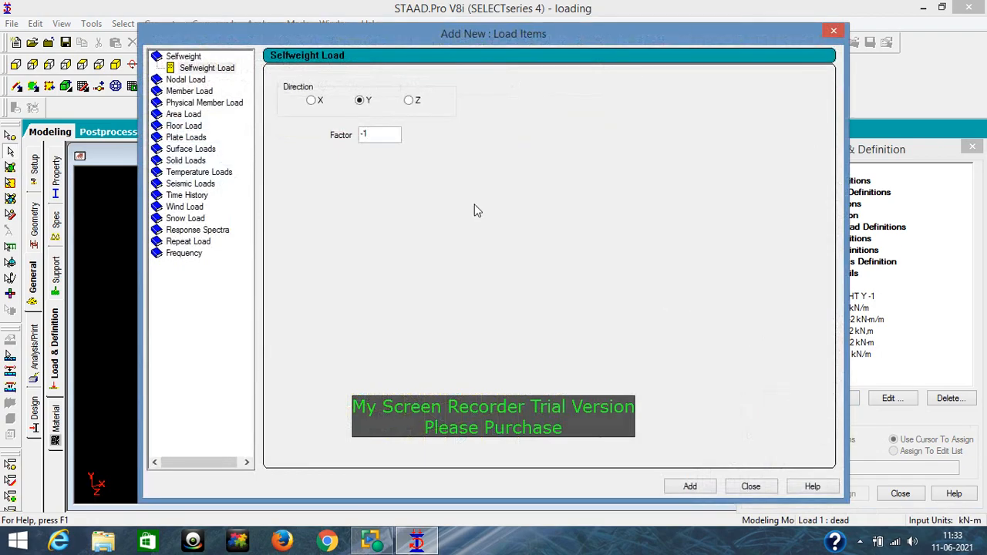
click(188, 92)
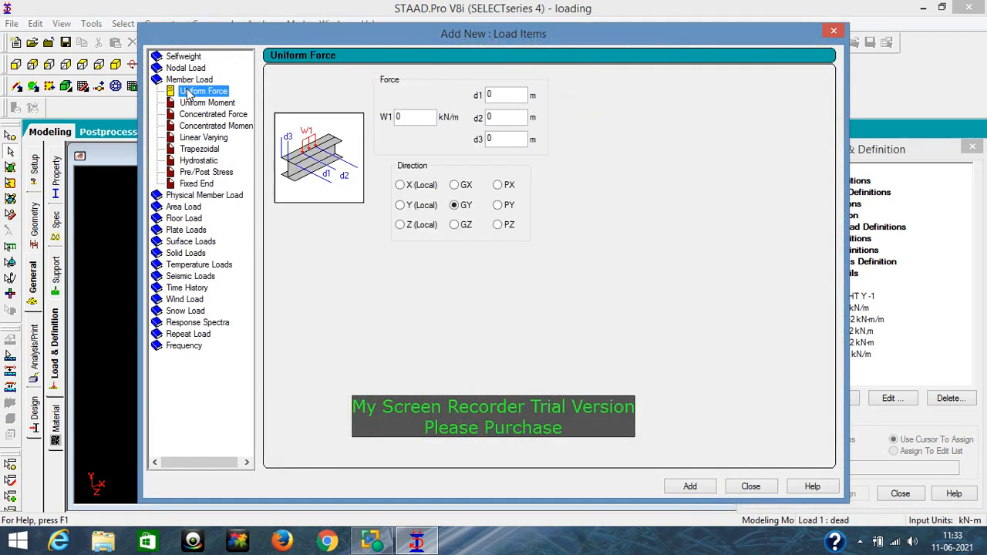
click(202, 138)
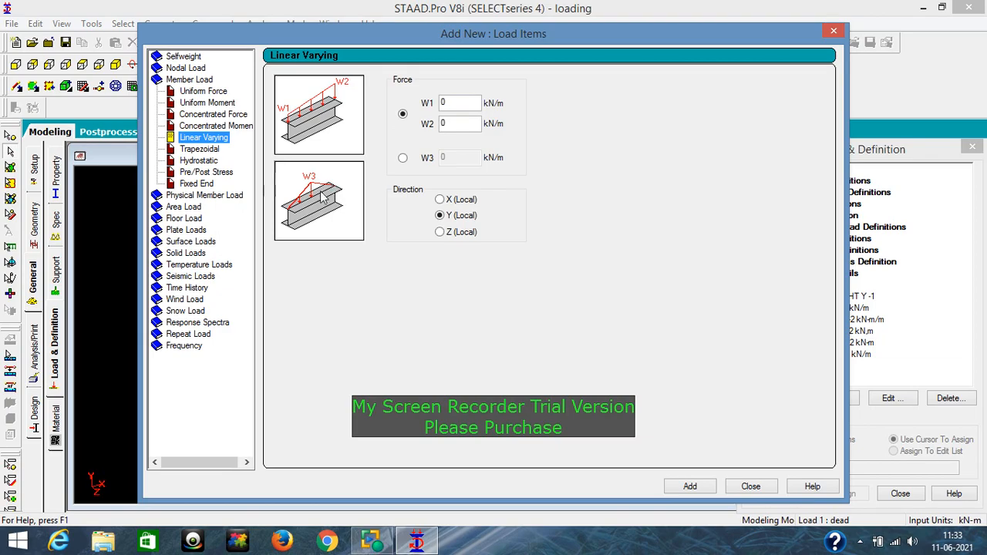
click(402, 158)
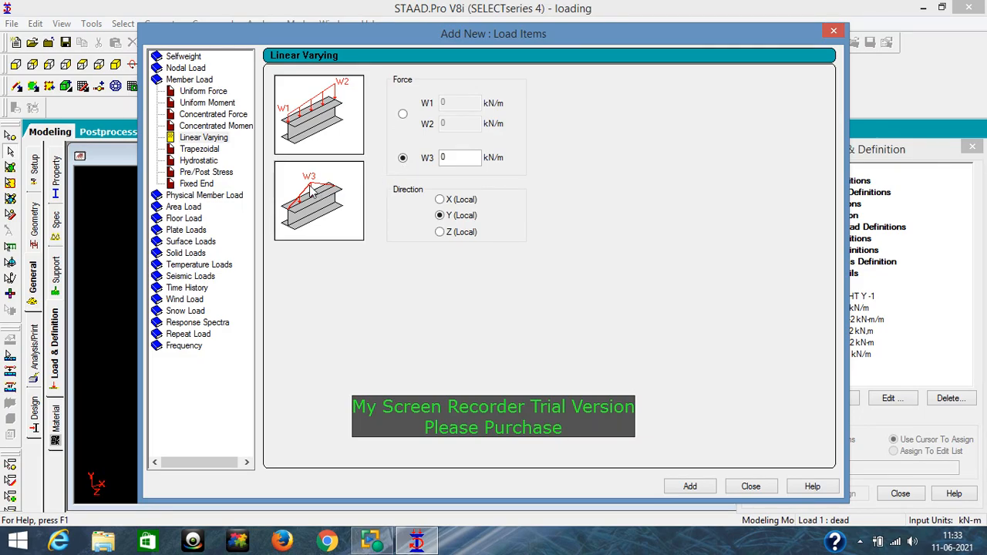
double_click(445, 158)
text(-10)
click(691, 485)
click(748, 486)
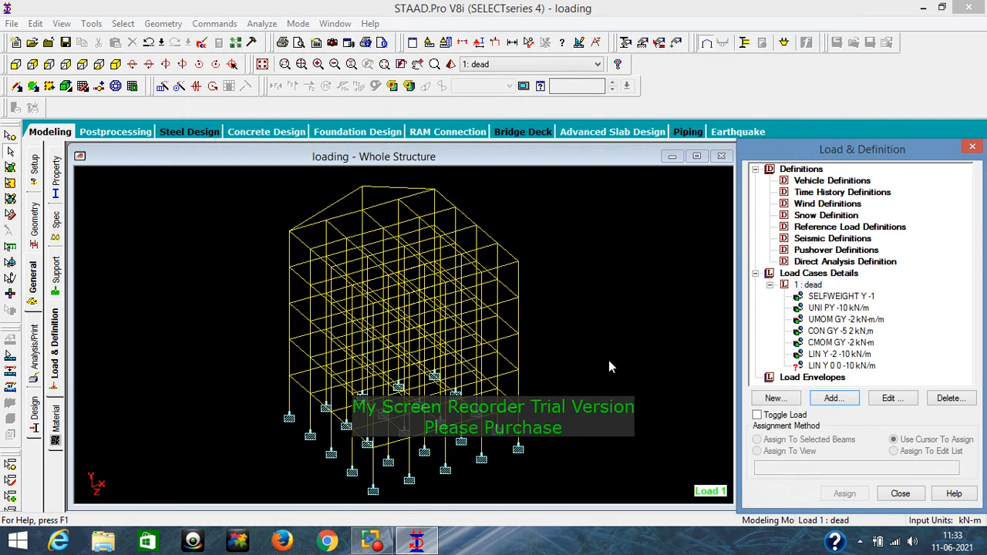
Assign the W3 linear varying load to the third top-storey edge beam, beside the concentrated force, using assignment to selected beams.
click(490, 244)
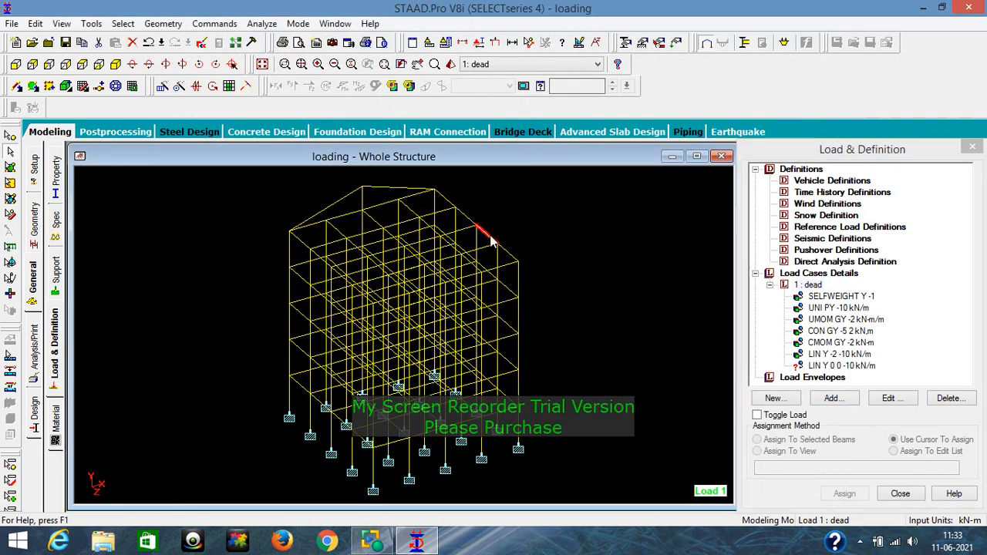
click(817, 367)
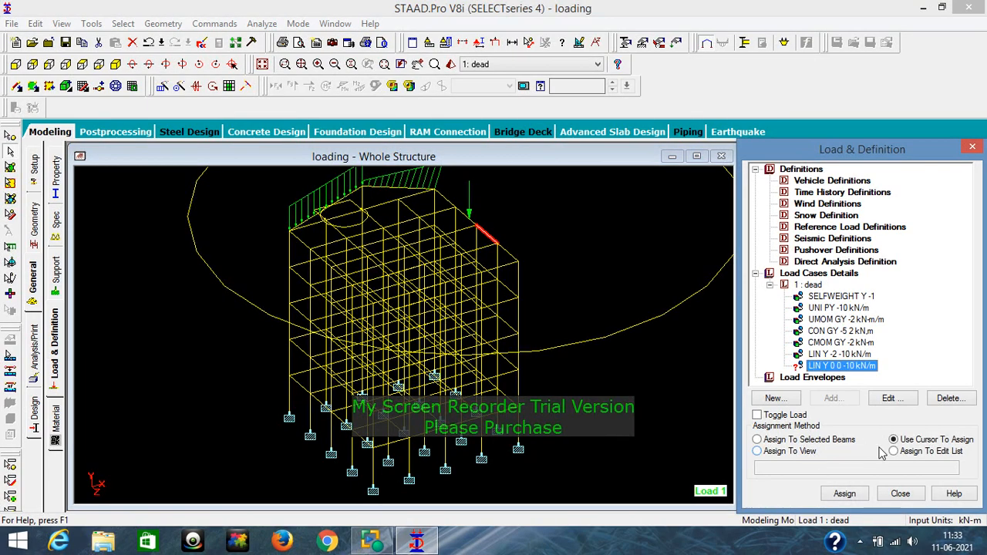
click(842, 445)
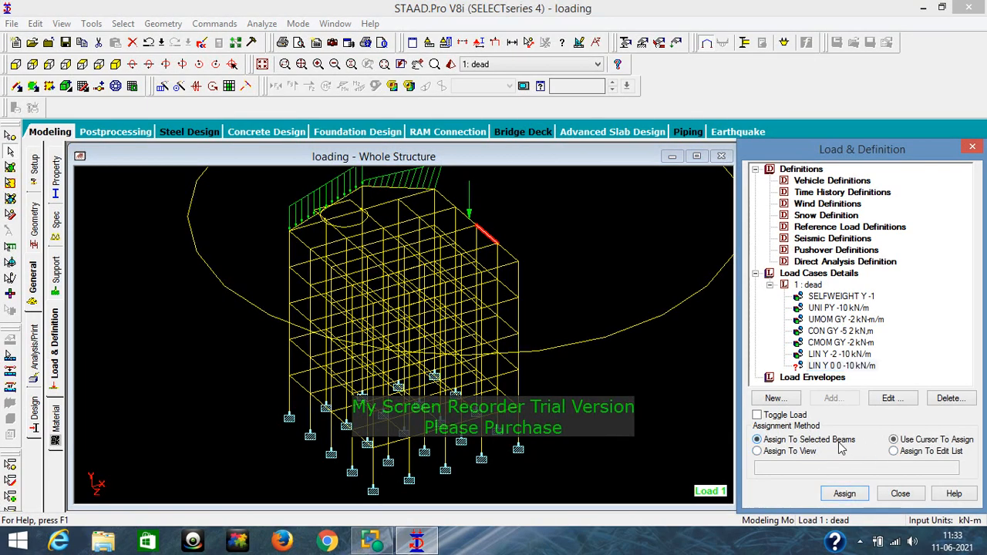
click(845, 498)
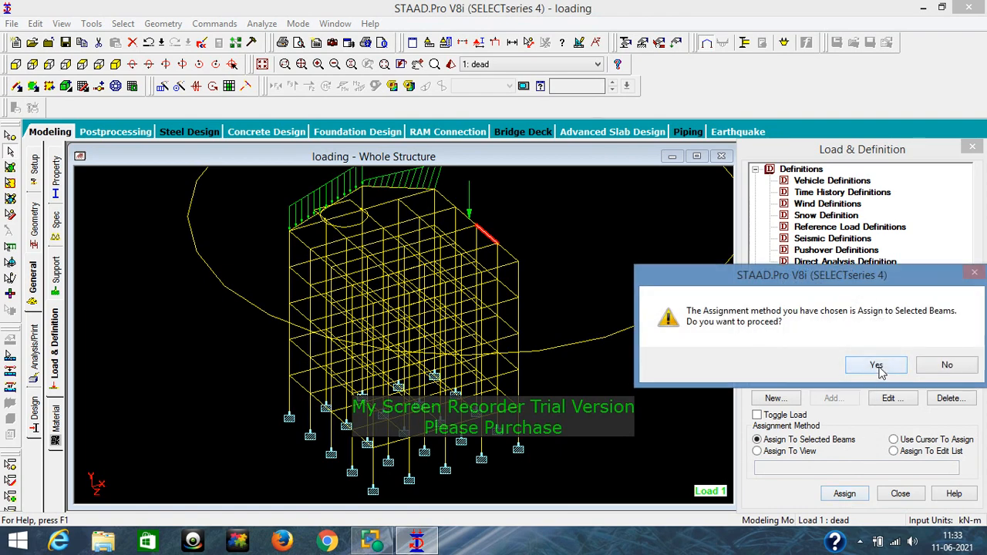
click(821, 363)
click(606, 267)
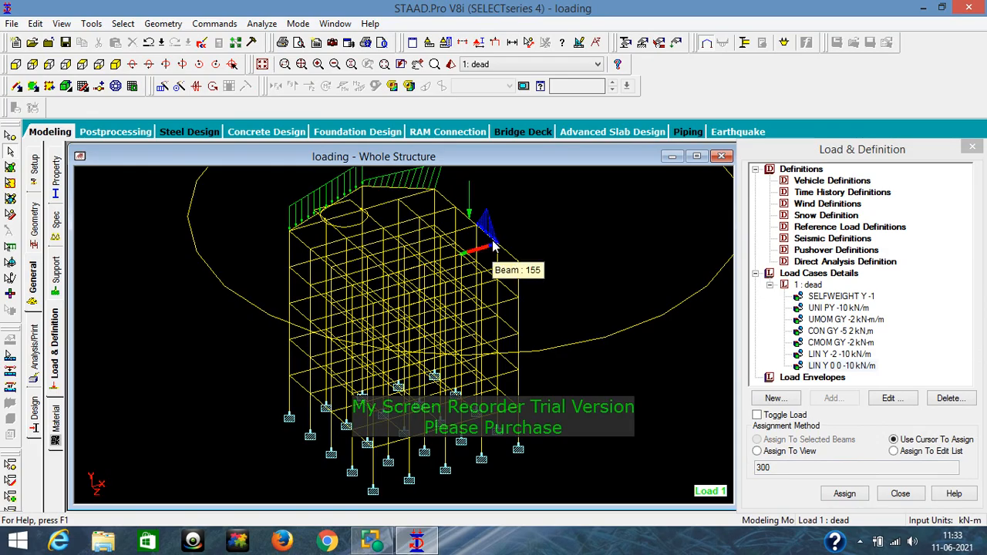
Add a trapezoidal GY member load to the dead case with W1 -2 kN/m, W2 -10 kN/m, d1 2 m and d2 4 m, declining the auto save.
click(810, 285)
click(833, 399)
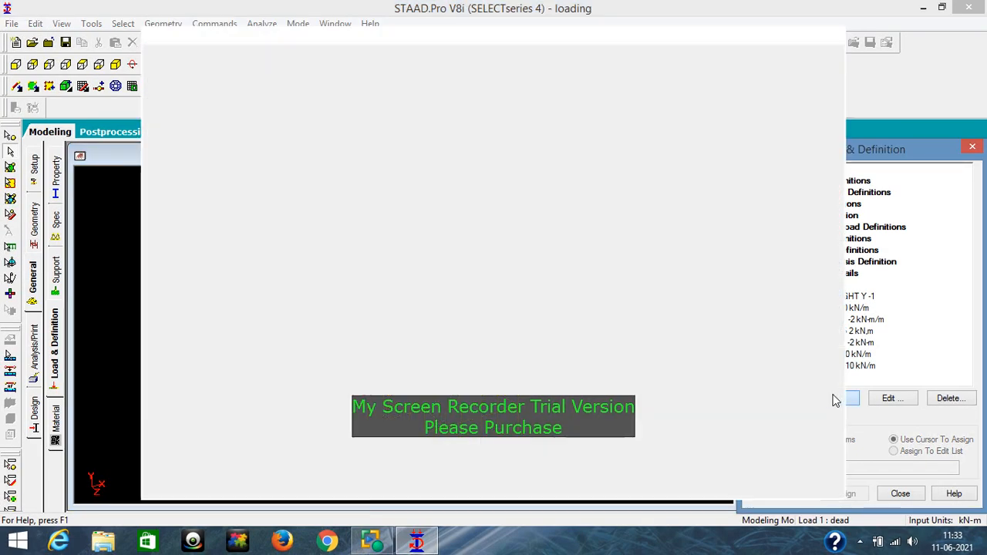
click(205, 93)
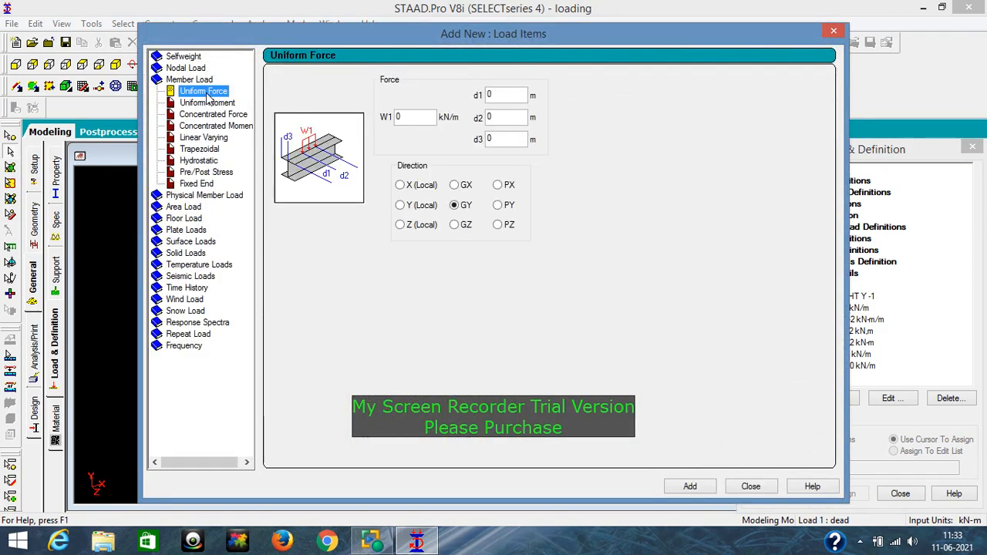
click(206, 138)
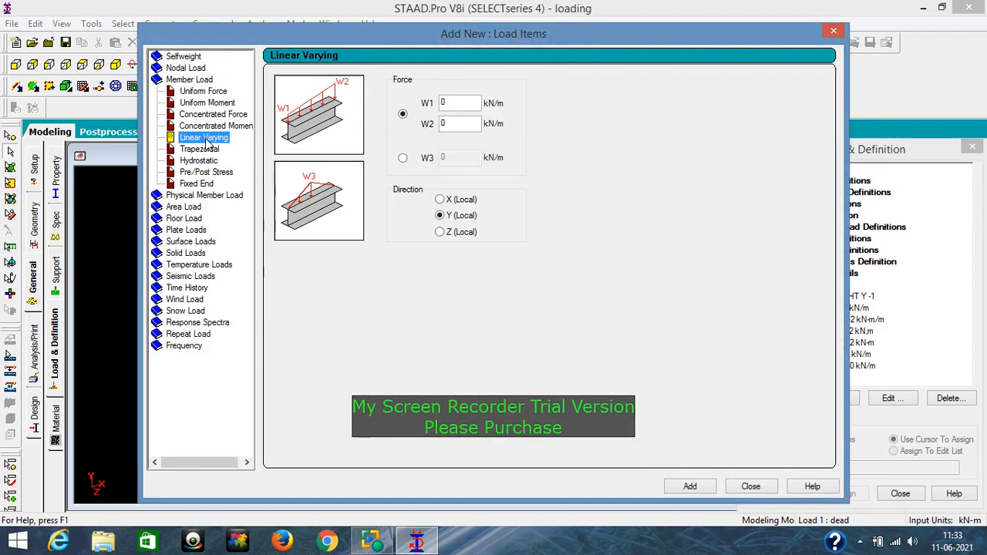
click(202, 151)
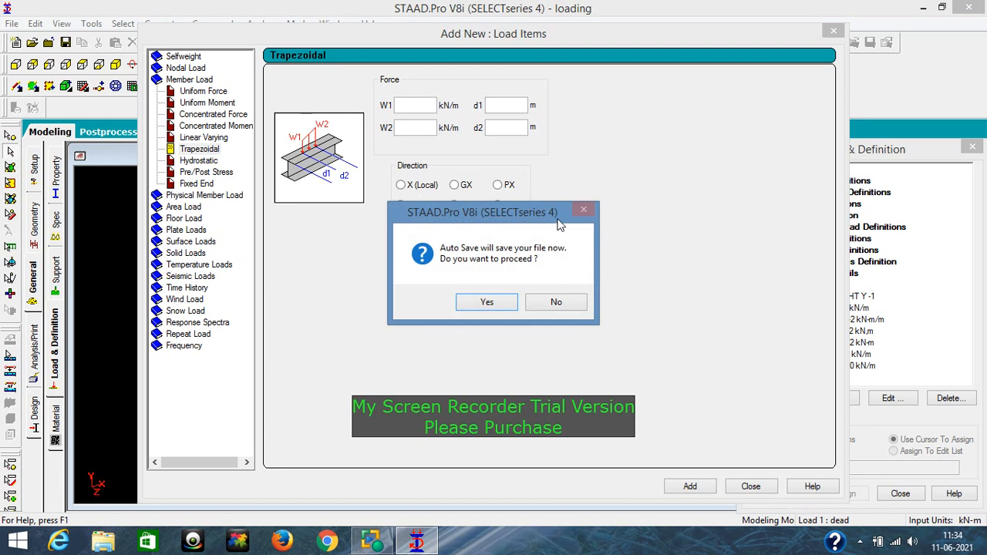
click(555, 303)
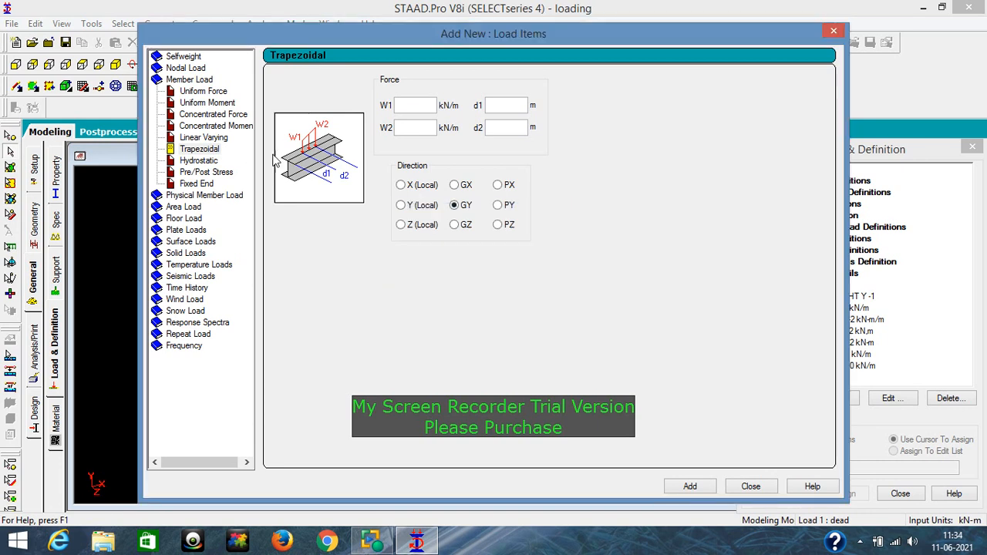
click(221, 141)
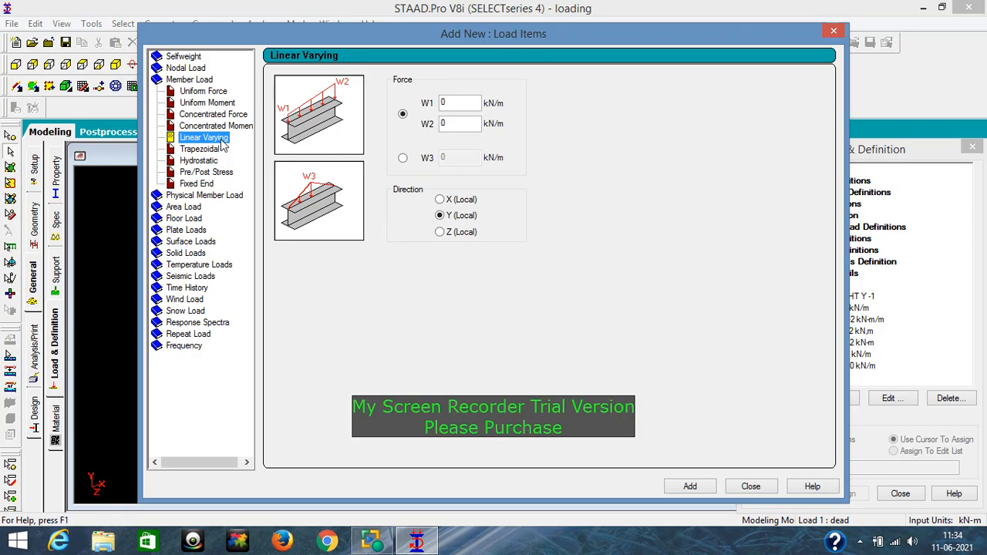
click(215, 151)
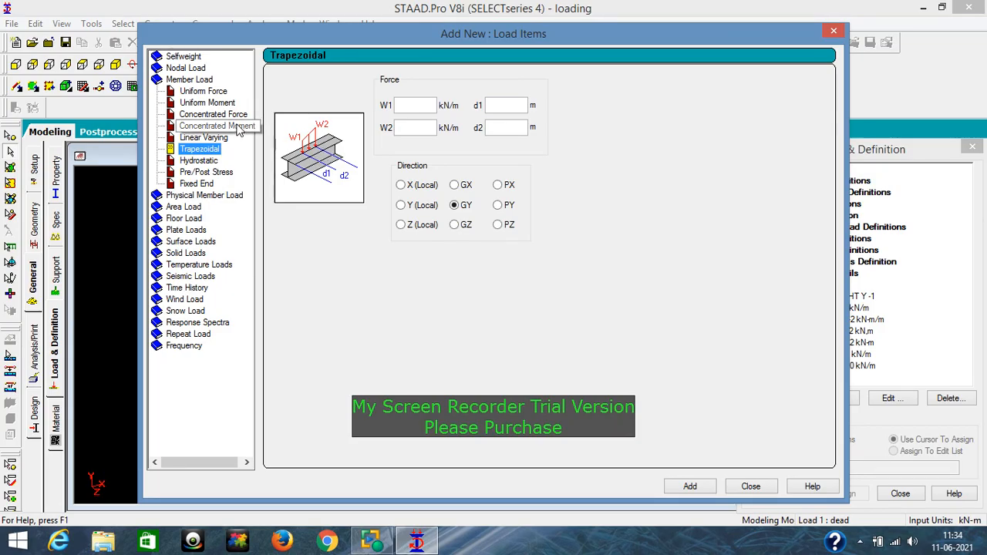
click(410, 103)
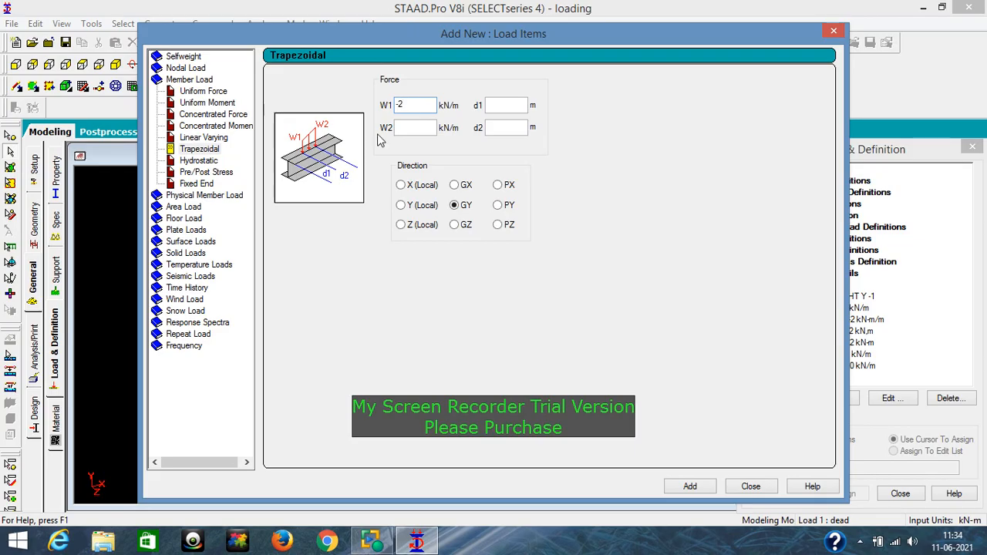
click(412, 125)
text(-10)
click(510, 104)
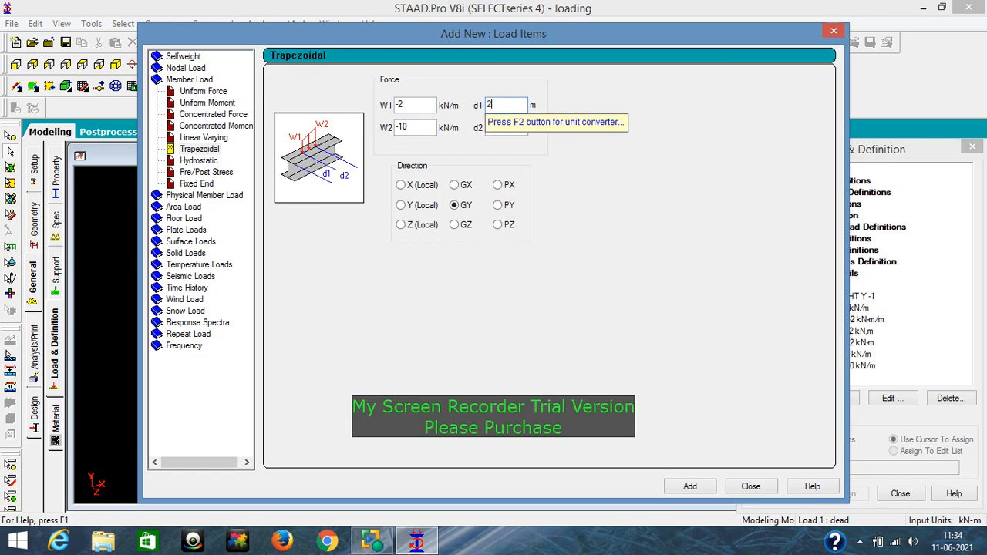
text(2)
click(495, 129)
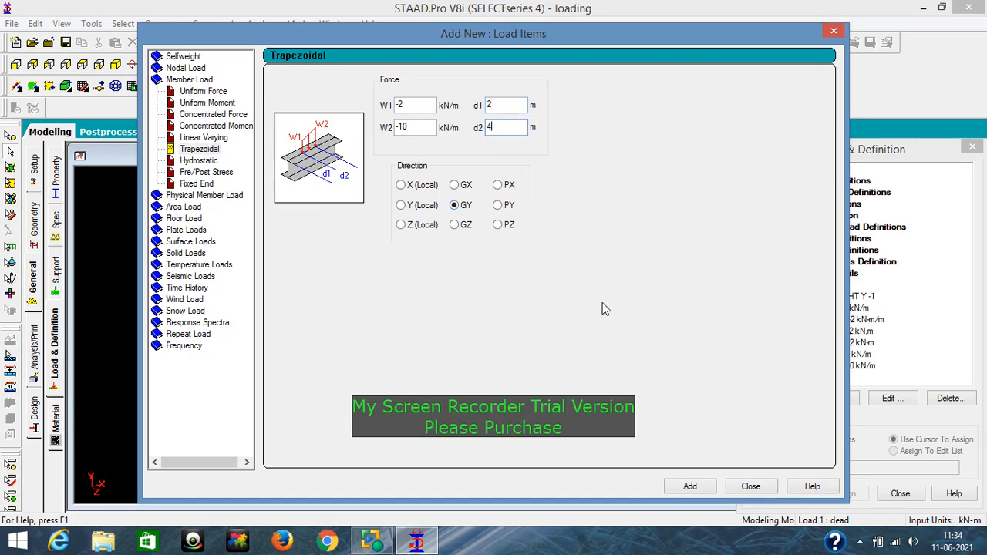
click(690, 486)
click(752, 487)
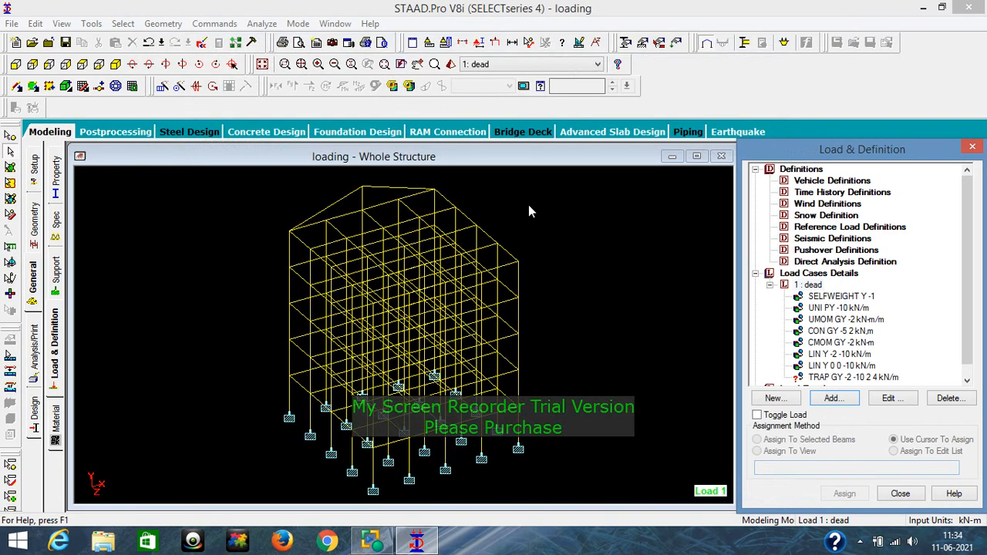
Assign the trapezoidal load to the last top-storey edge beam at the frame corner, using assignment to selected beams.
click(509, 254)
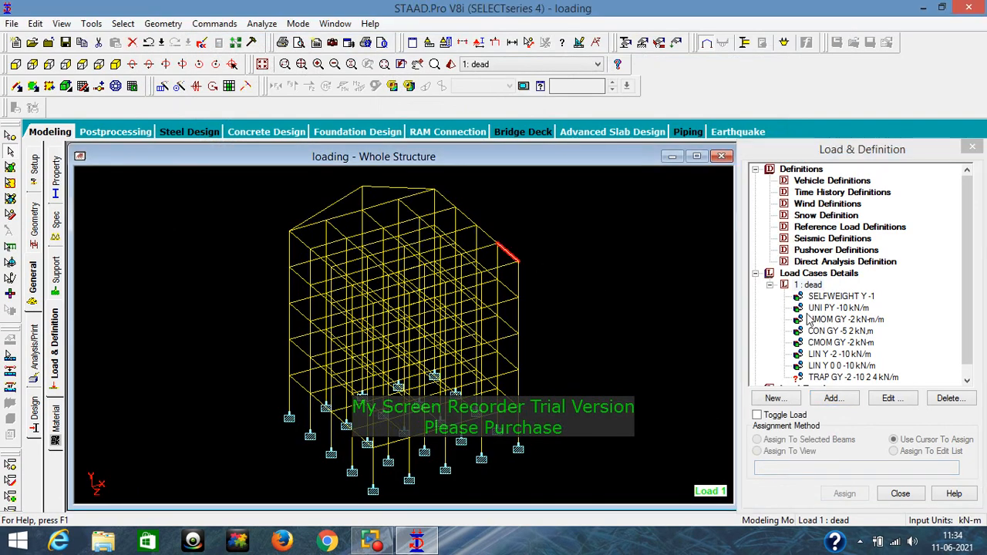
click(834, 377)
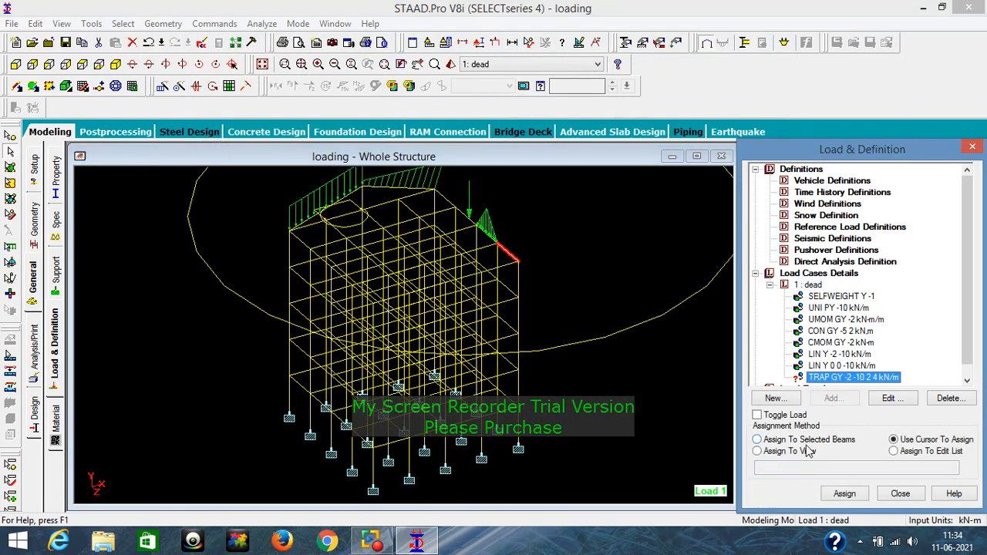
click(843, 494)
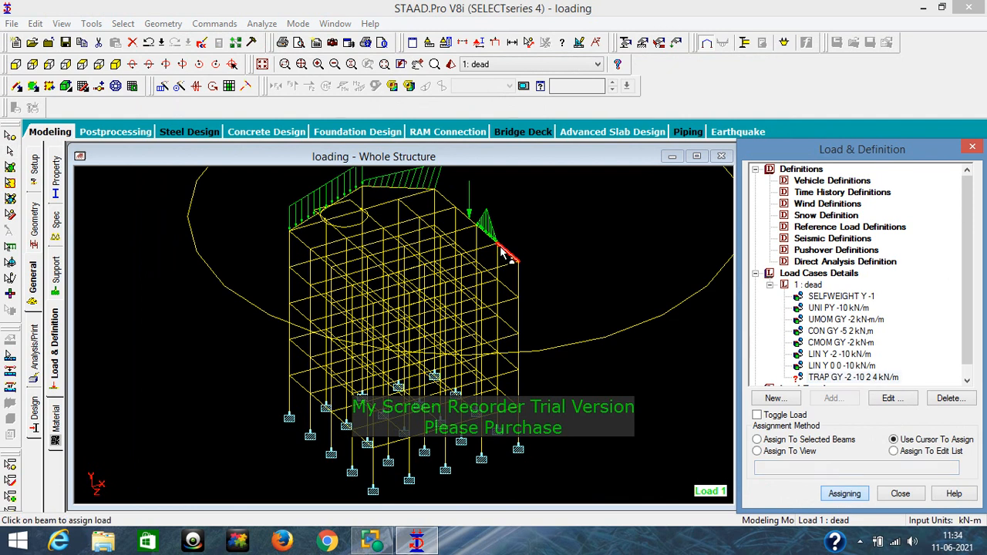
click(818, 446)
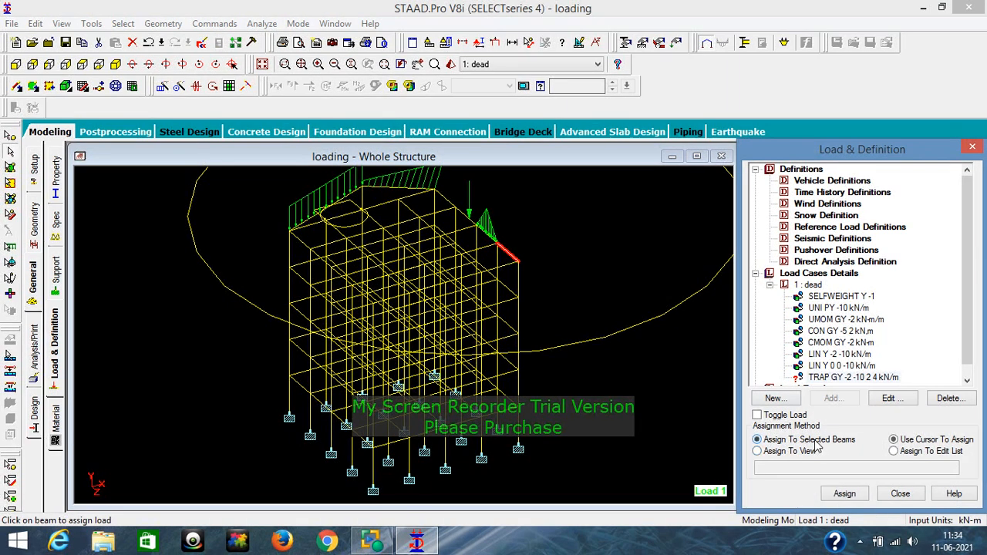
click(844, 493)
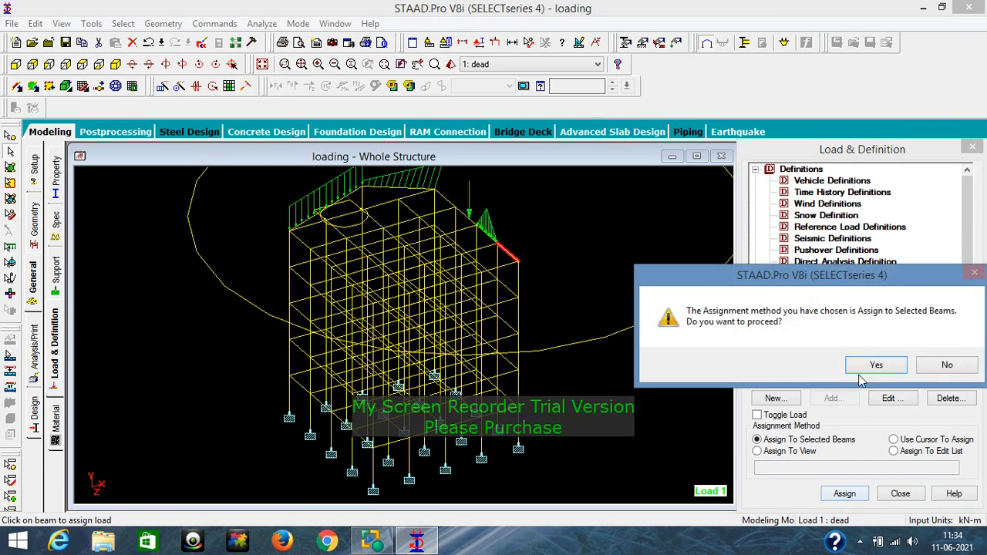
click(871, 363)
scroll(547, 266, up, 4)
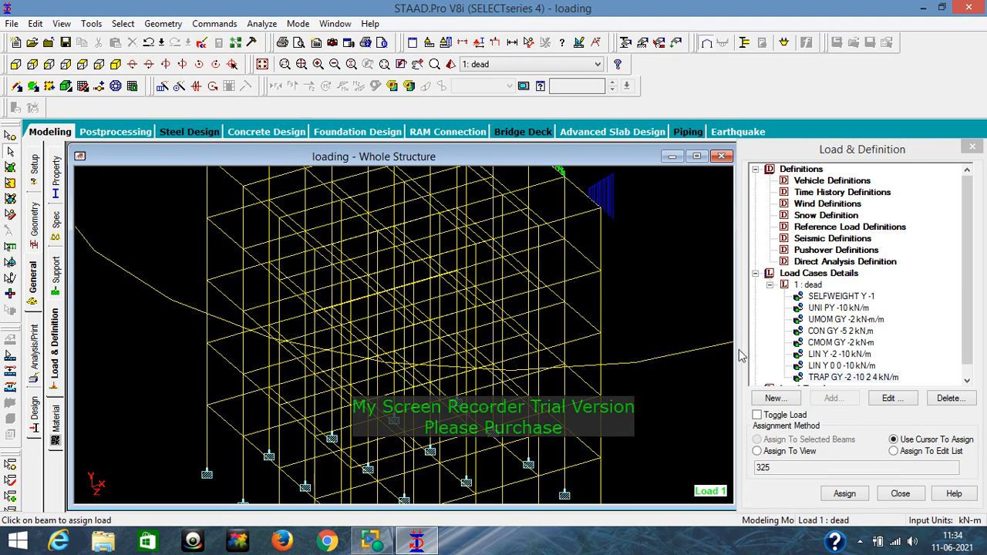
Edit the trapezoidal load, setting d1 to 4 m and d2 to 2 m.
click(826, 378)
click(889, 399)
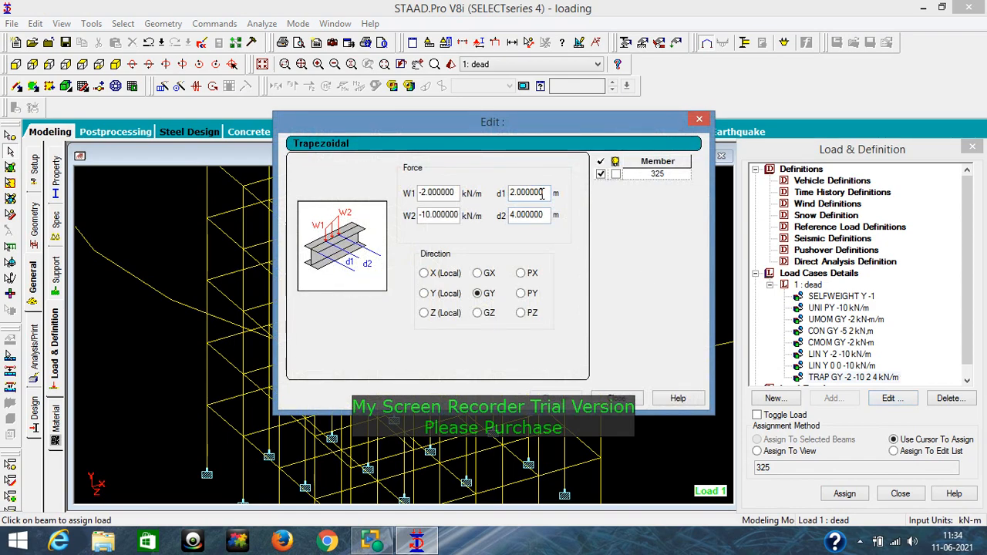
drag(547, 193, 453, 192)
text(4)
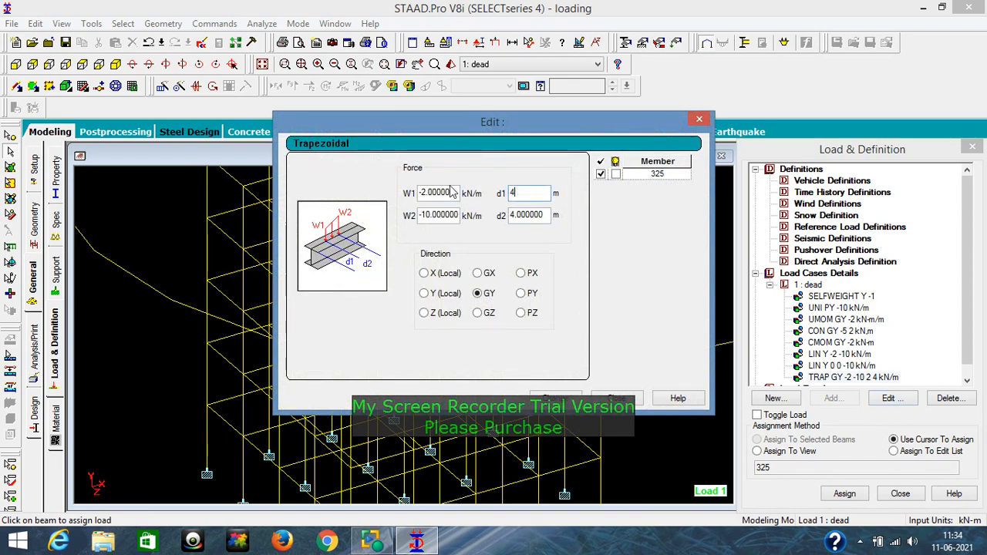
drag(547, 215, 455, 216)
text(2)
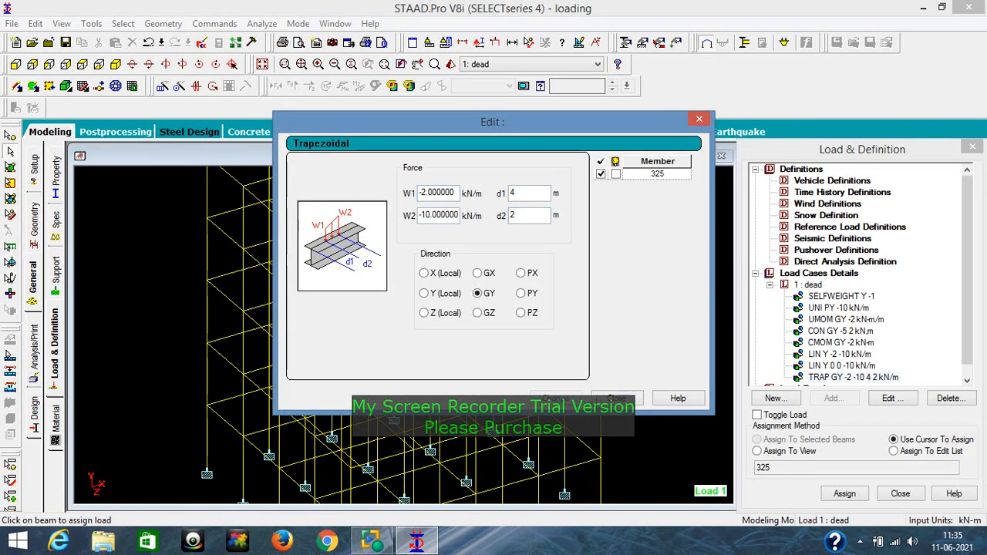
click(614, 400)
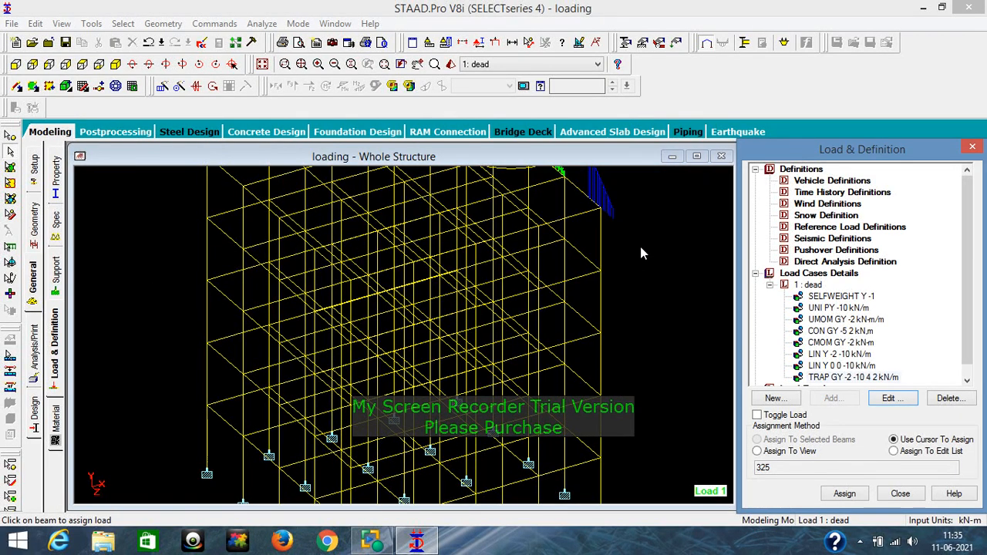
click(889, 398)
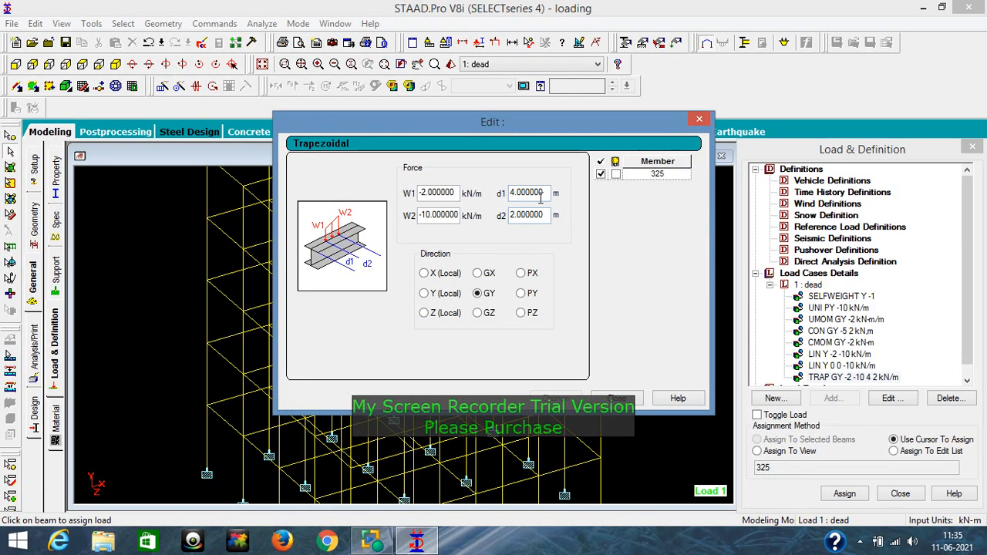
drag(547, 193, 511, 194)
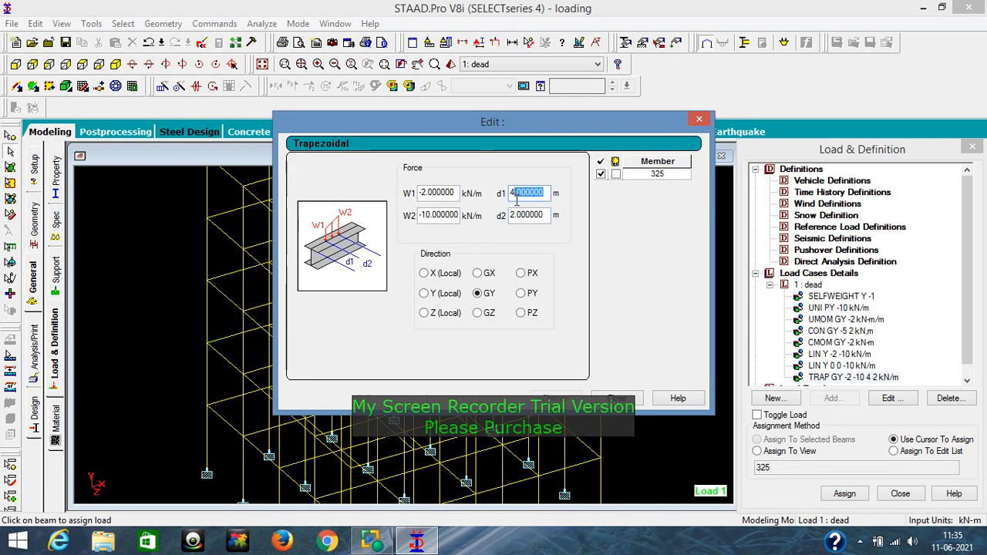
click(698, 119)
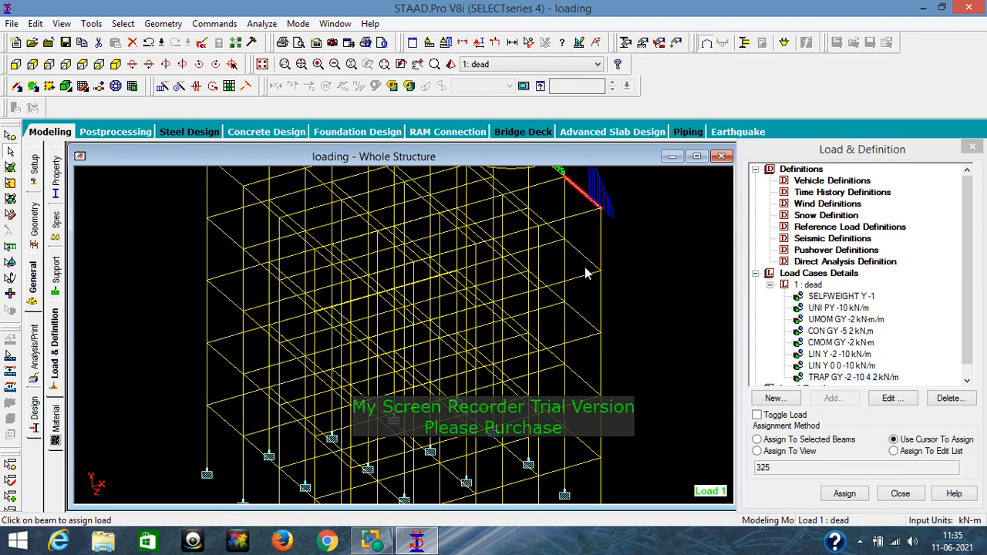
Edit the trapezoidal load on the corner edge beam, setting d1 to 1 m, and clear the beam selection.
click(888, 399)
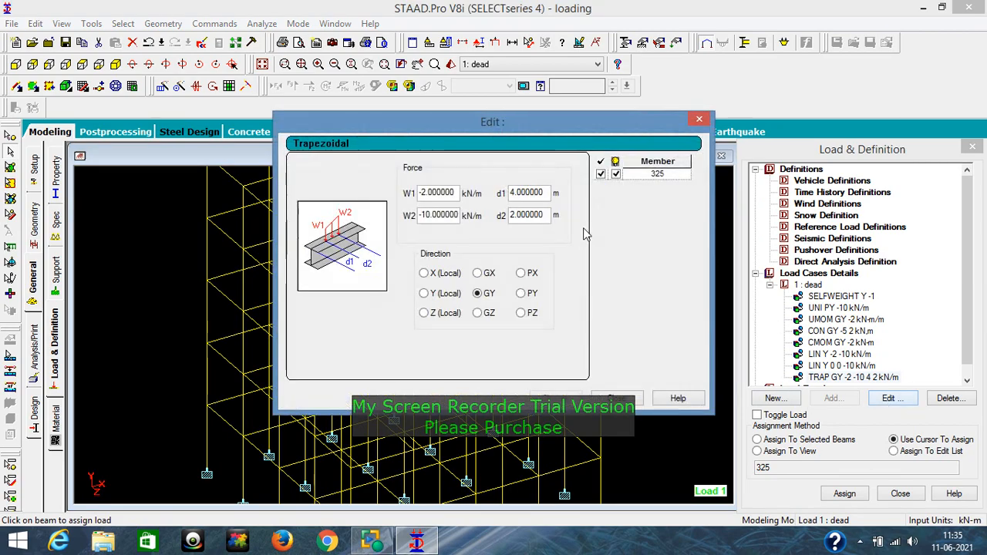
click(542, 193)
double_click(543, 193)
text(1)
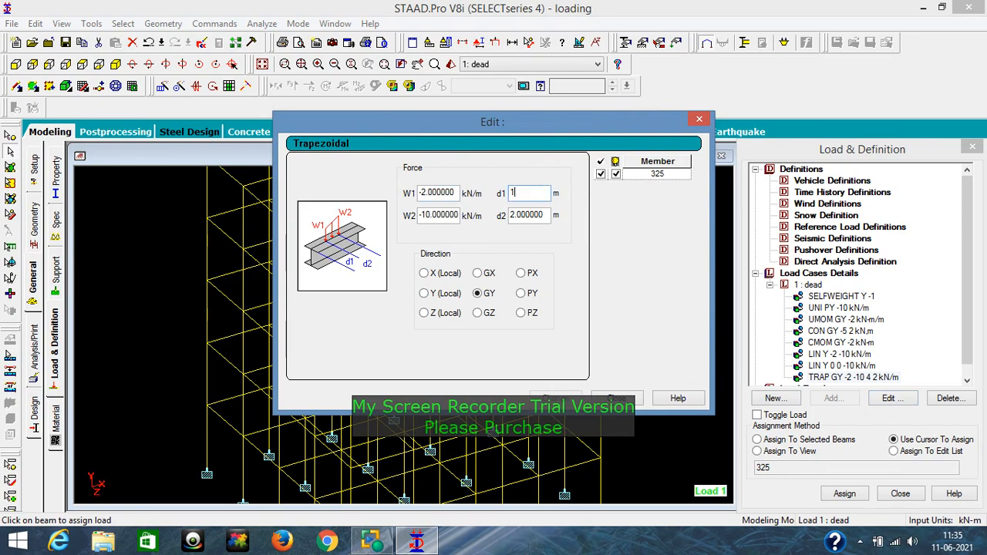
click(557, 398)
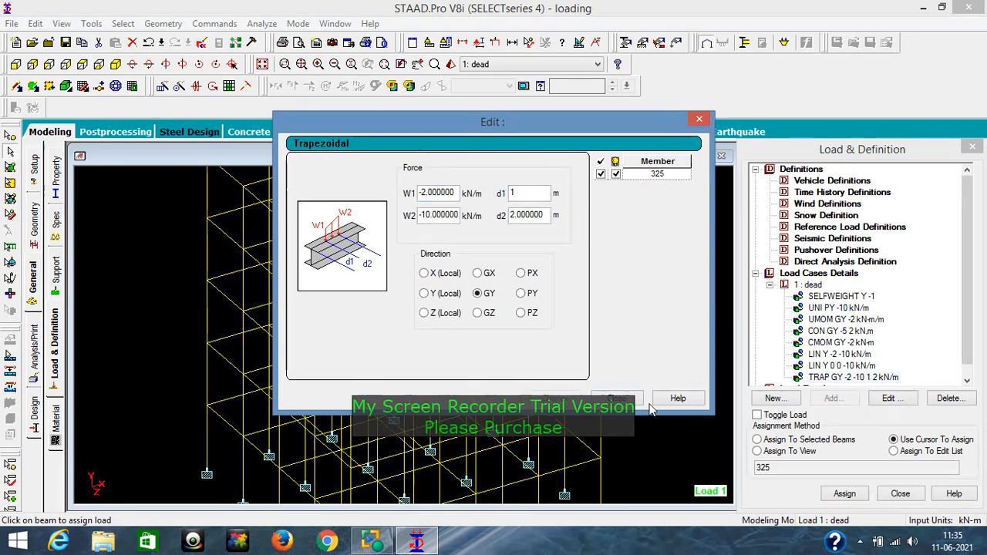
click(626, 401)
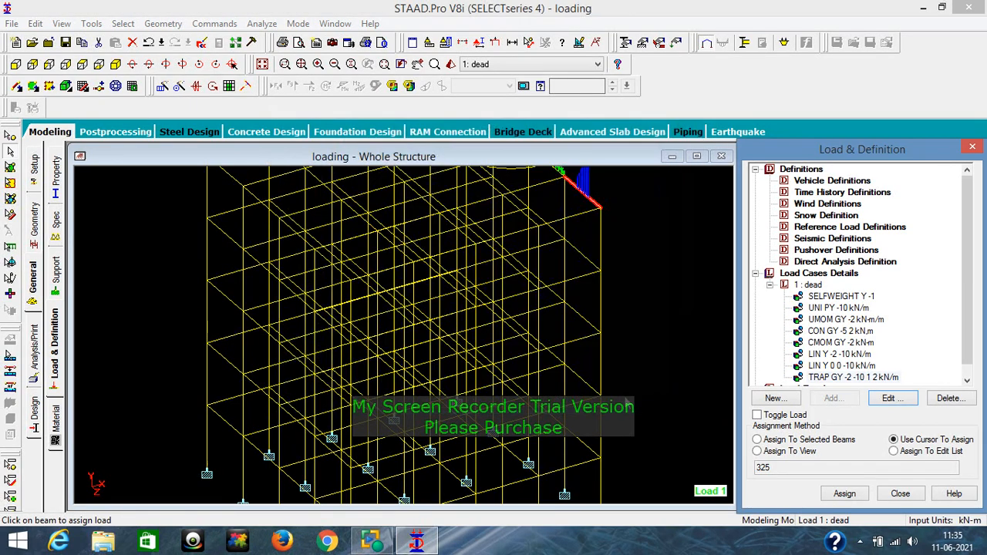
click(615, 281)
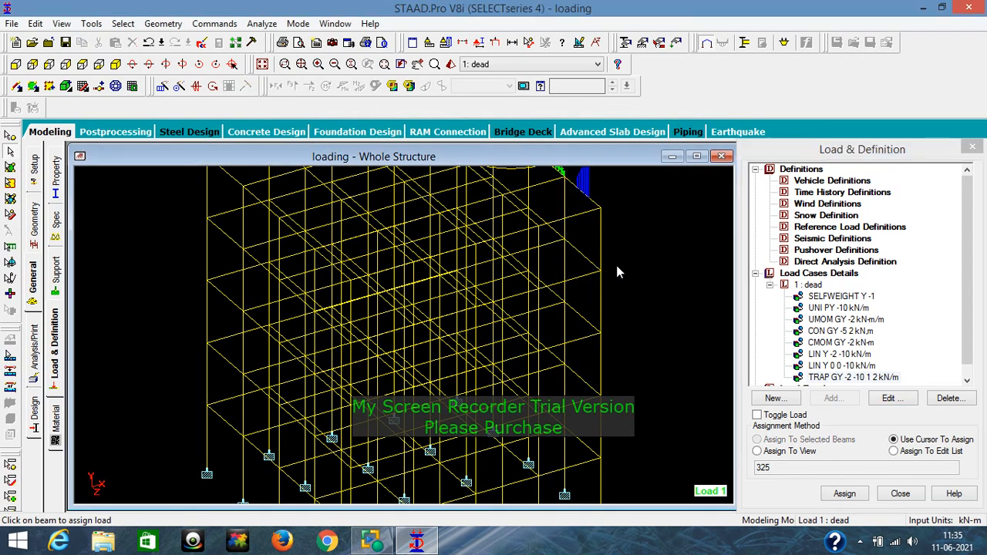
Start a new hydrostatic member load in the dead load case.
click(810, 284)
click(832, 399)
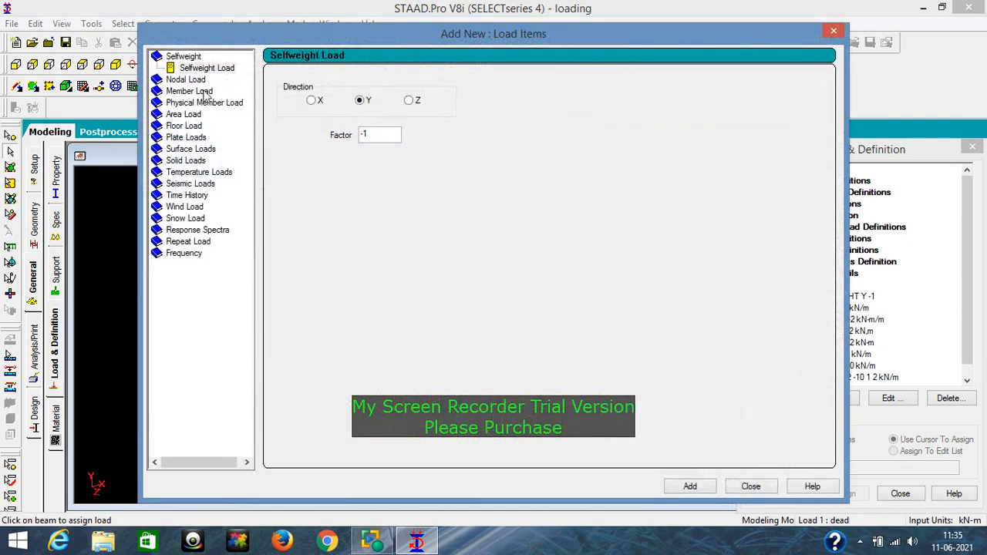
click(207, 93)
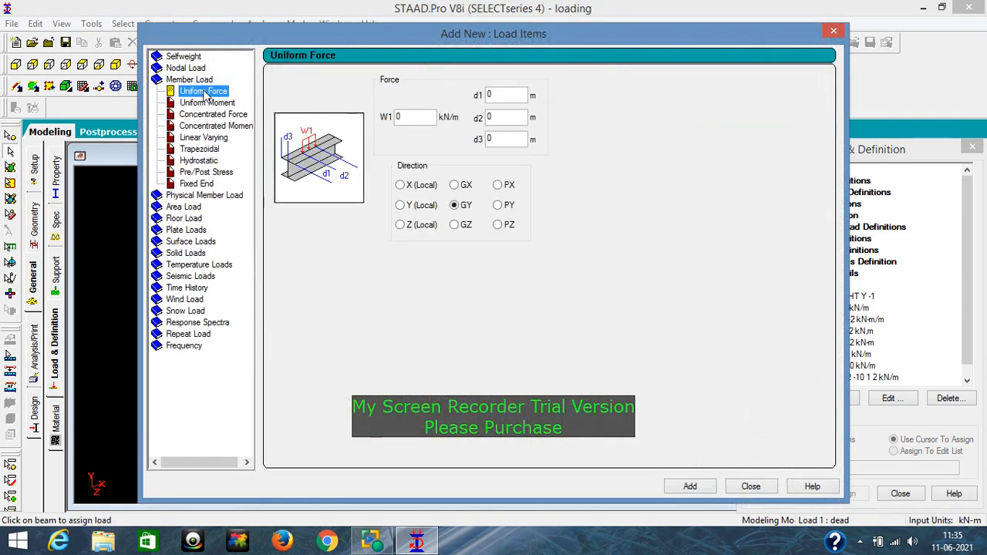
click(205, 150)
click(205, 162)
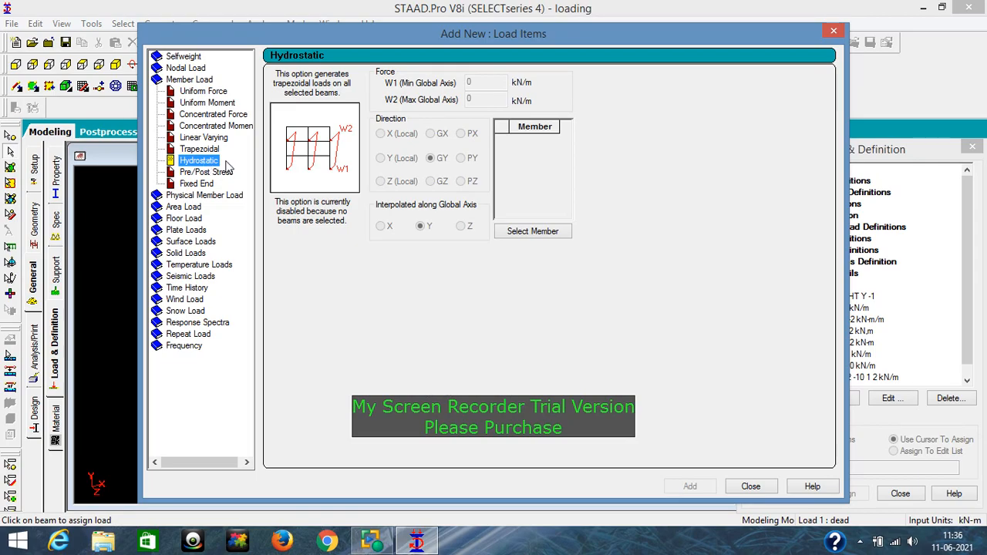
Select the five stacked corner column members 205, 210, 215, 220 and 225 for the hydrostatic load.
click(529, 235)
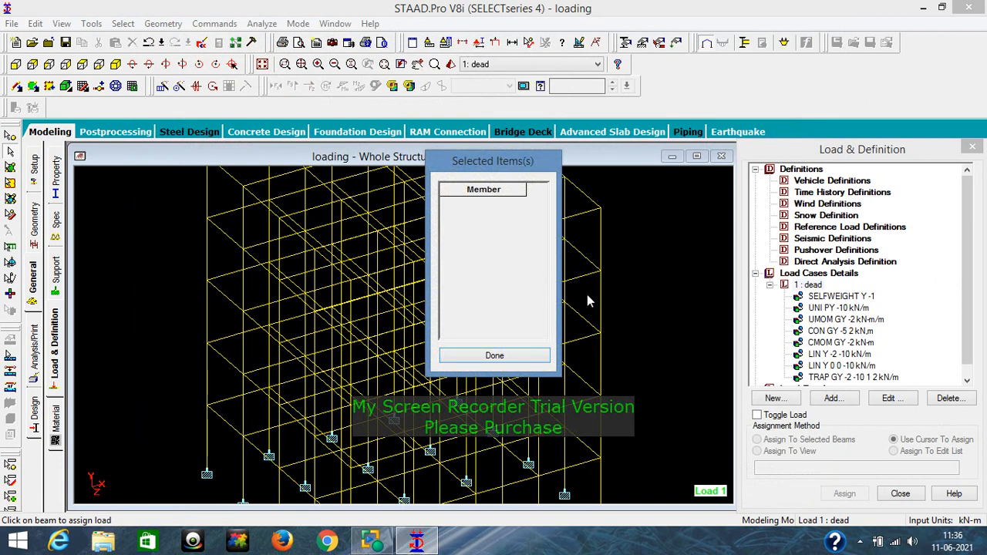
click(601, 241)
click(599, 308)
scroll(599, 246, down, 2)
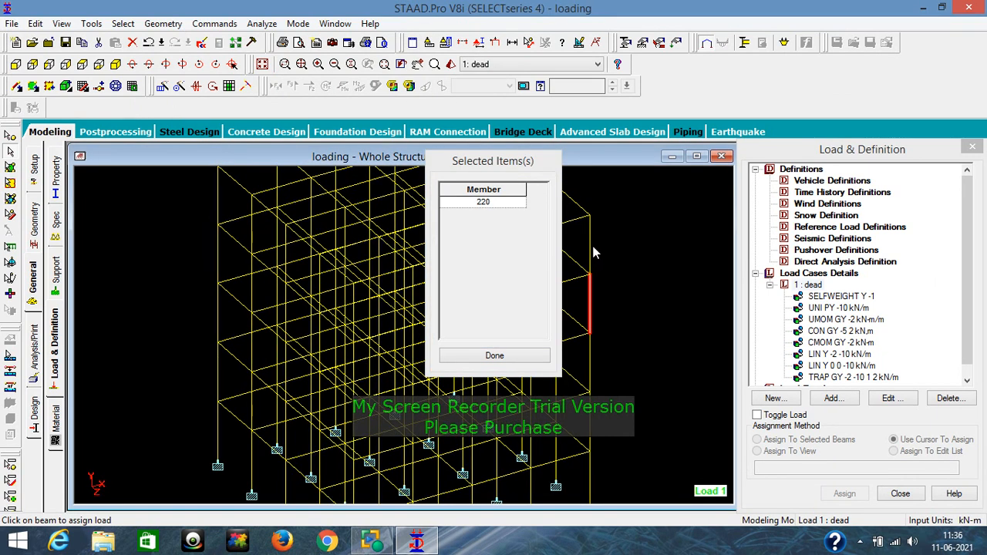
ctrl+click(598, 266)
ctrl+click(592, 360)
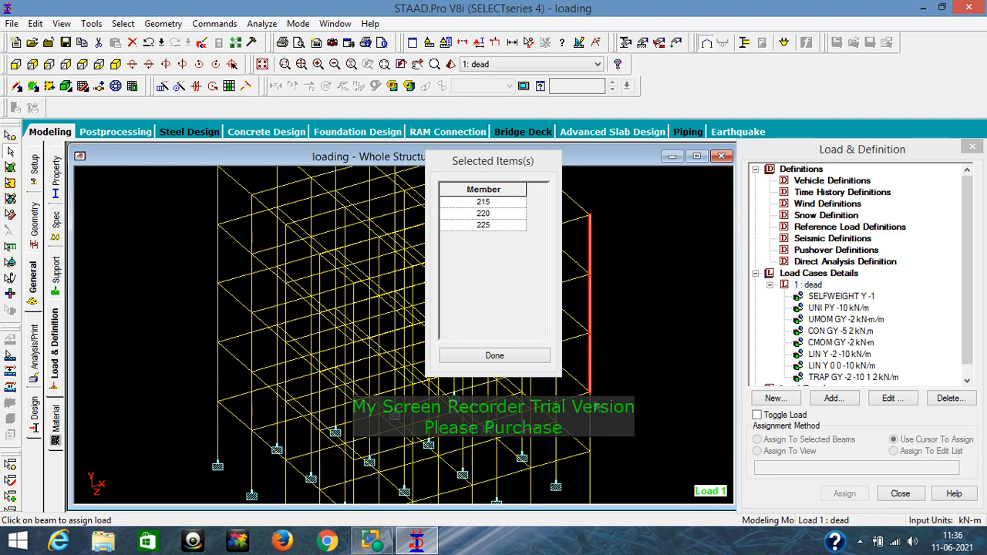
ctrl+click(595, 412)
ctrl+click(594, 476)
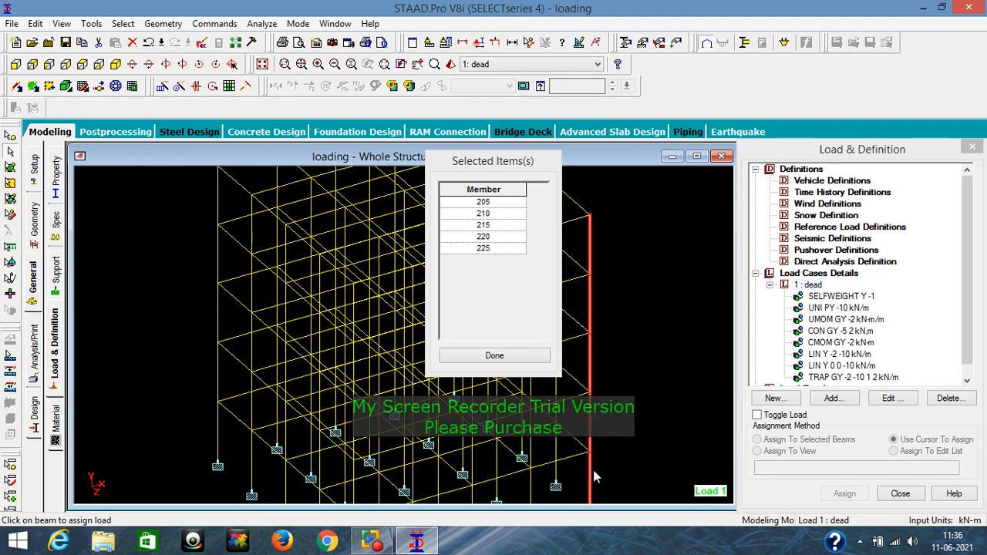
click(513, 357)
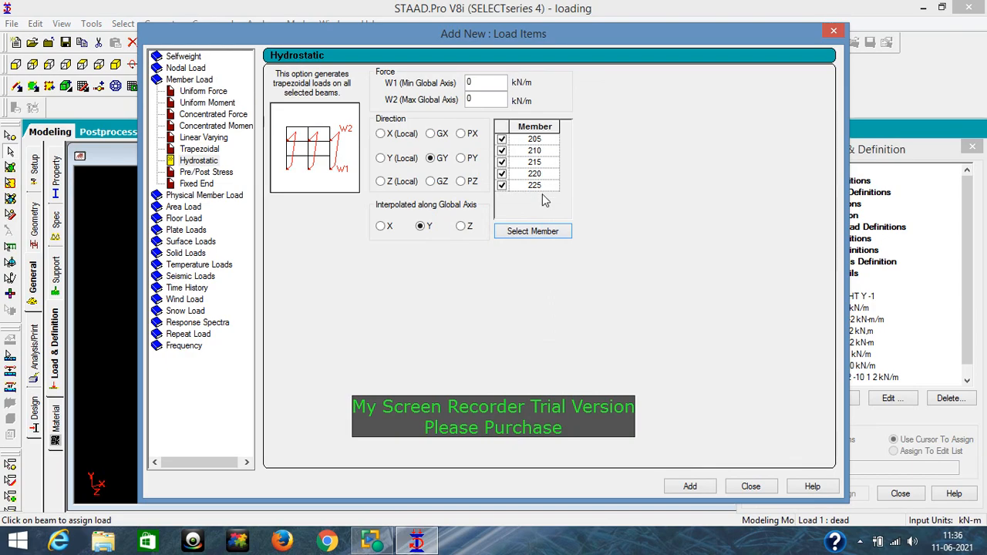
Add the hydrostatic load with W1 2 kN/m, W2 6 kN/m and direction GY, interpolated along global Y.
drag(500, 82, 413, 84)
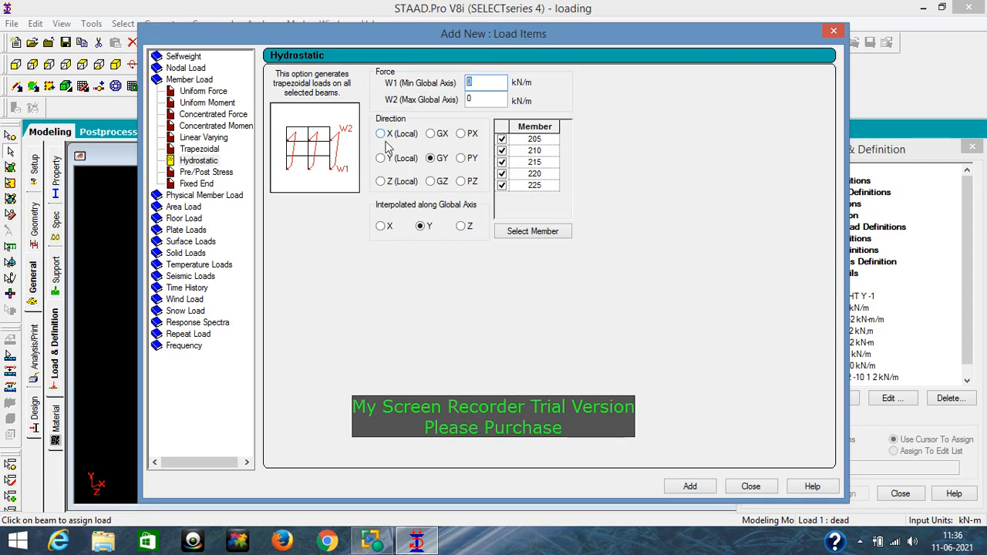
click(433, 190)
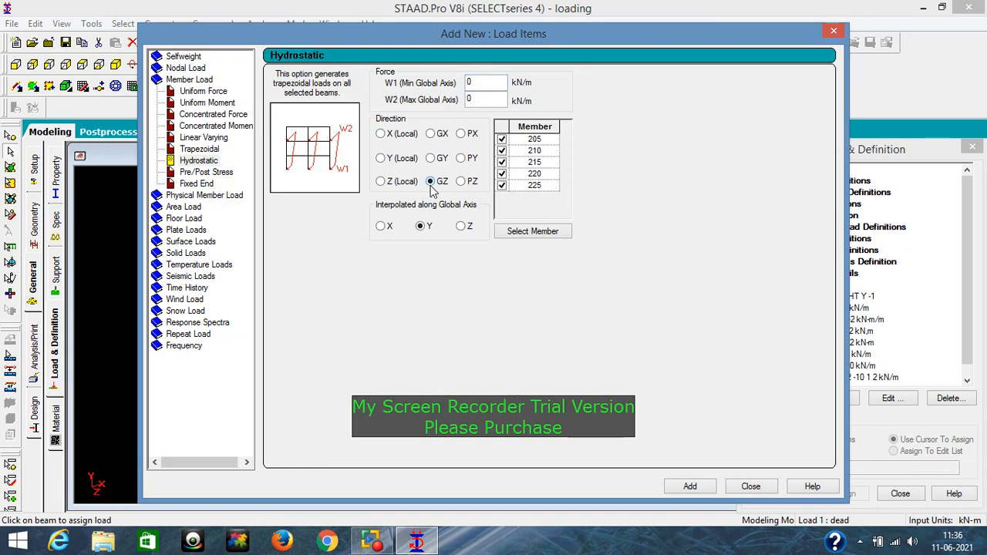
click(434, 135)
click(486, 84)
double_click(486, 98)
text(6)
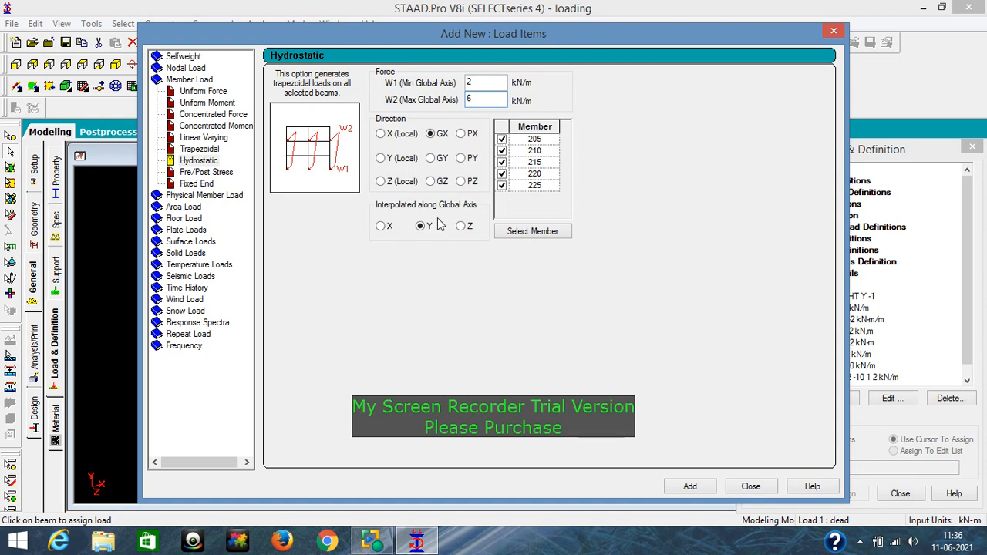
click(433, 159)
click(688, 487)
click(750, 487)
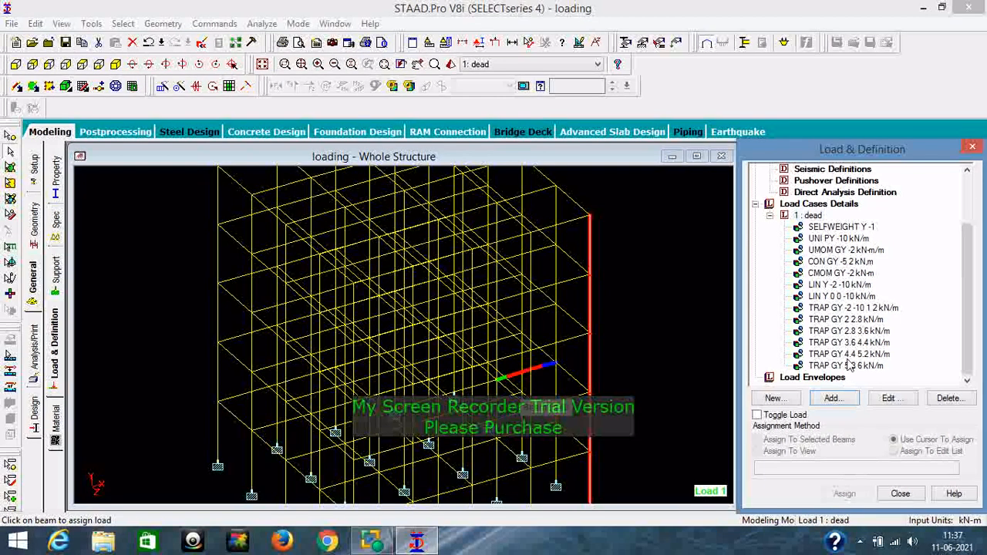
Change the direction of the 2 to 2.8 kN/m trapezoidal load on the lowest corner column to GX.
click(835, 322)
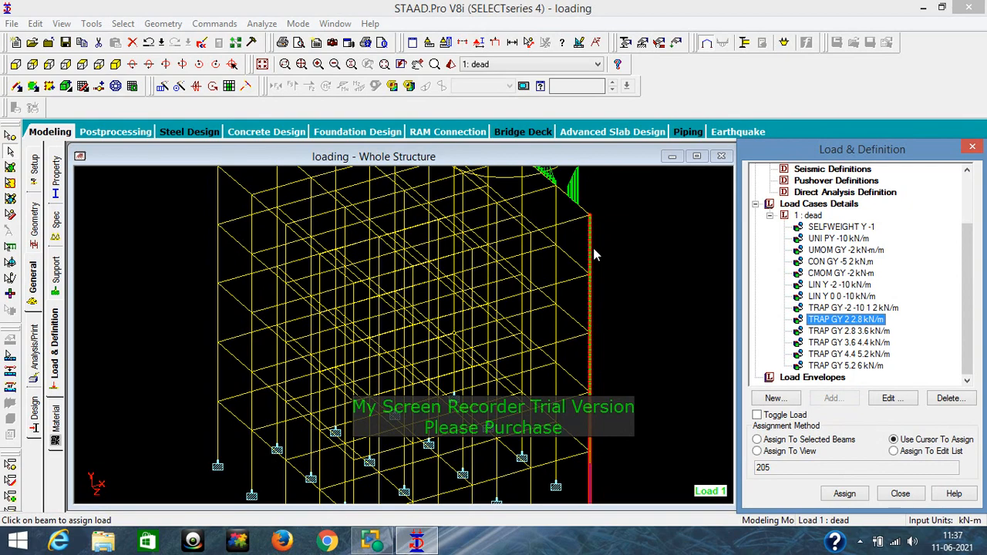
click(891, 399)
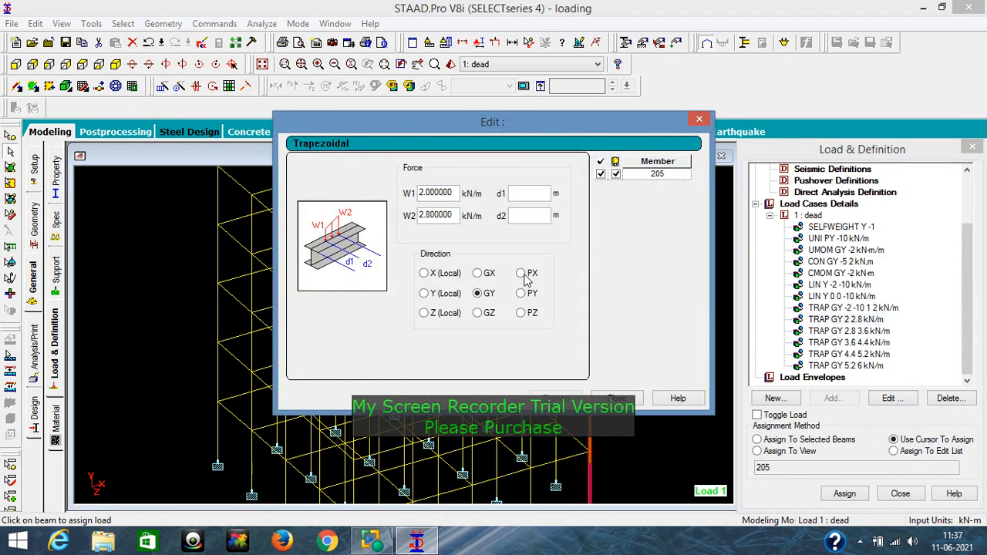
click(478, 273)
click(556, 396)
click(617, 398)
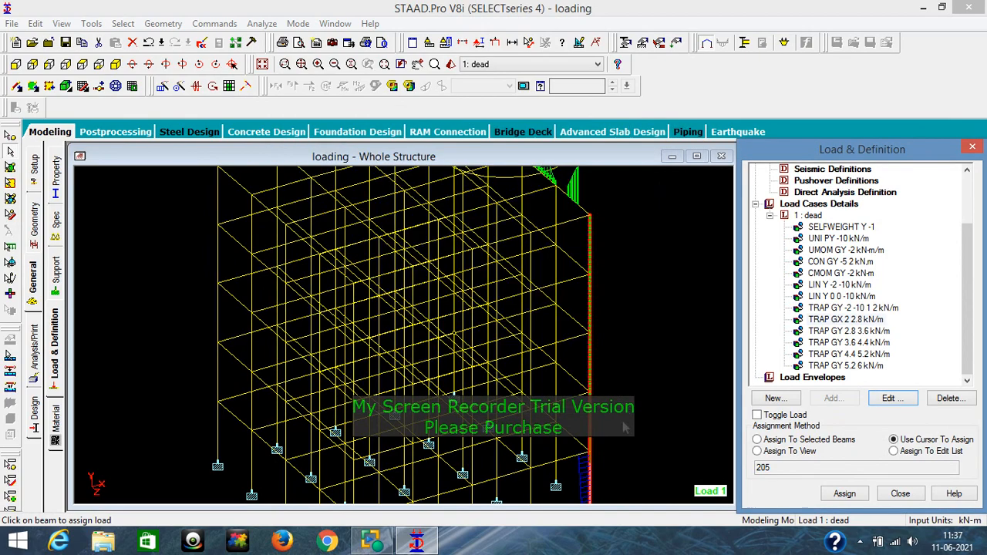
click(623, 364)
scroll(626, 347, down, 4)
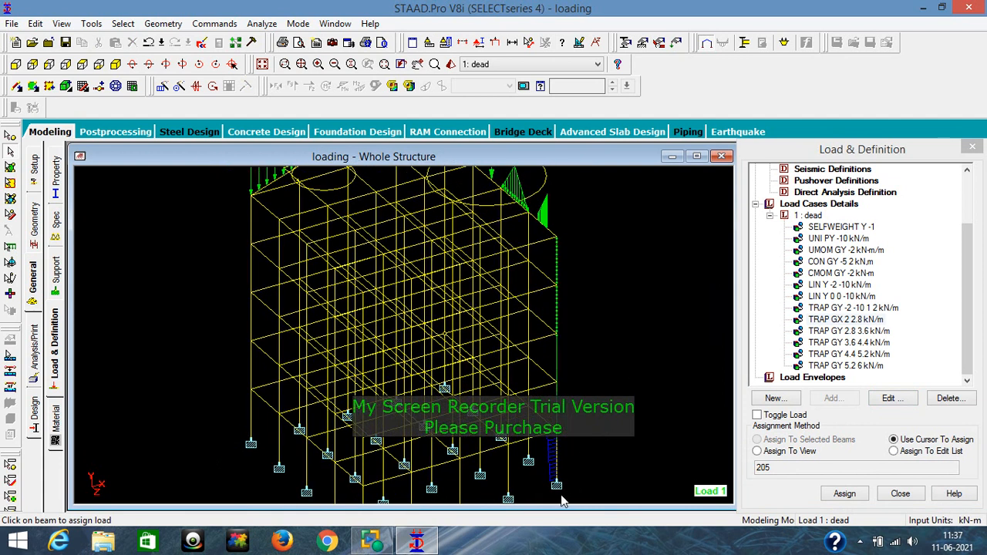
scroll(578, 455, up, 1)
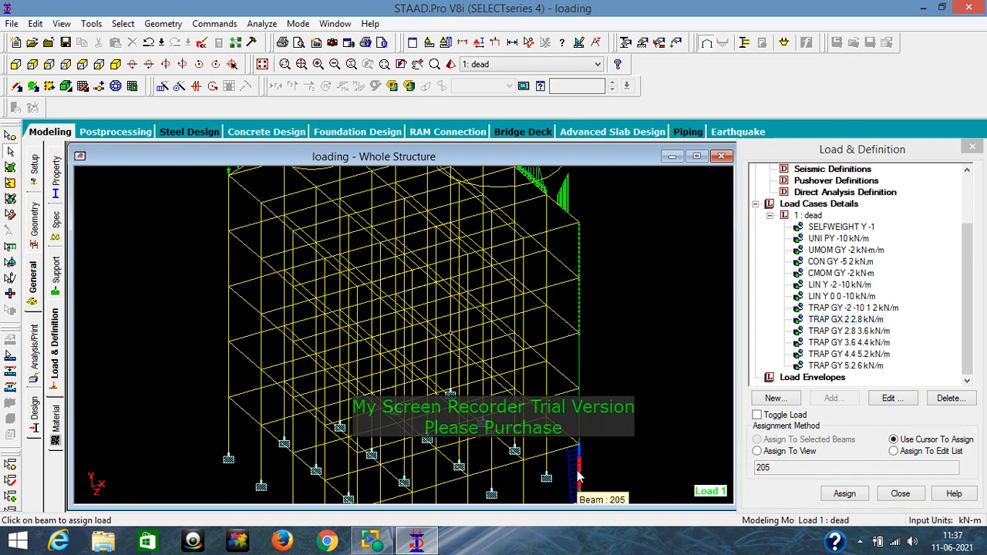
Examine where the linear and trapezoidal loads of the dead case act on the frame, comparing the edge beam load with the GX column load.
click(835, 330)
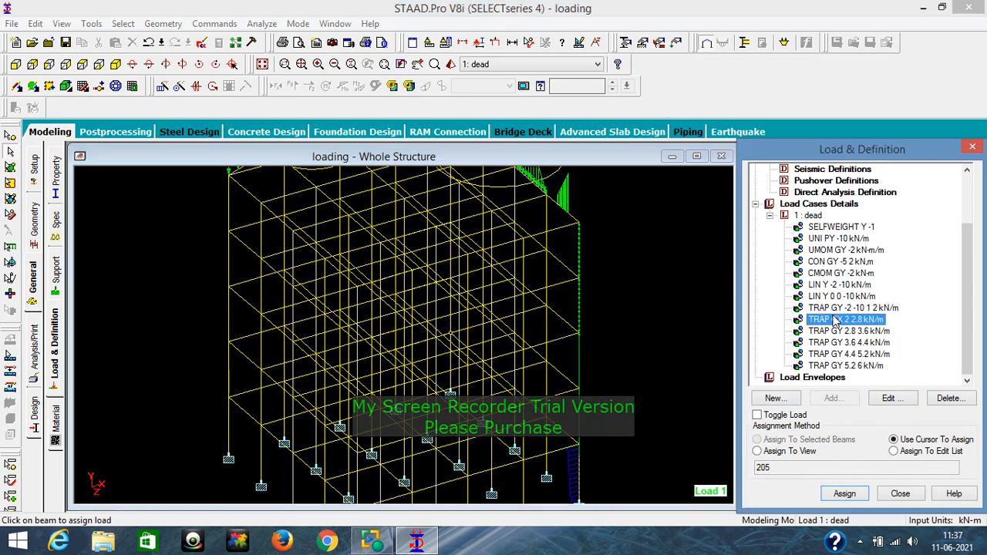
click(836, 354)
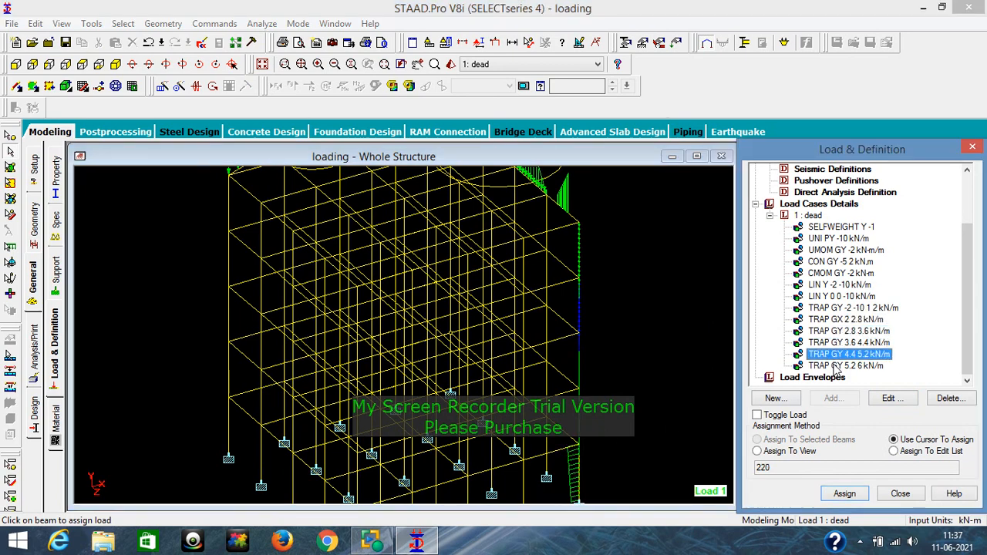
click(830, 309)
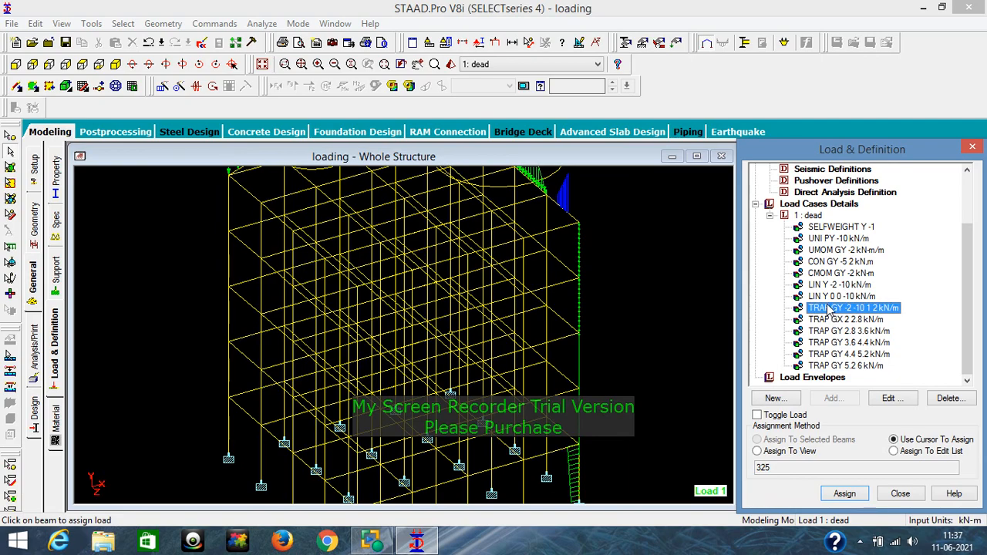
click(829, 285)
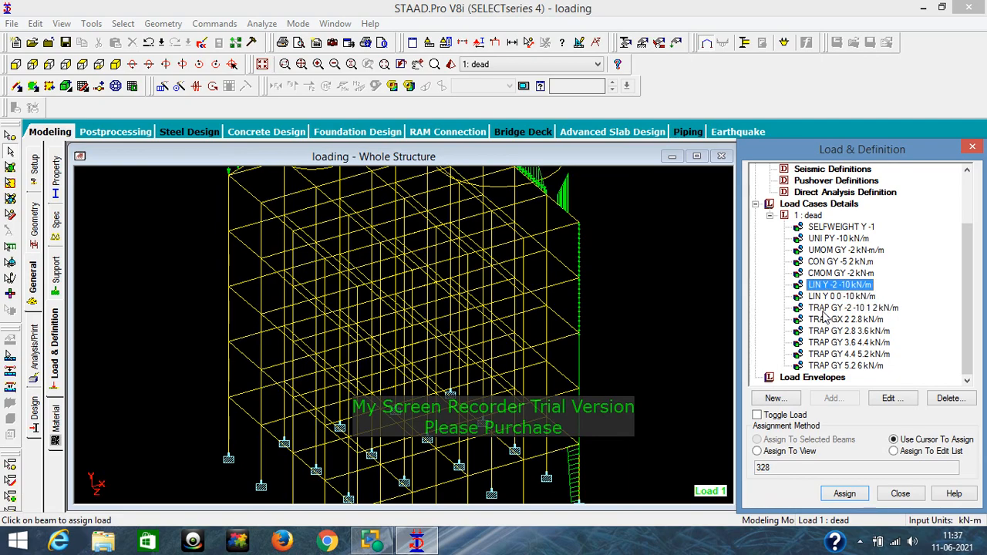
click(823, 309)
click(821, 320)
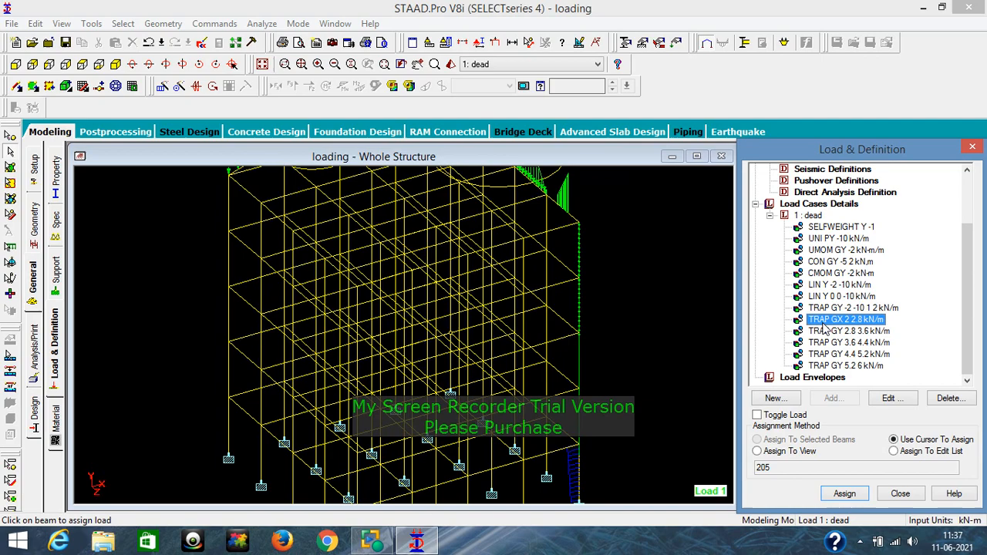
click(823, 309)
click(824, 320)
click(824, 309)
click(822, 319)
click(821, 309)
click(822, 319)
click(821, 308)
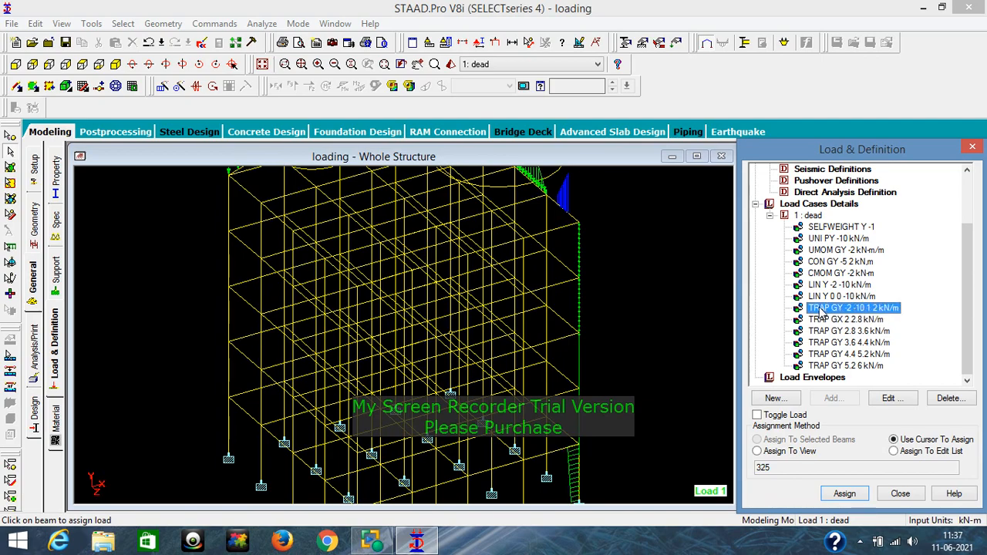
click(822, 320)
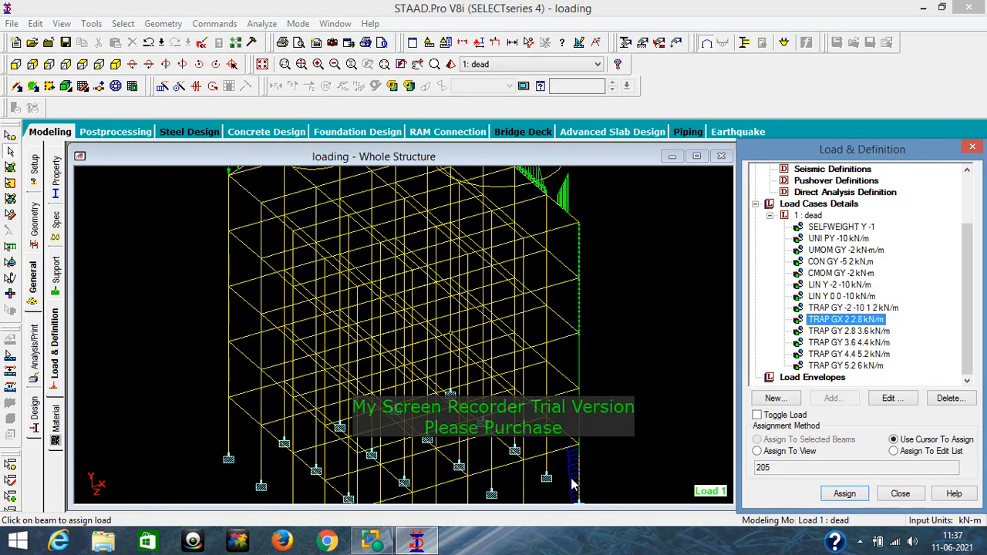
Change the direction of the 2.8 to 3.6 kN/m trapezoidal load on column member 210 to GZ.
click(830, 333)
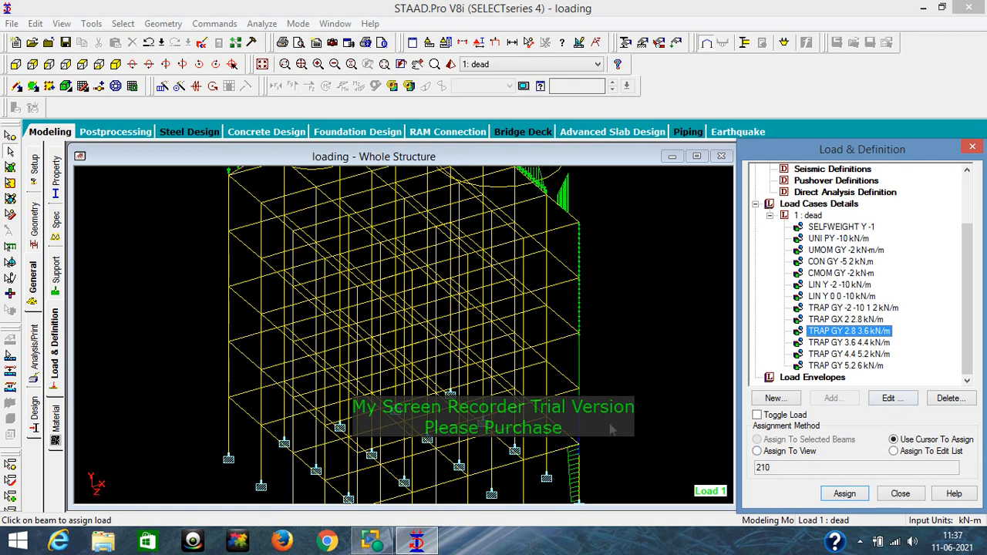
click(888, 398)
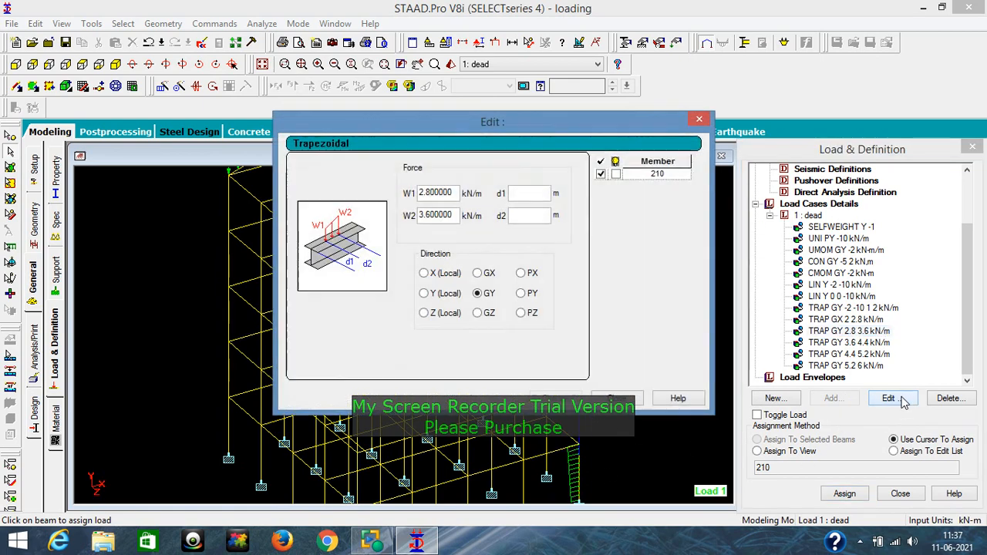
click(478, 312)
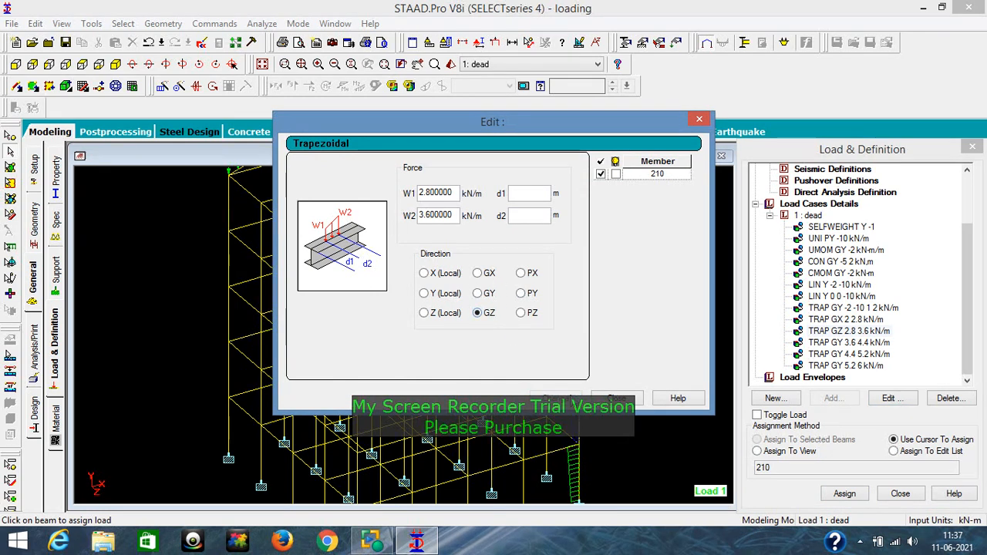
click(617, 399)
click(617, 399)
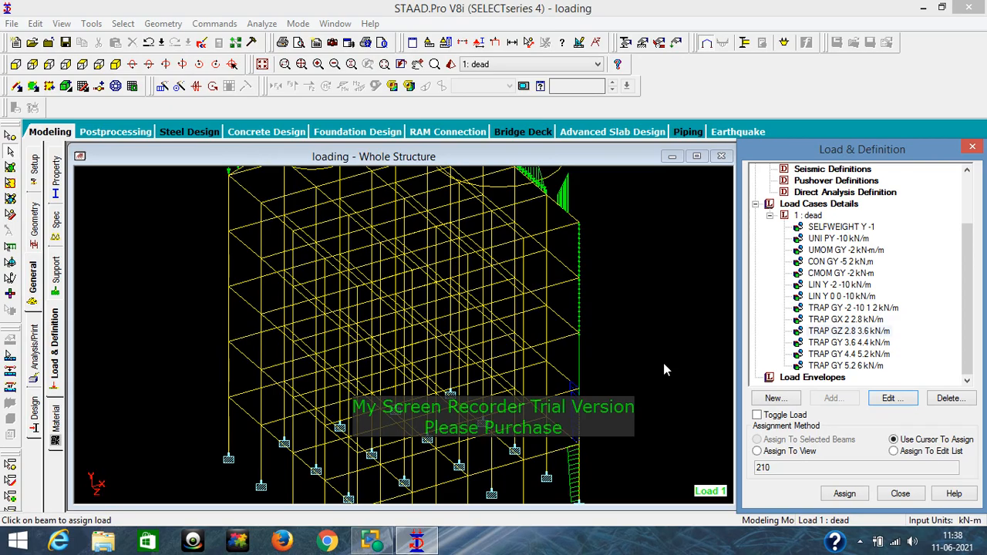
Start a new prestress member load in the dead load case with a force of -100 kN.
click(818, 217)
click(832, 398)
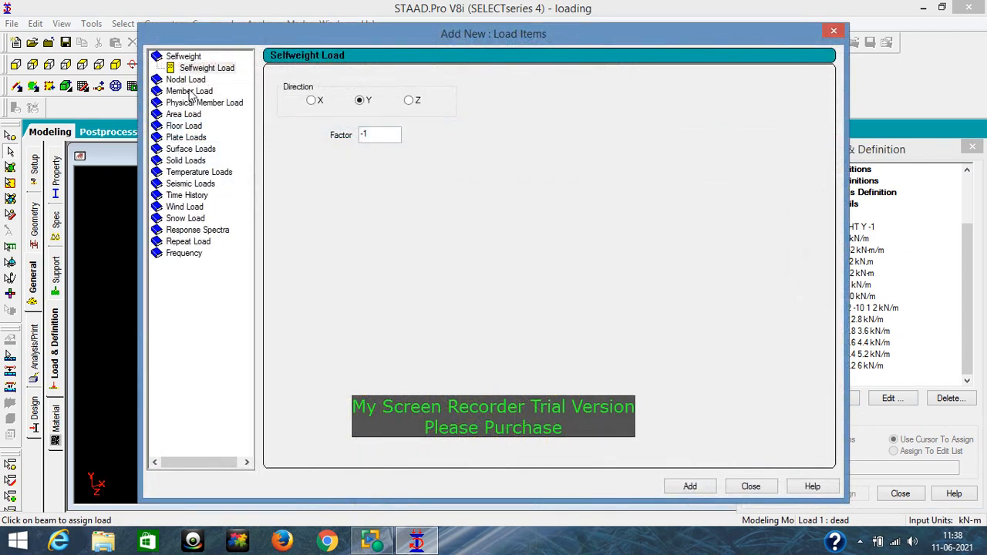
click(191, 91)
click(205, 173)
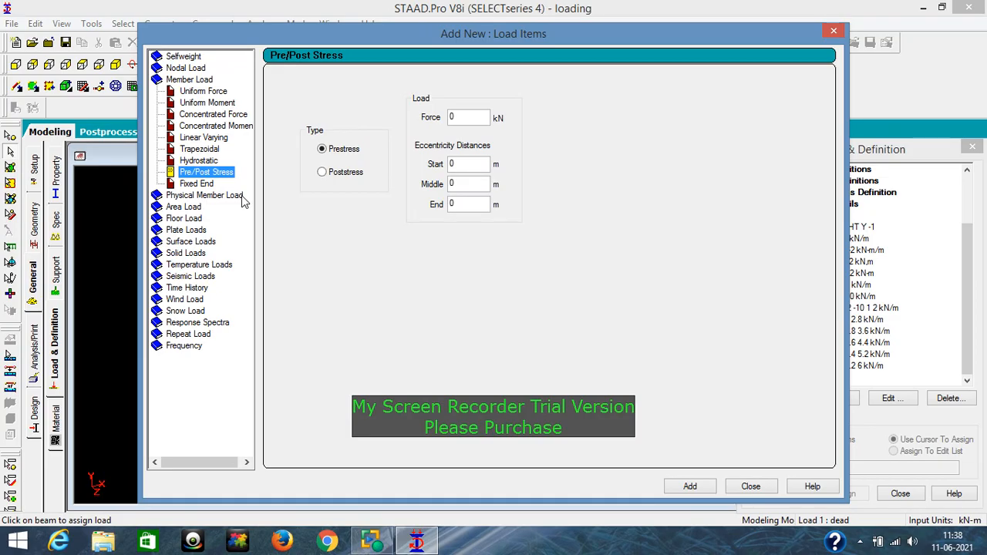
double_click(465, 117)
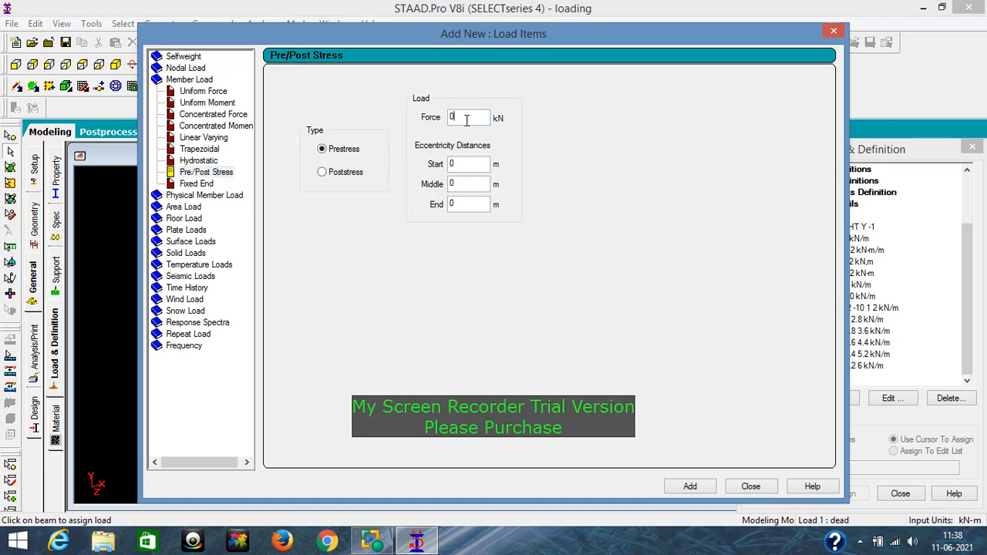
text(-100)
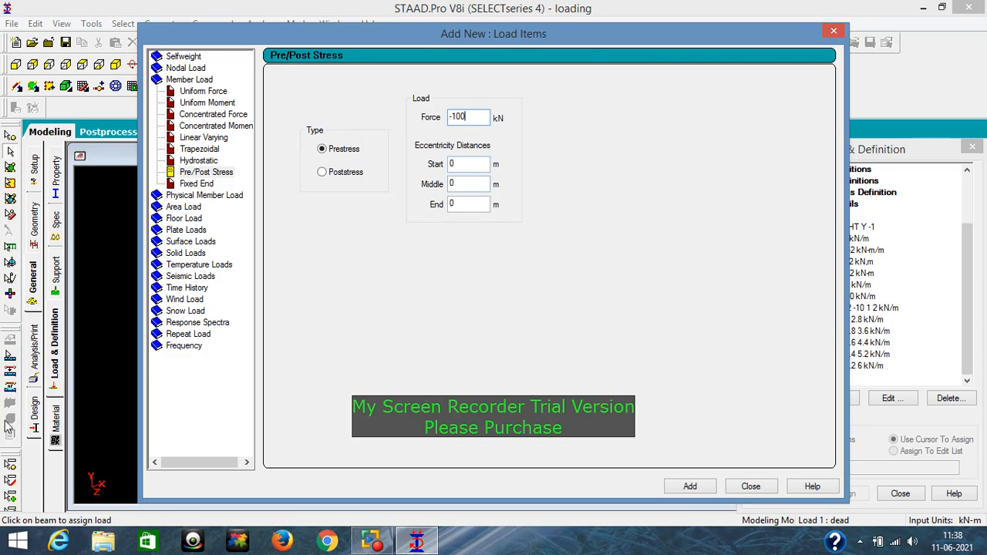
Switch to Paint and draw a long horizontal rectangle representing the beam's side view.
click(17, 542)
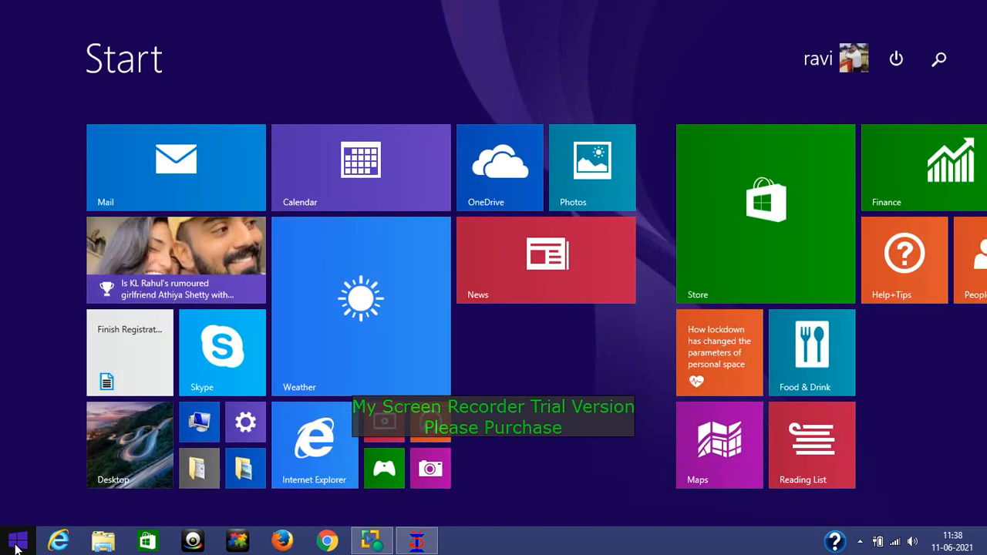
text(paint)
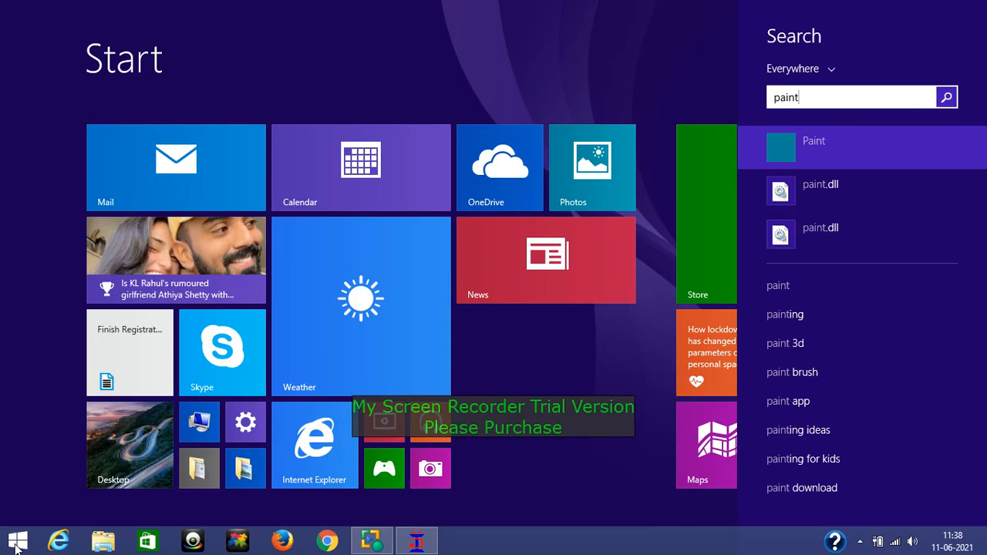
key(Return)
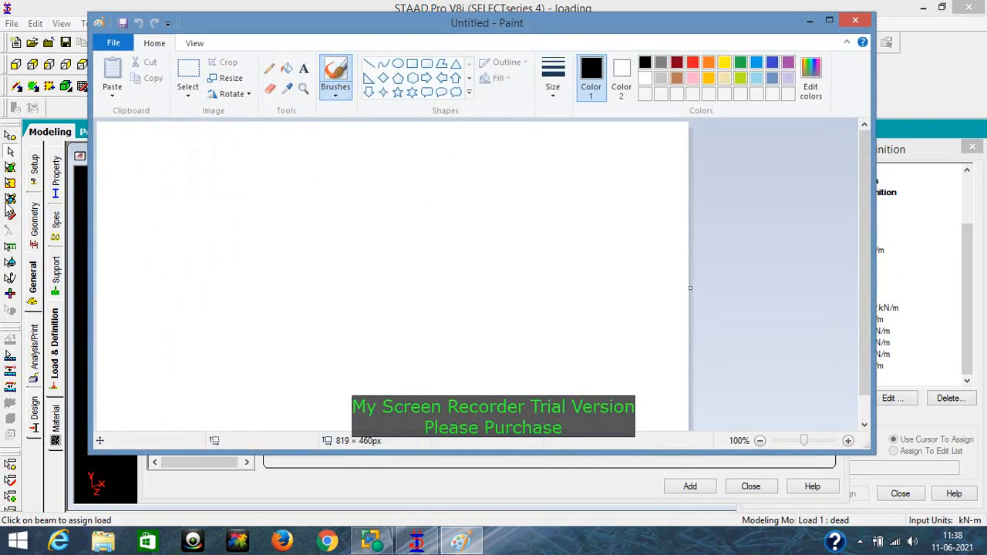
click(412, 64)
drag(264, 209, 669, 291)
click(616, 331)
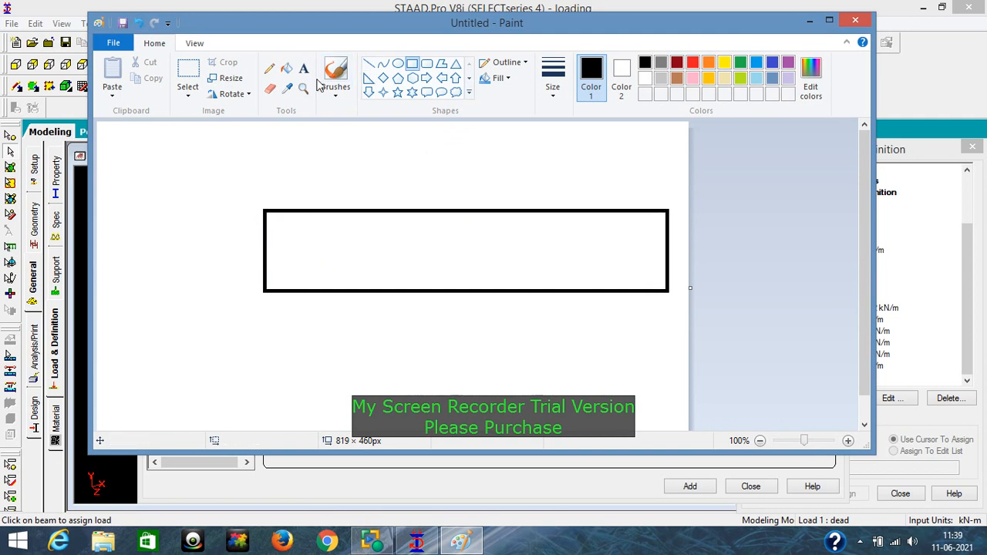
Sketch the sagging cable and the centre line through the beam with the pencil, marking the mid-span eccentricity, the zero end and both line labels.
click(269, 68)
mouse_move(253, 241)
mouse_down()
mouse_move(344, 263)
mouse_move(527, 276)
mouse_move(672, 245)
mouse_up()
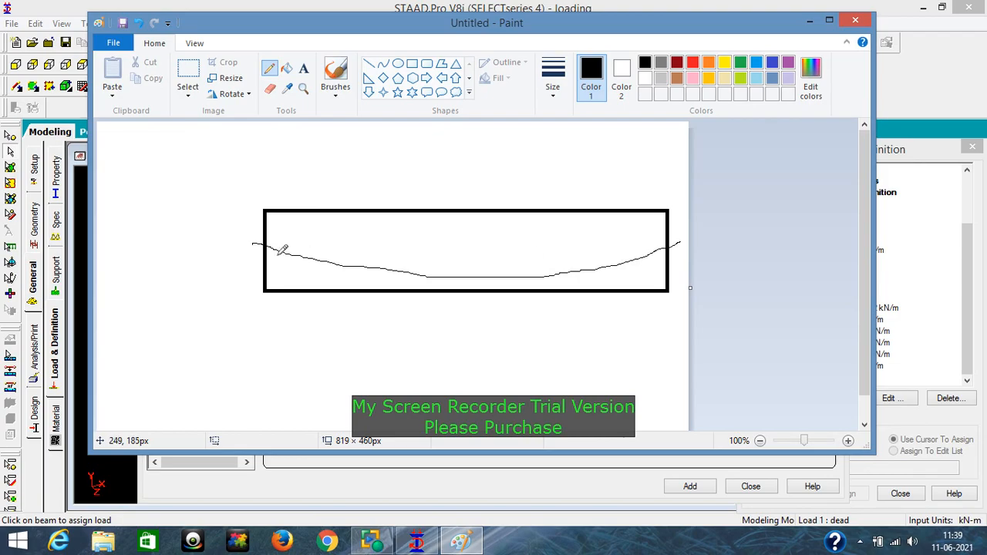
mouse_move(240, 244)
mouse_down()
mouse_move(674, 246)
mouse_move(699, 232)
mouse_up()
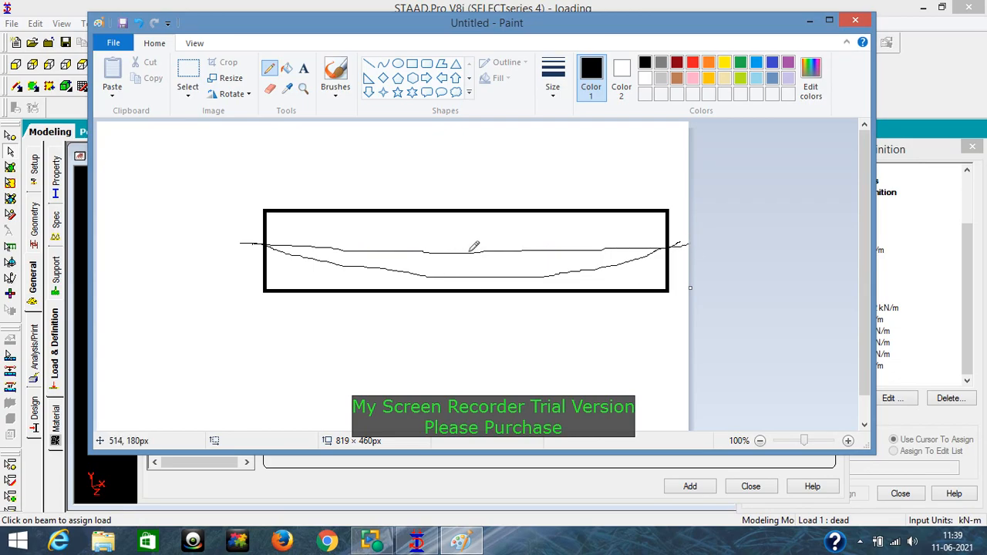
drag(460, 247, 469, 254)
mouse_move(473, 276)
mouse_down()
mouse_move(474, 290)
mouse_move(481, 283)
mouse_up()
drag(254, 247, 255, 248)
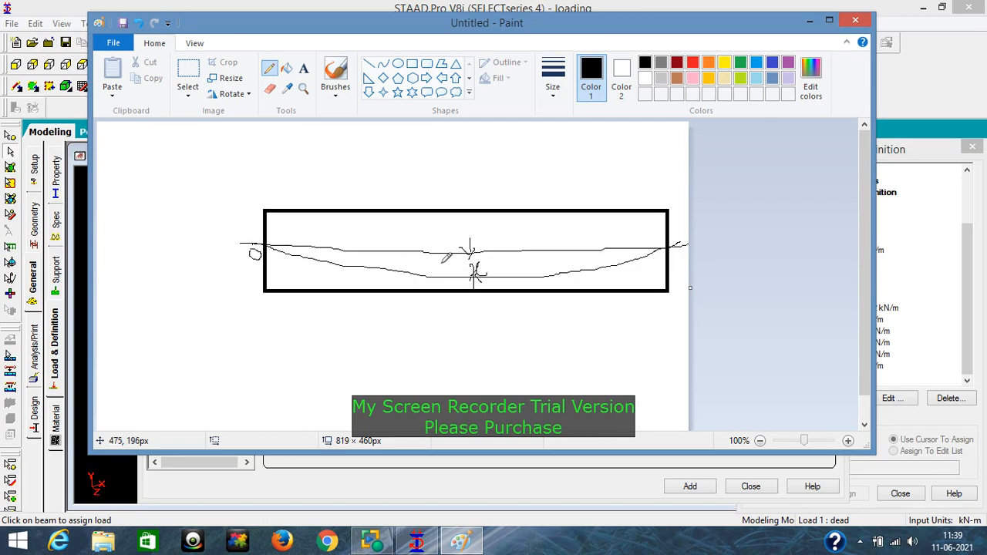
mouse_move(393, 240)
mouse_down()
mouse_move(410, 247)
mouse_move(385, 285)
mouse_move(395, 283)
mouse_up()
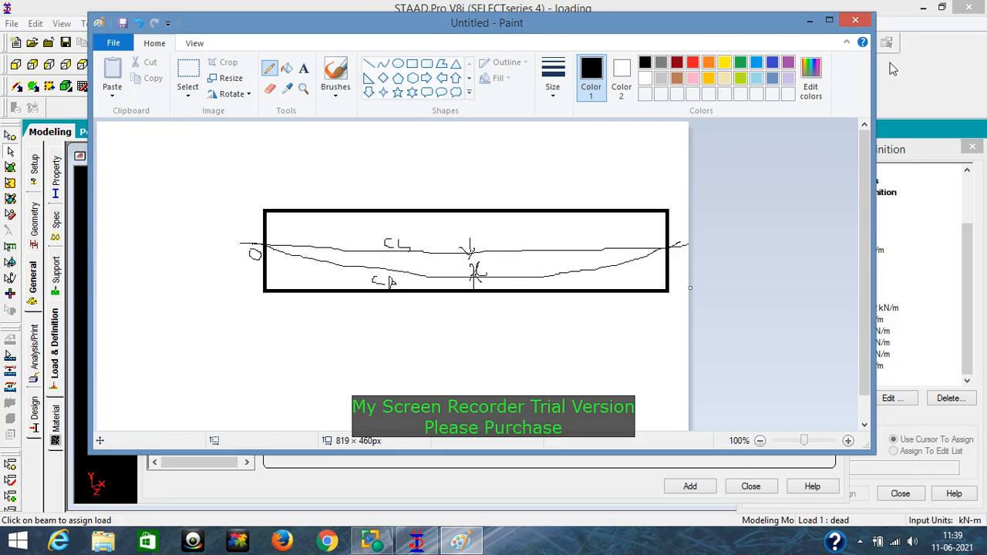
Close the Paint sketch without saving it and decline the auto save in STAAD.Pro.
click(855, 21)
click(501, 244)
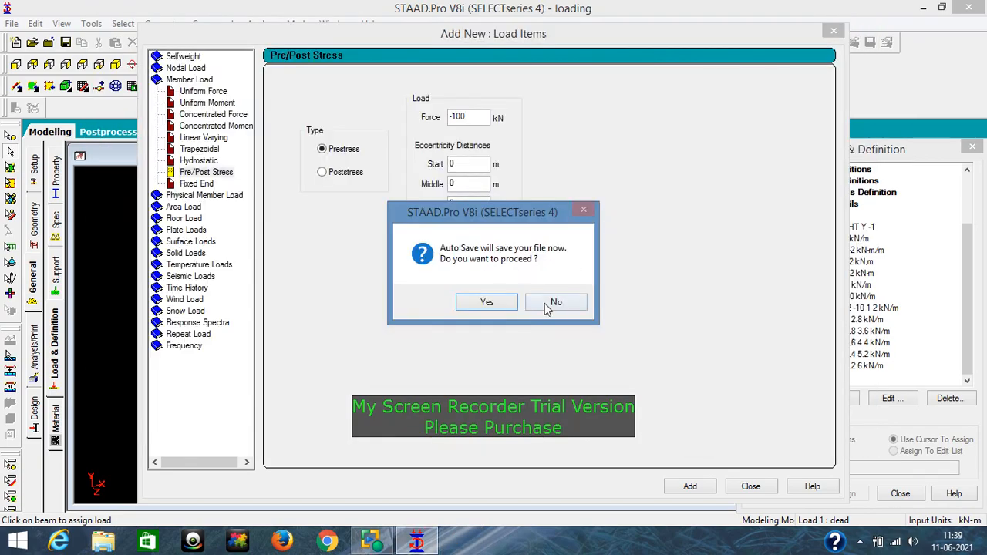
click(555, 303)
Set the middle eccentricity to -100 m, keep the type as Prestress, and add the load to the dead case.
double_click(467, 163)
double_click(465, 184)
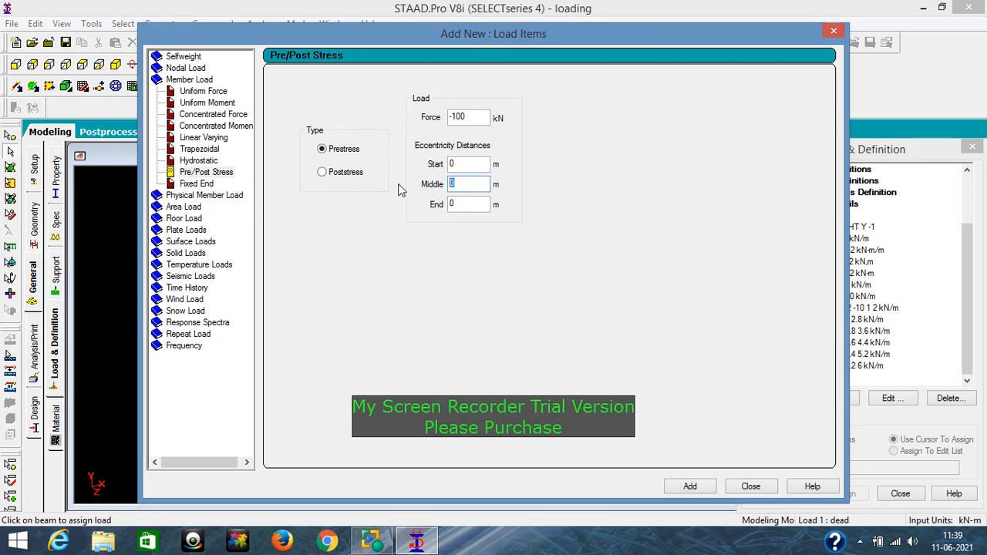
text(100-1)
click(344, 172)
click(344, 148)
click(669, 489)
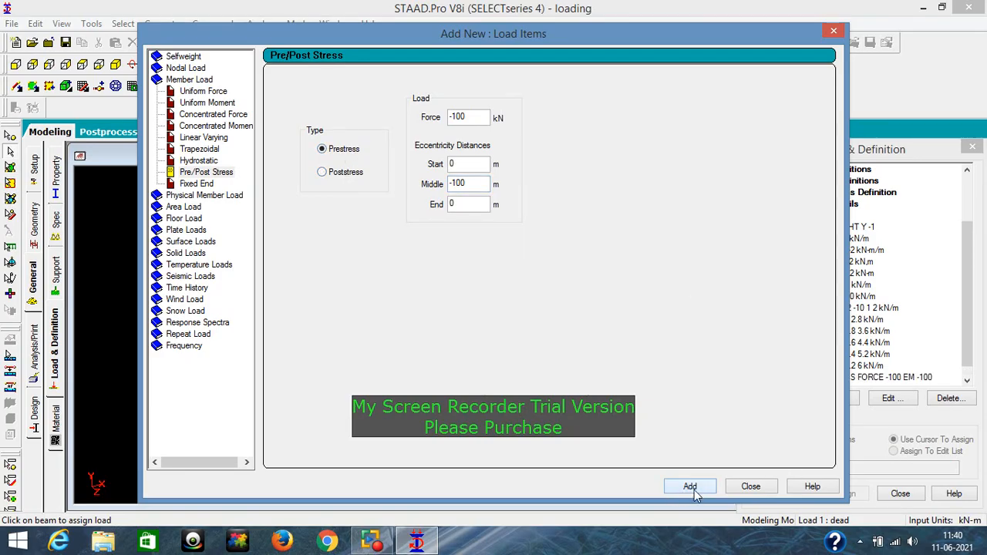
click(751, 486)
Assign the prestress load to top-floor beam 155 using the selected beams method.
click(859, 377)
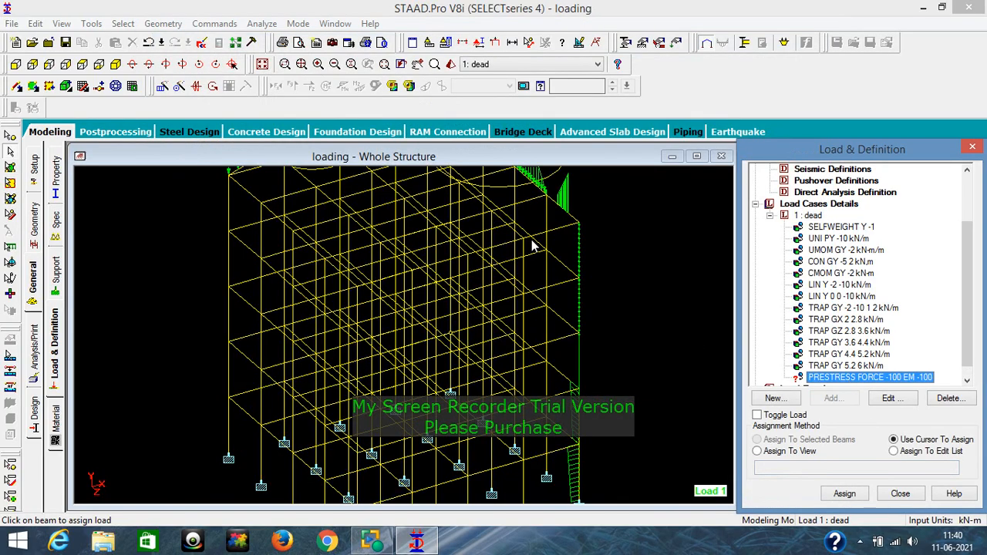
click(531, 200)
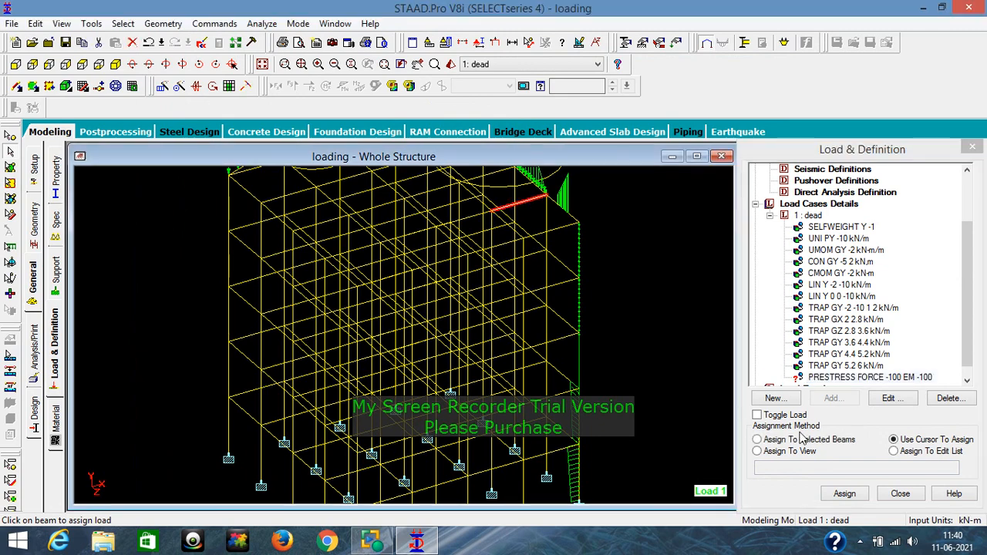
click(794, 449)
click(844, 493)
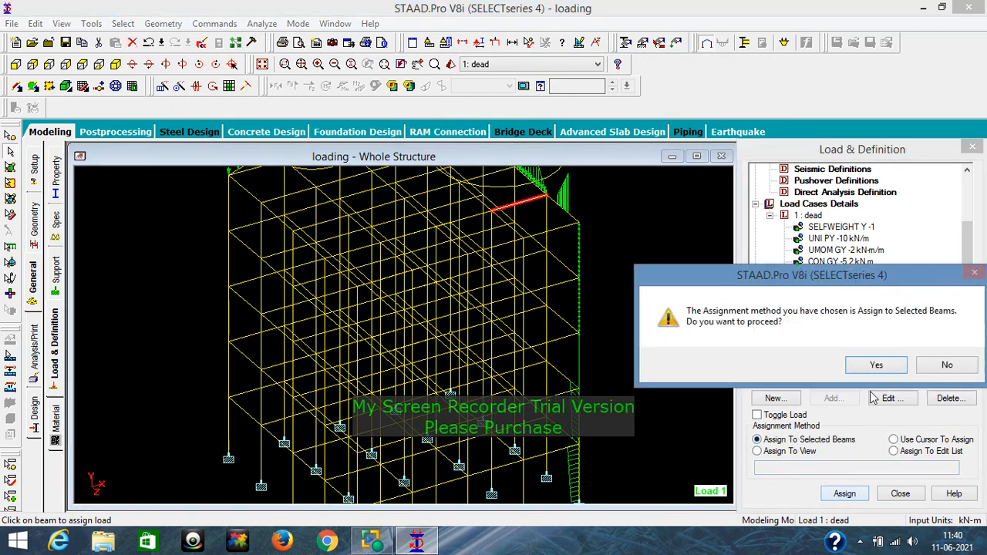
click(877, 365)
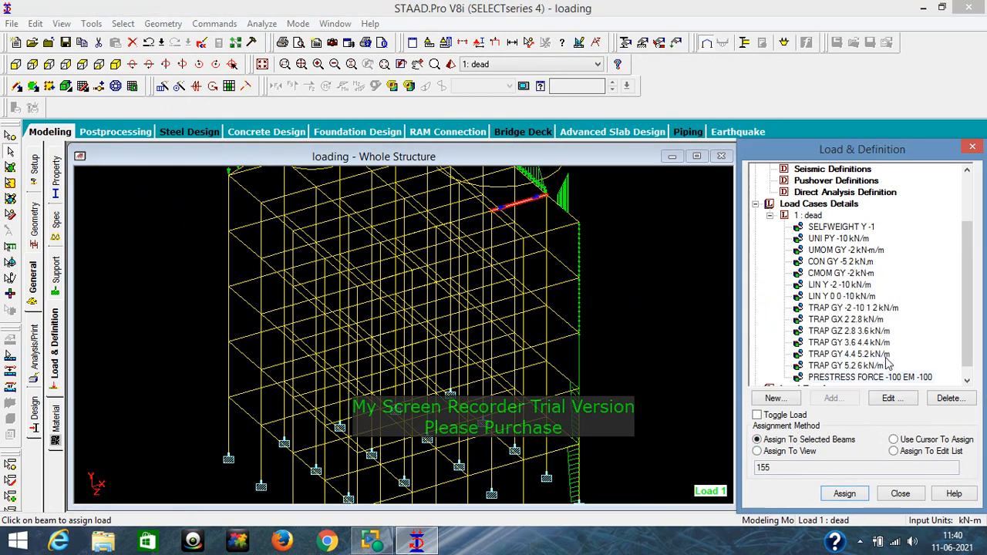
Add a fixed end member load to the dead case with Fy -10 kN at the start node and -5 kN at the end node.
click(809, 216)
click(834, 399)
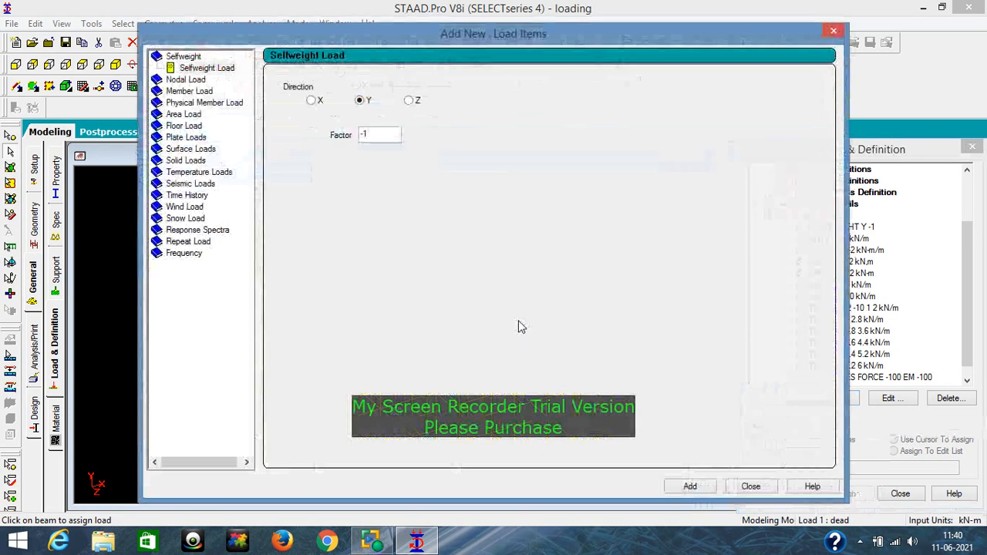
click(189, 91)
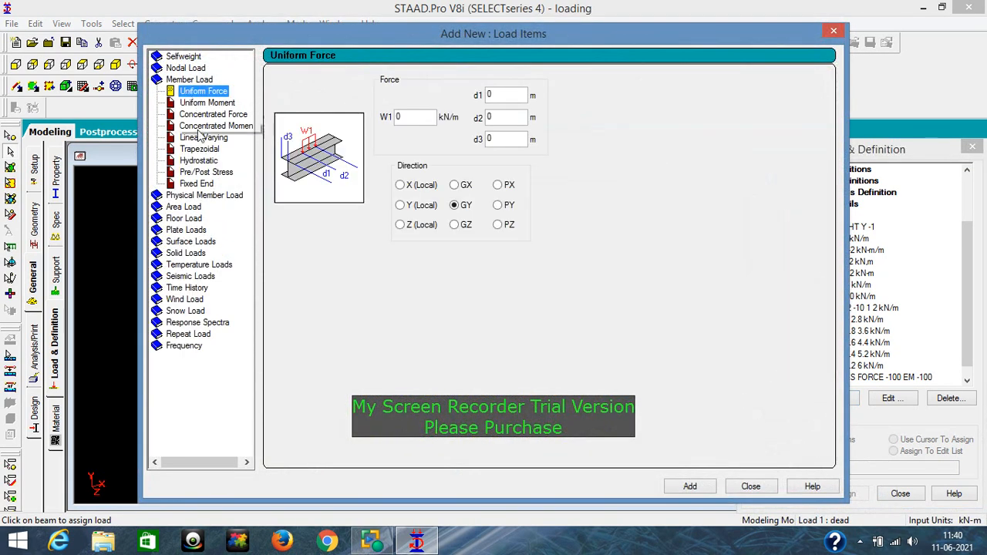
click(199, 185)
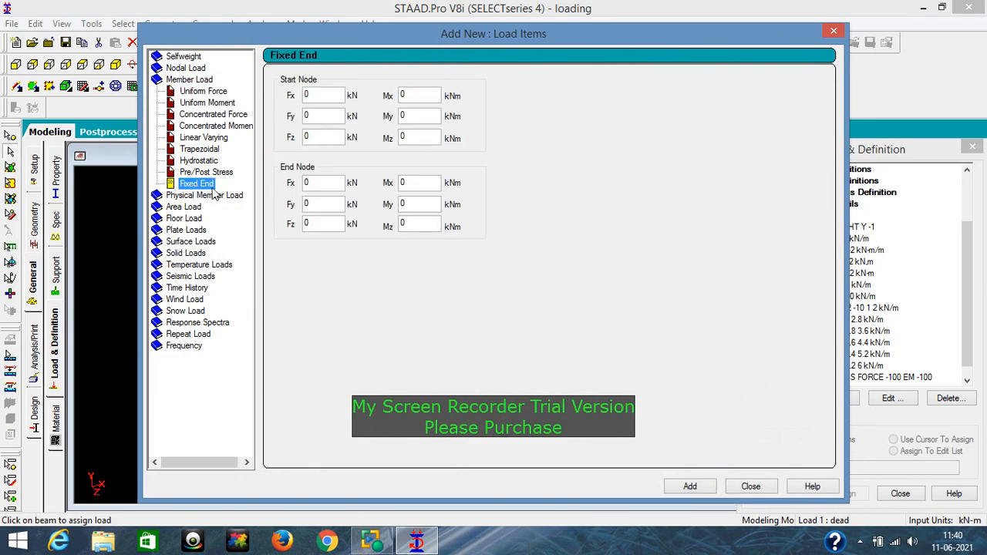
click(316, 117)
text(-10)
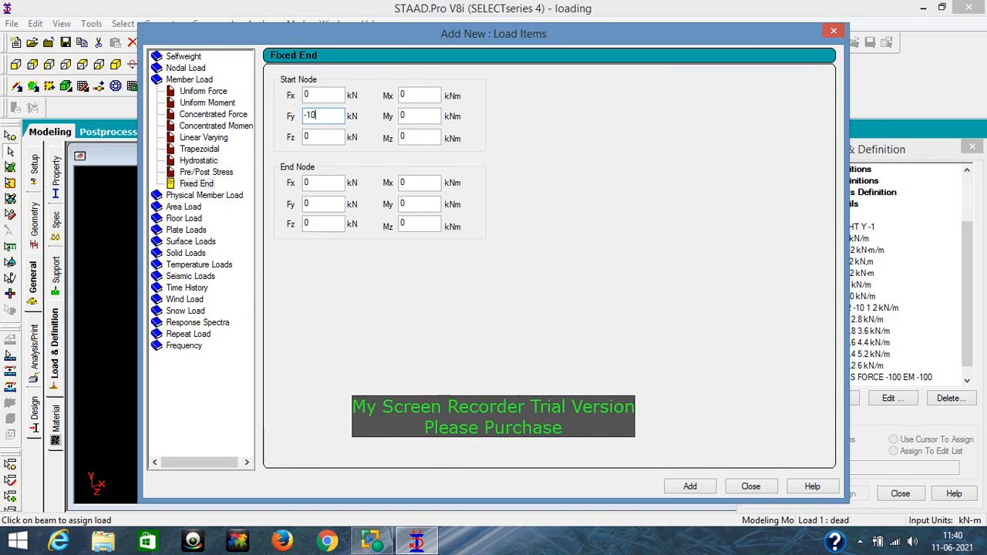
click(314, 205)
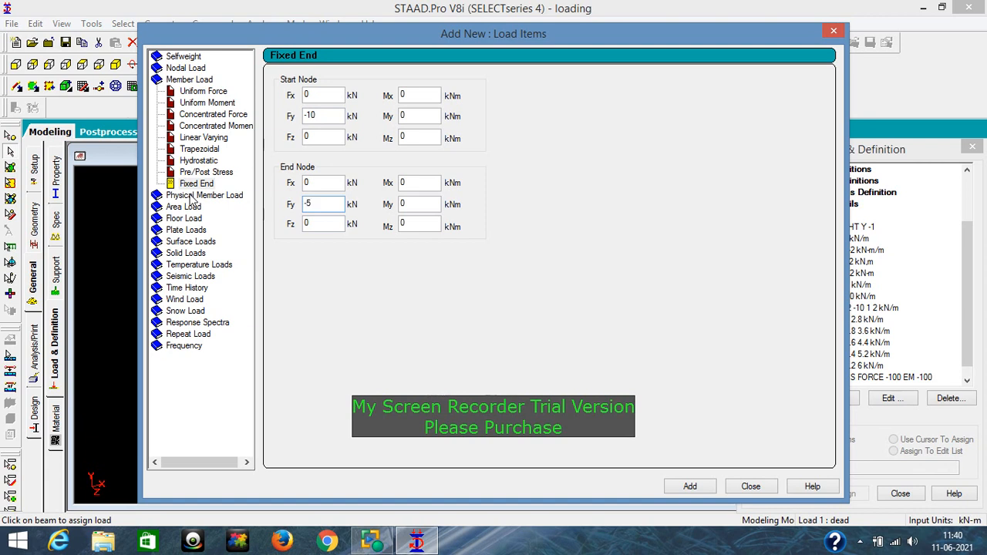
click(676, 489)
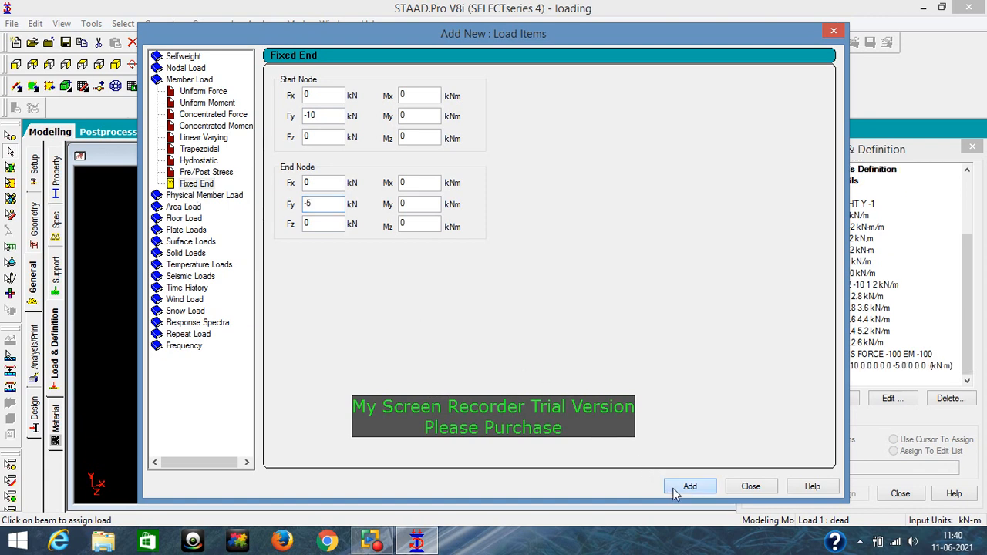
click(746, 492)
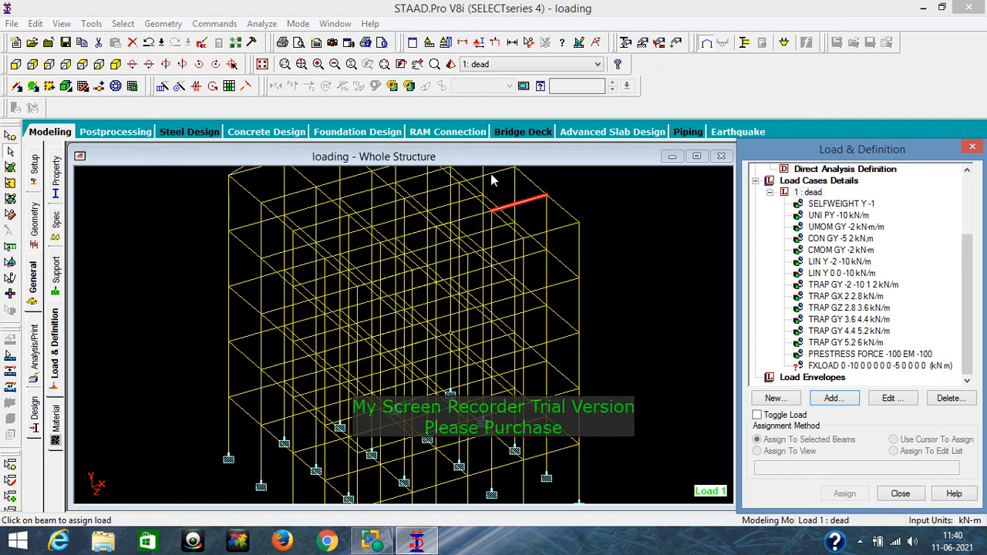
Assign the fixed end load to the selected top-floor beam 110, behind the prestressed beam.
click(881, 366)
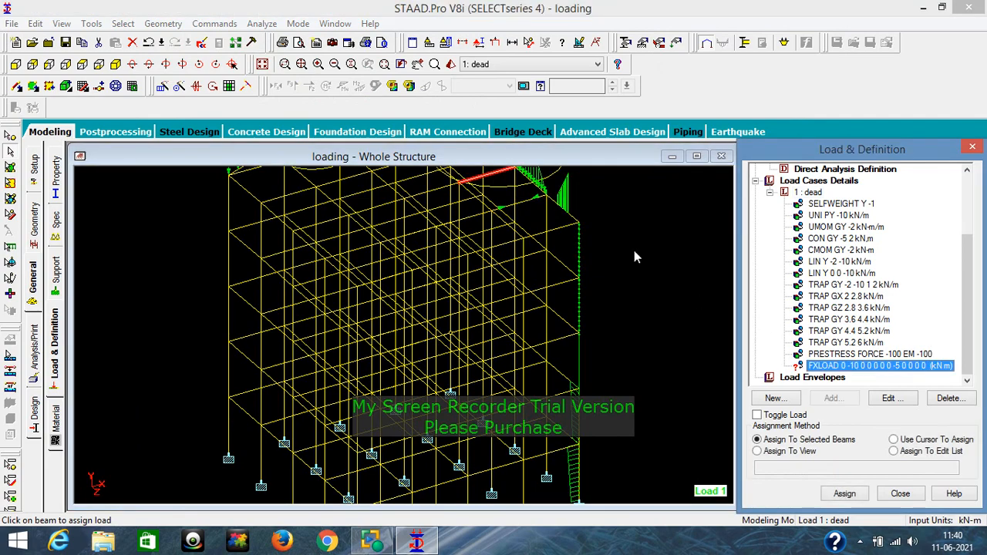
click(844, 493)
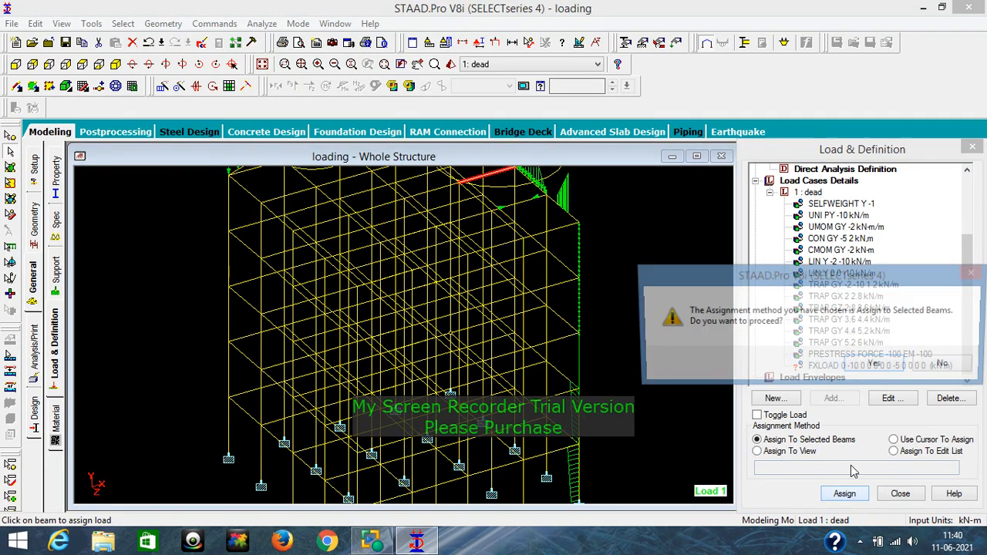
click(875, 365)
Assign the fixed end load also to beam 1 at the lowest floor level's outer corner.
scroll(643, 306, down, 3)
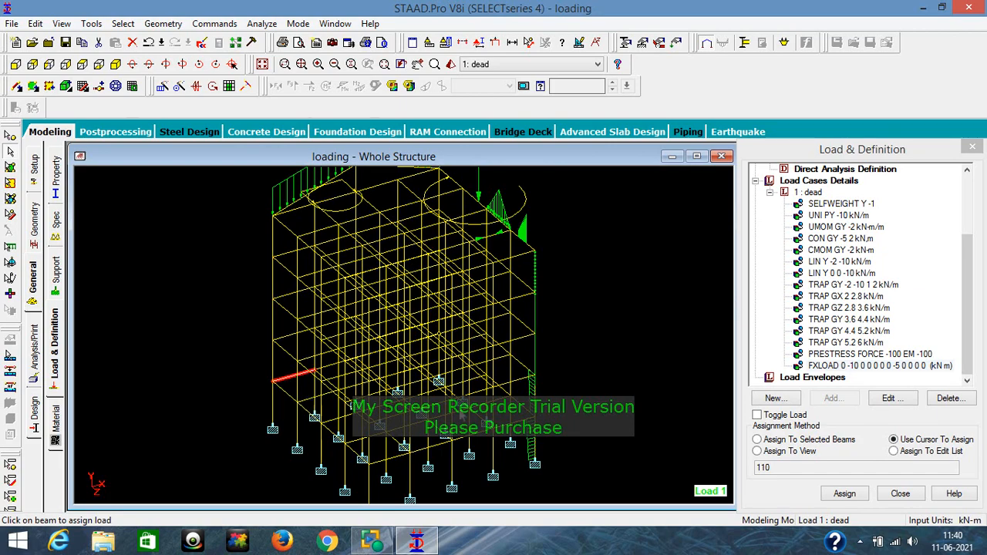
click(828, 441)
click(846, 494)
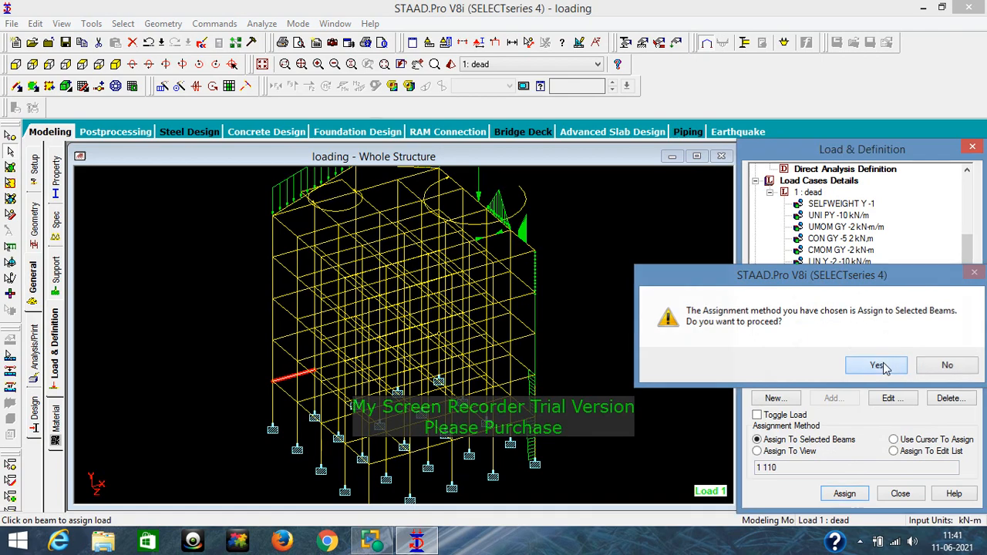
click(888, 367)
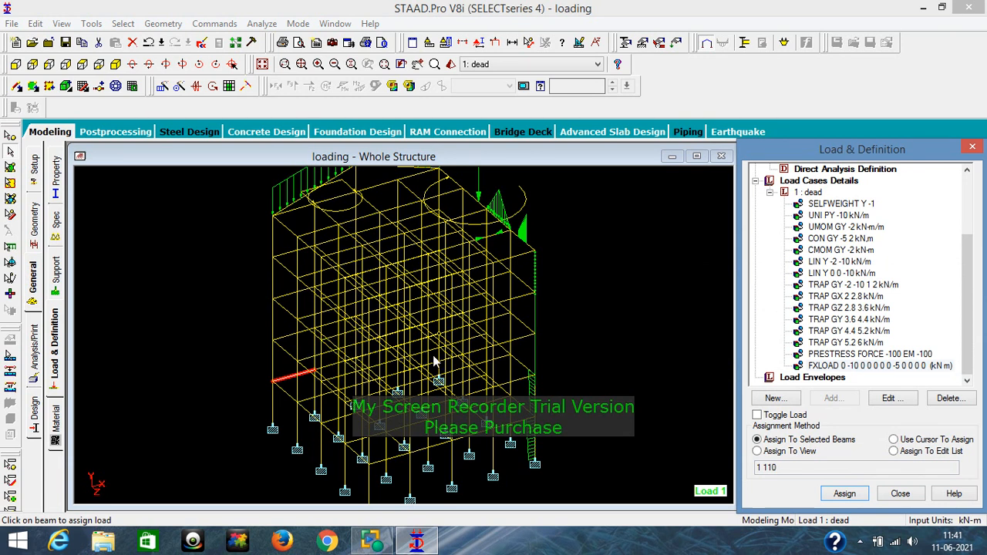
click(370, 542)
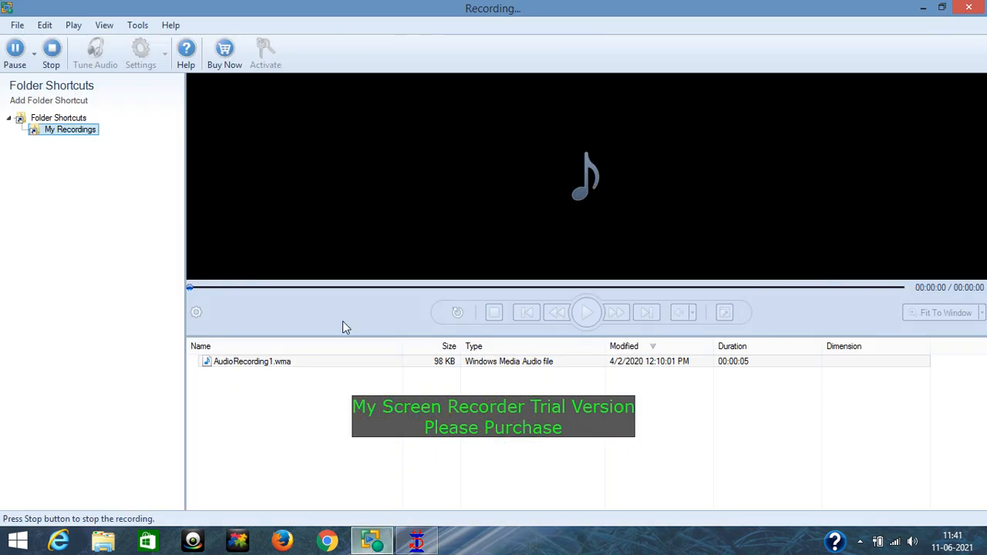
click(373, 544)
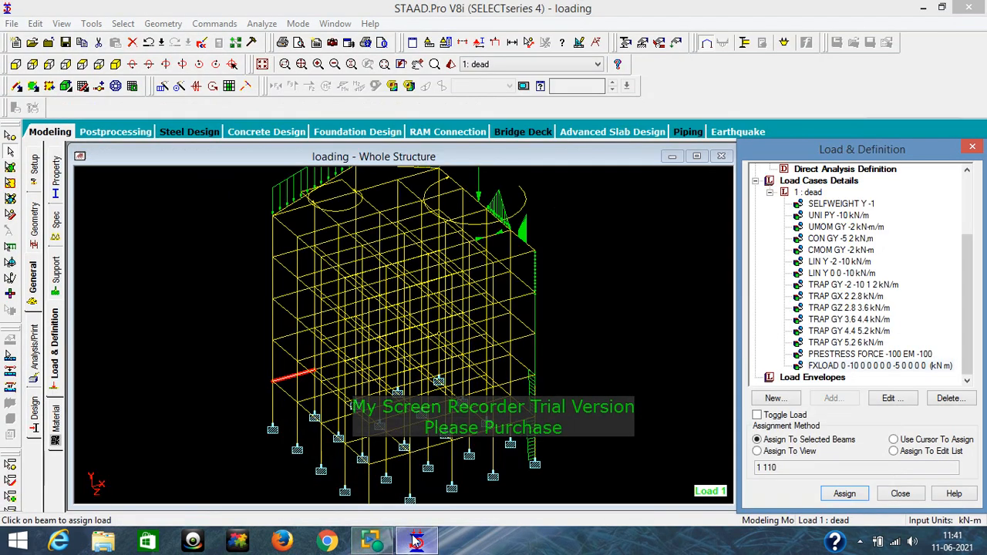
click(416, 542)
click(416, 542)
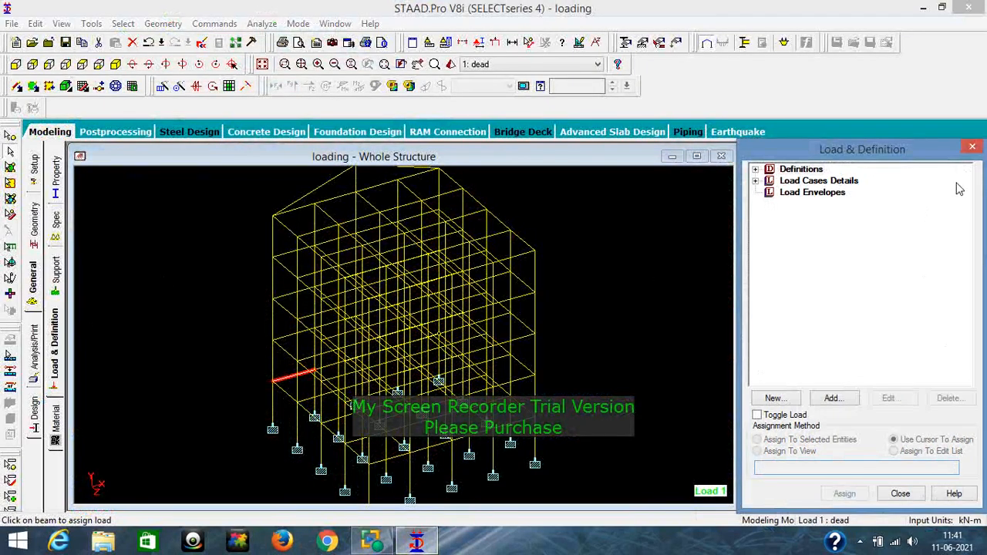
click(756, 181)
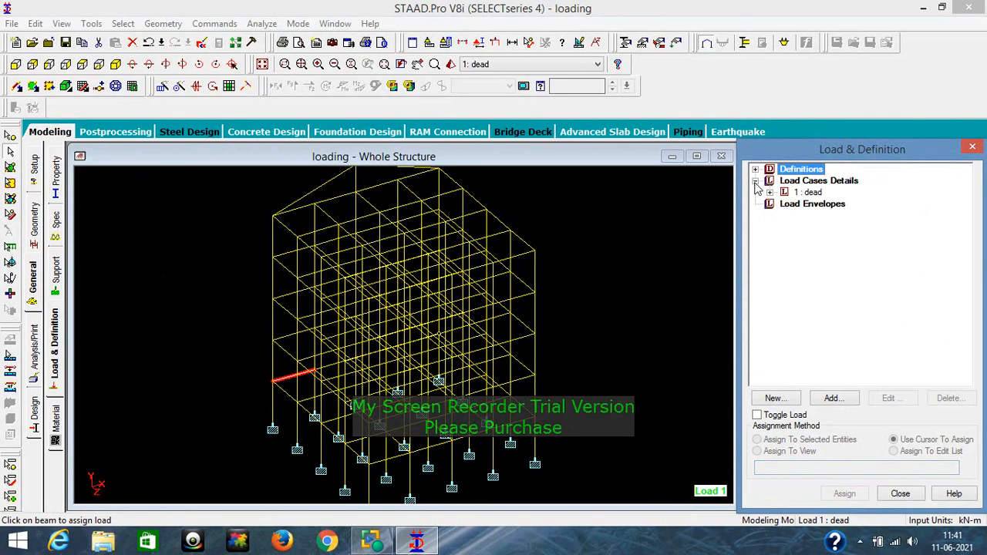
Examine the member load and physical member load types available for the dead load case, from uniform force through trapezoidal and fixed end.
click(769, 192)
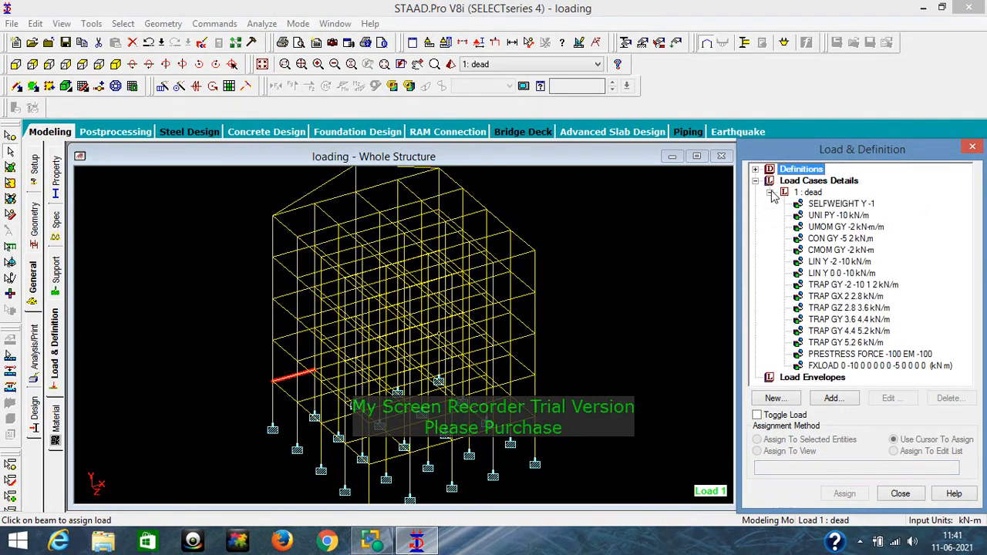
click(846, 398)
click(200, 92)
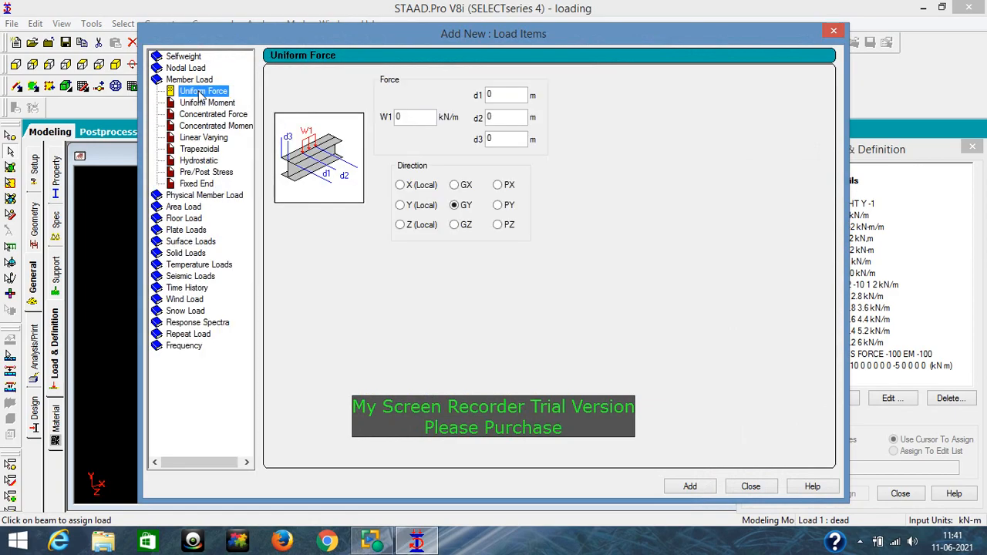
click(196, 184)
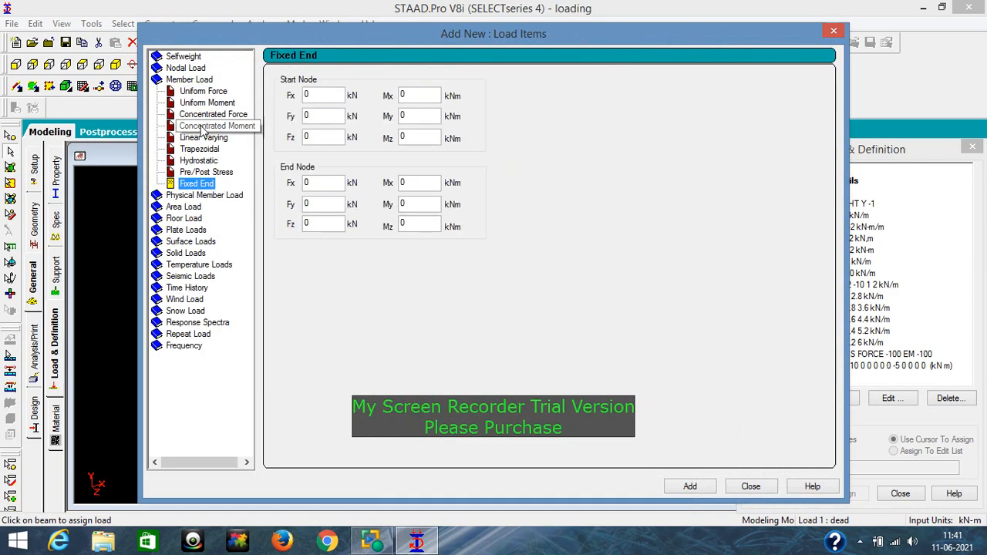
click(194, 196)
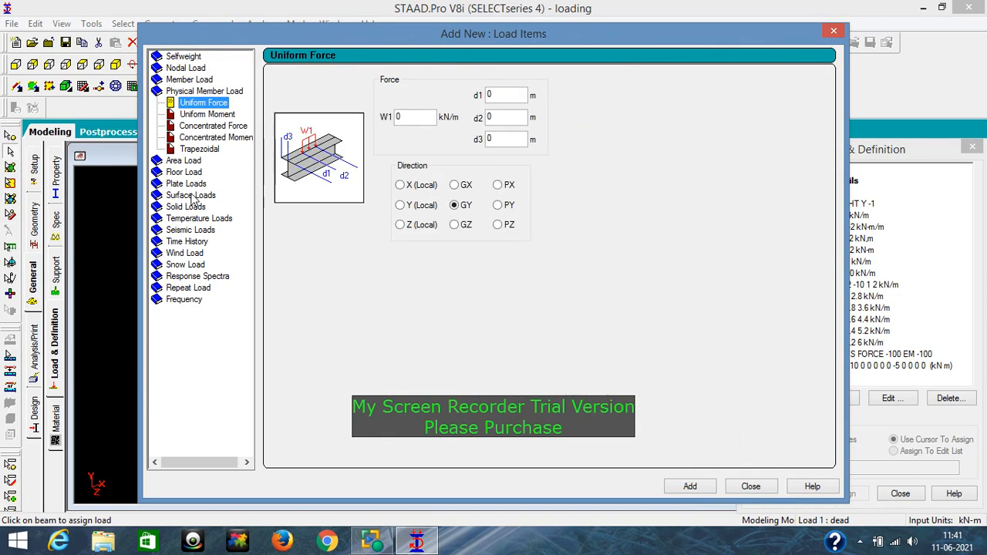
click(205, 81)
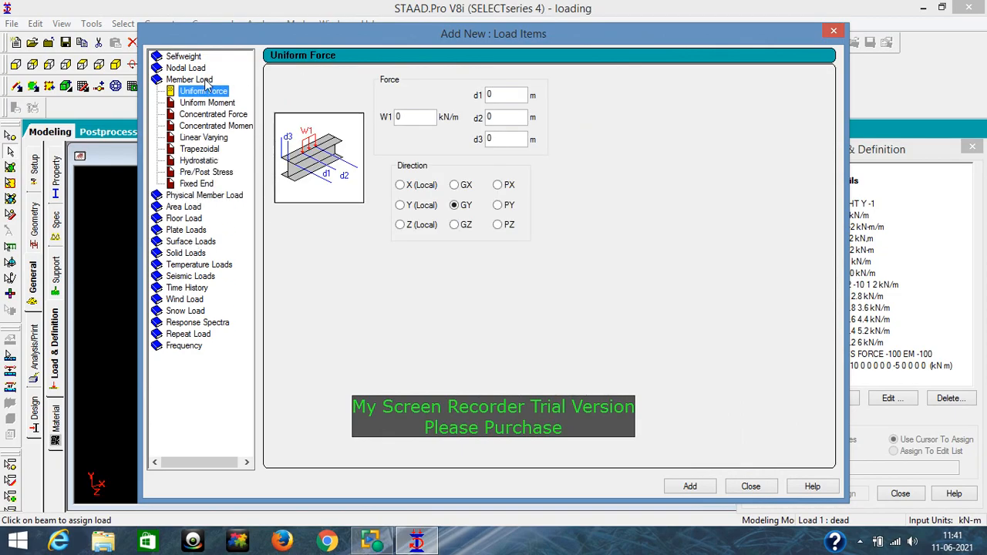
click(191, 195)
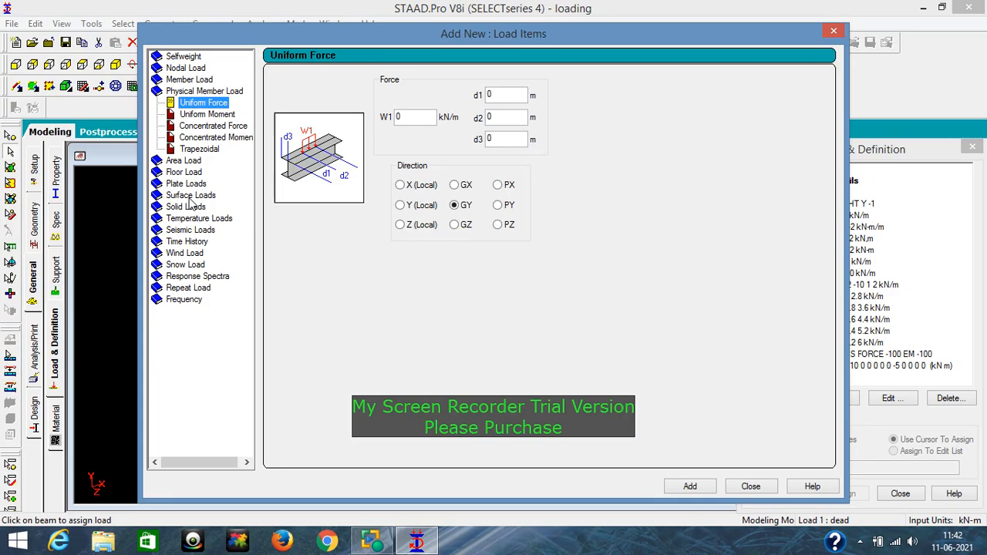
click(206, 114)
click(202, 126)
click(199, 138)
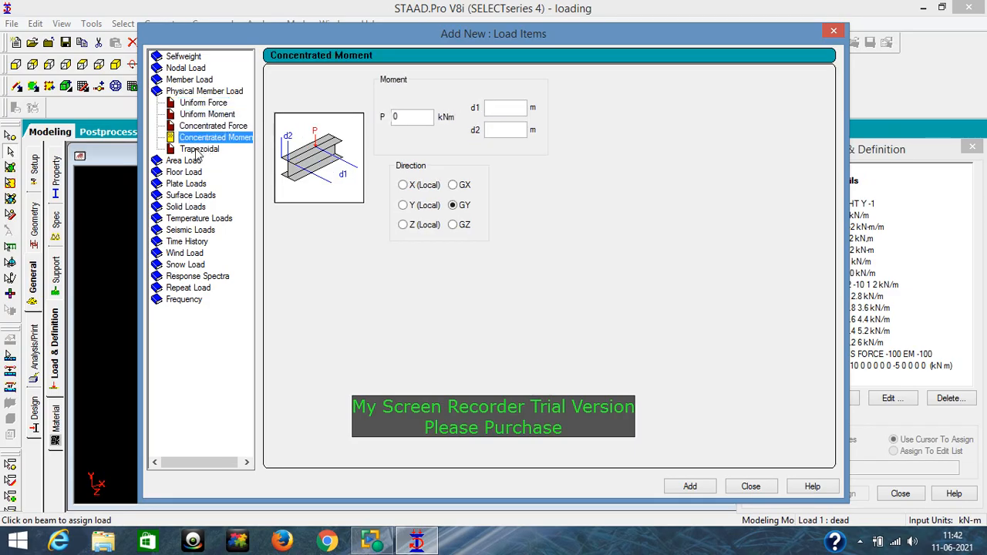
click(199, 149)
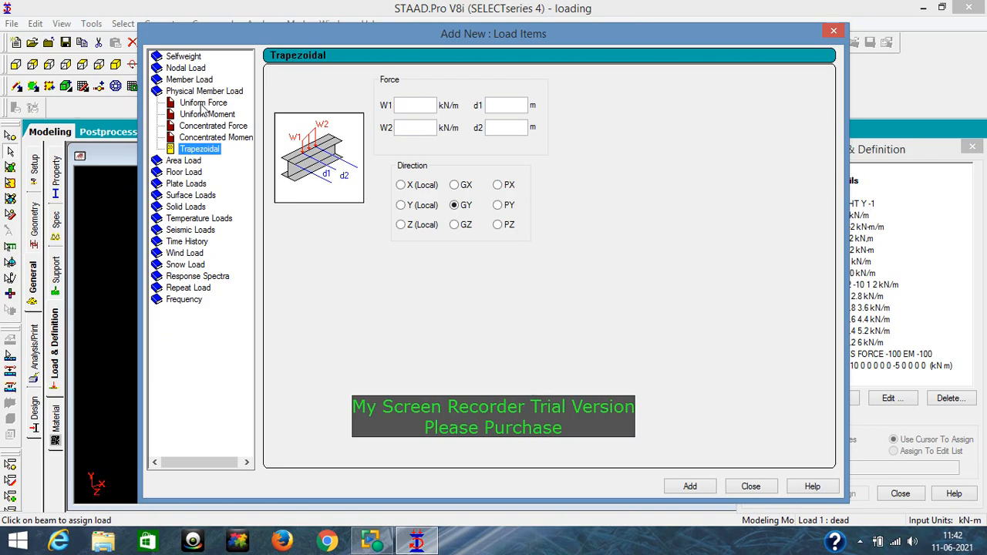
Fill in an area load with a pressure of -2 kN/m2 in the GY direction for the dead case.
click(185, 162)
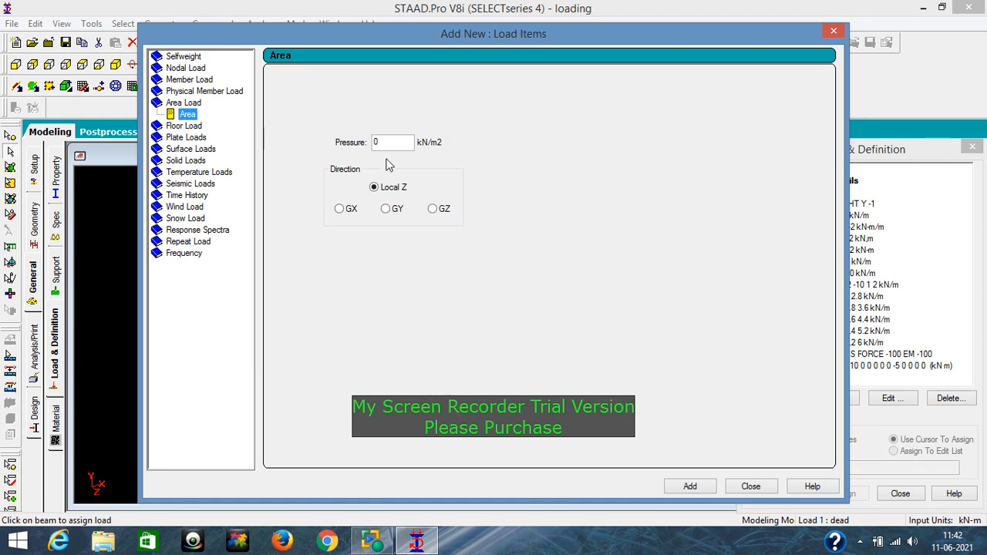
key(Tab)
text(-2)
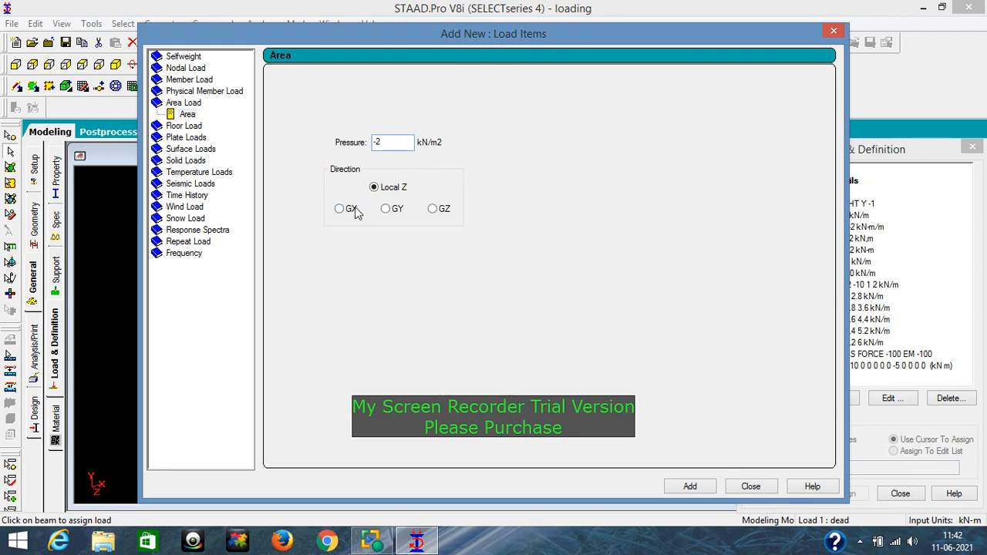
click(385, 210)
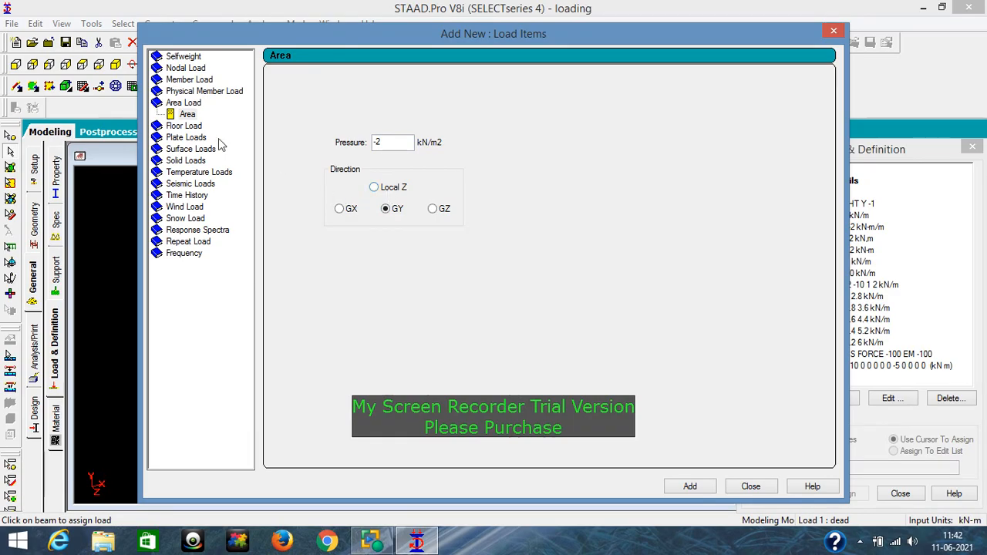
Add a floor load of -25 kN/m2 in global Y to the dead case, with a Y range from 0 to 100 m.
click(186, 127)
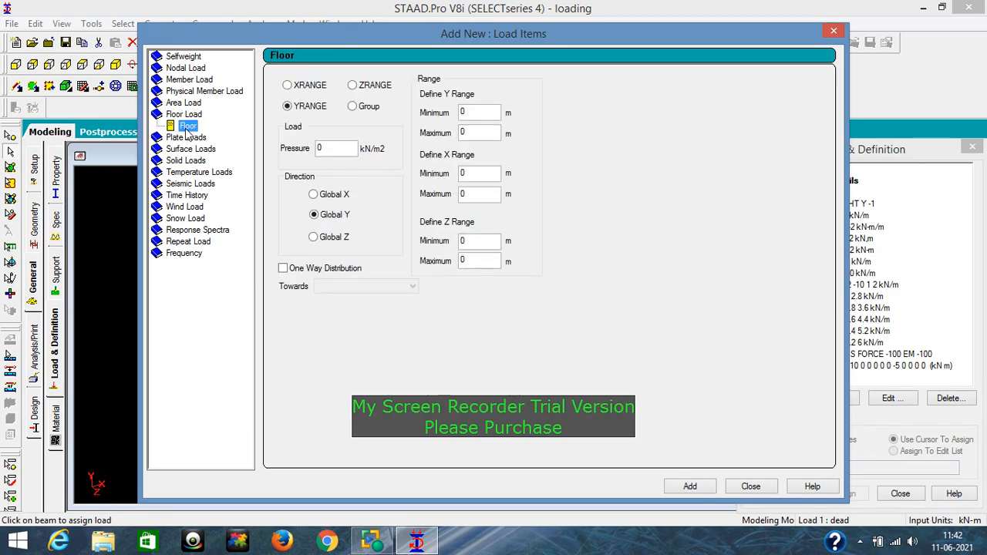
double_click(326, 148)
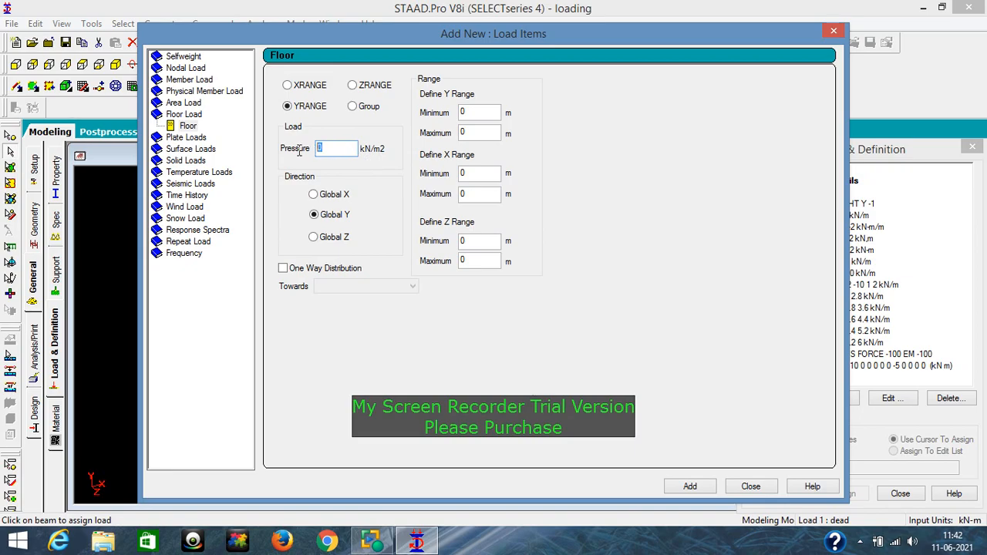
text(-25)
drag(472, 132, 415, 129)
text(100)
click(685, 486)
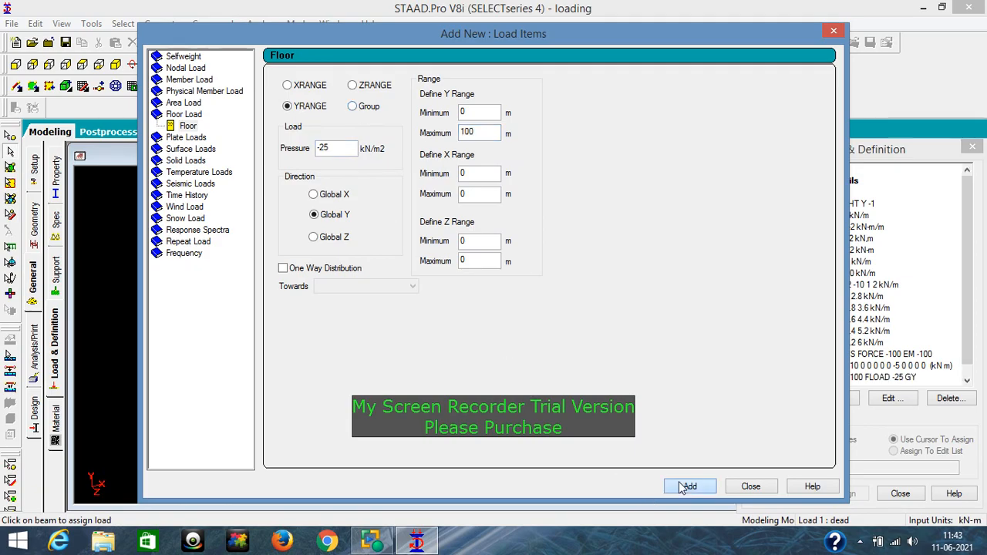
click(741, 487)
Change the floor load's pressure to -10 kN/m2 in the dead case.
click(856, 378)
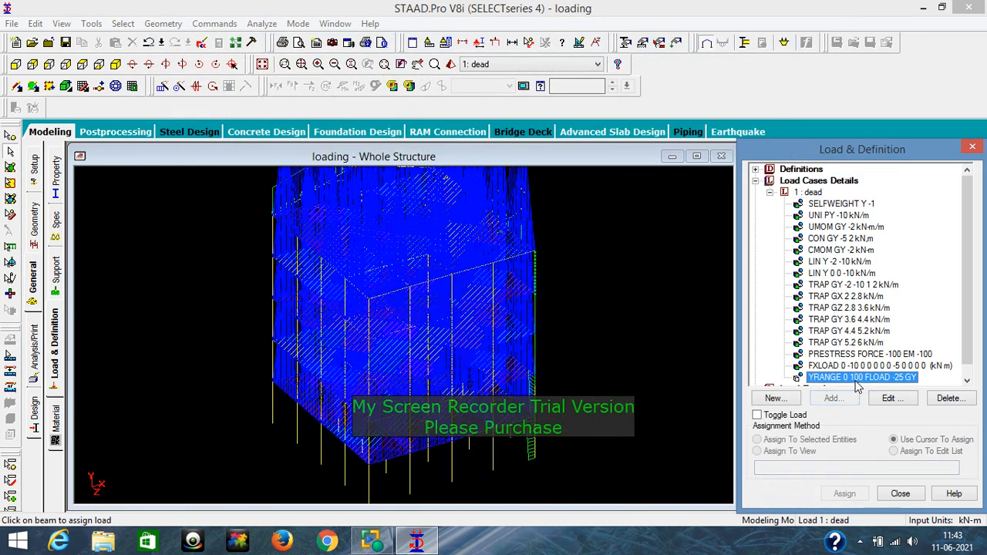
click(888, 398)
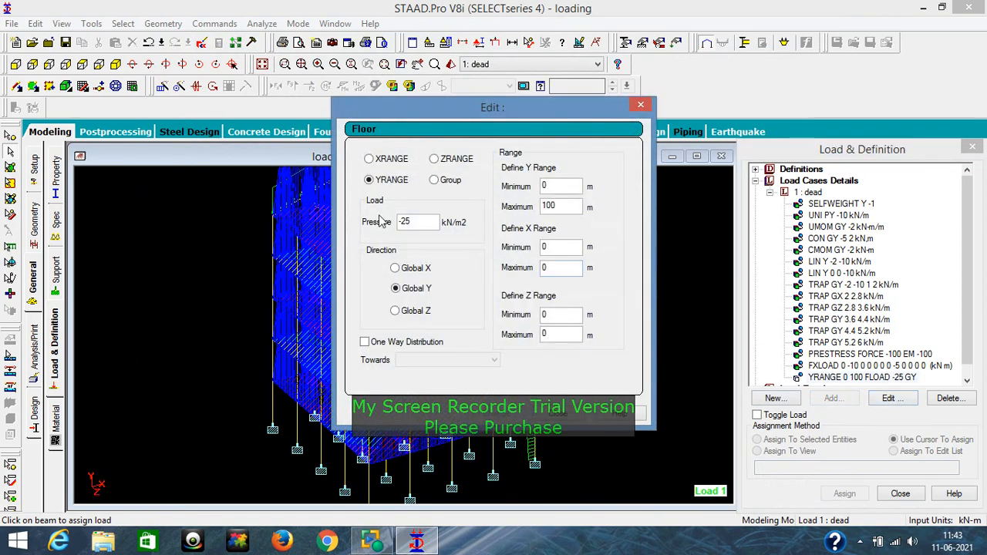
drag(414, 221, 372, 224)
text(-10)
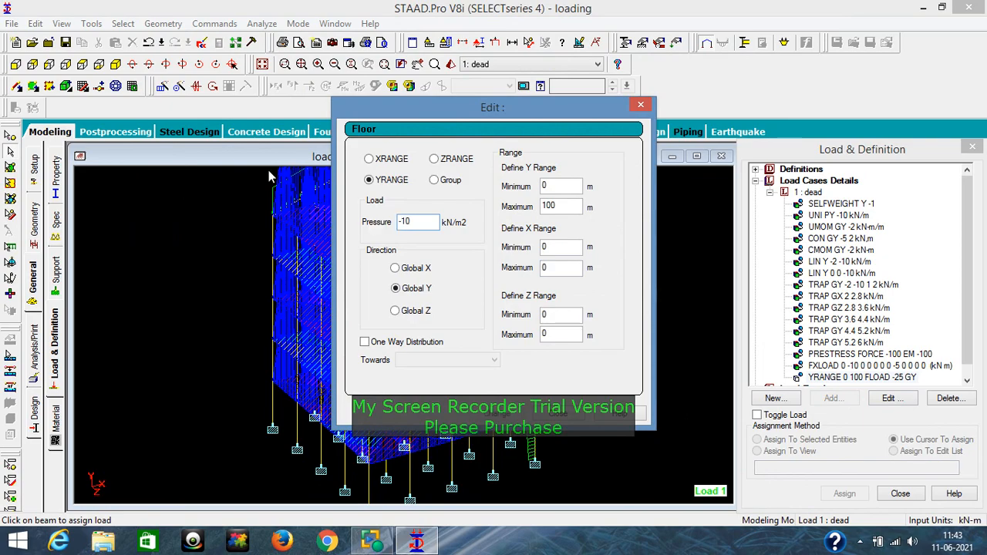
click(498, 414)
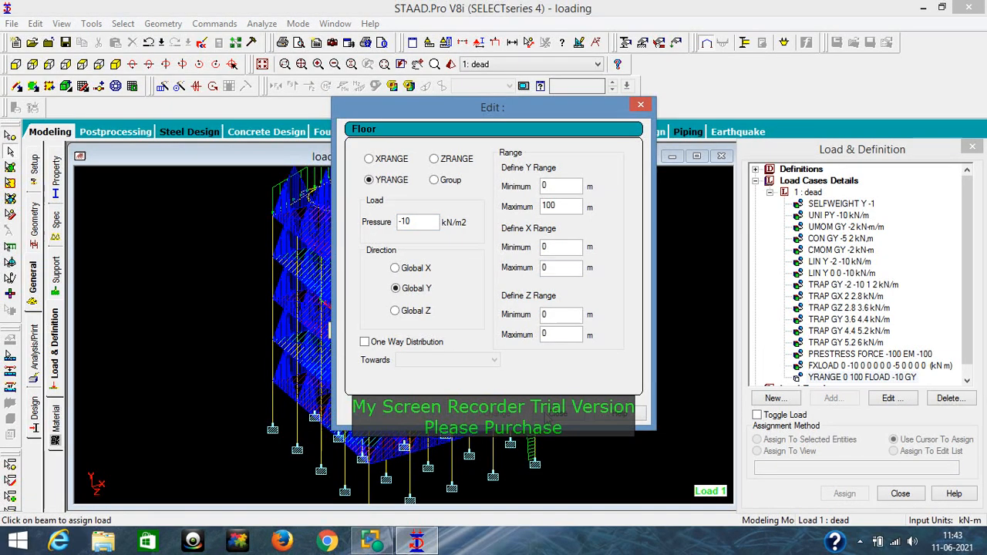
Set the dead case floor load's pressure to -2 kN/m2.
click(889, 377)
click(891, 399)
drag(423, 221, 275, 219)
text(-2)
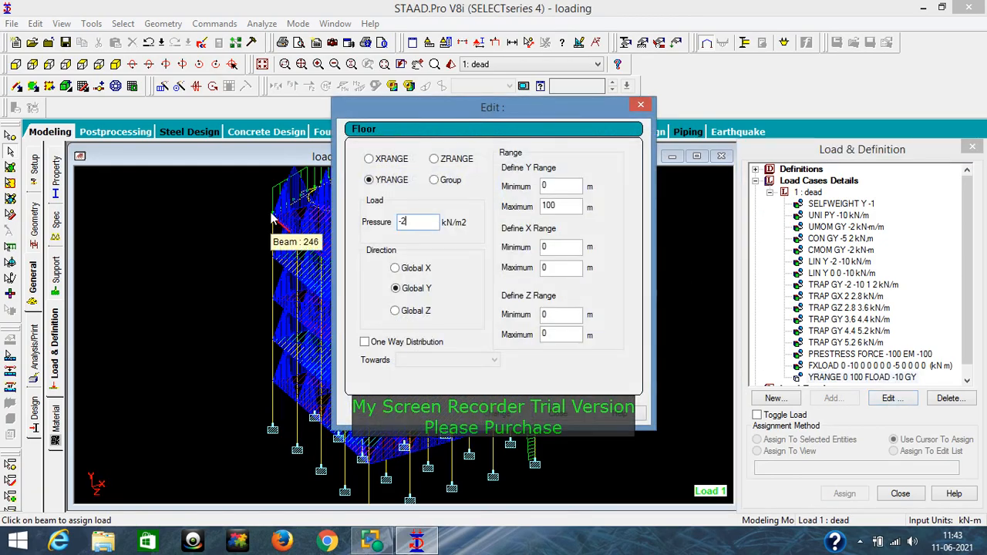
click(501, 415)
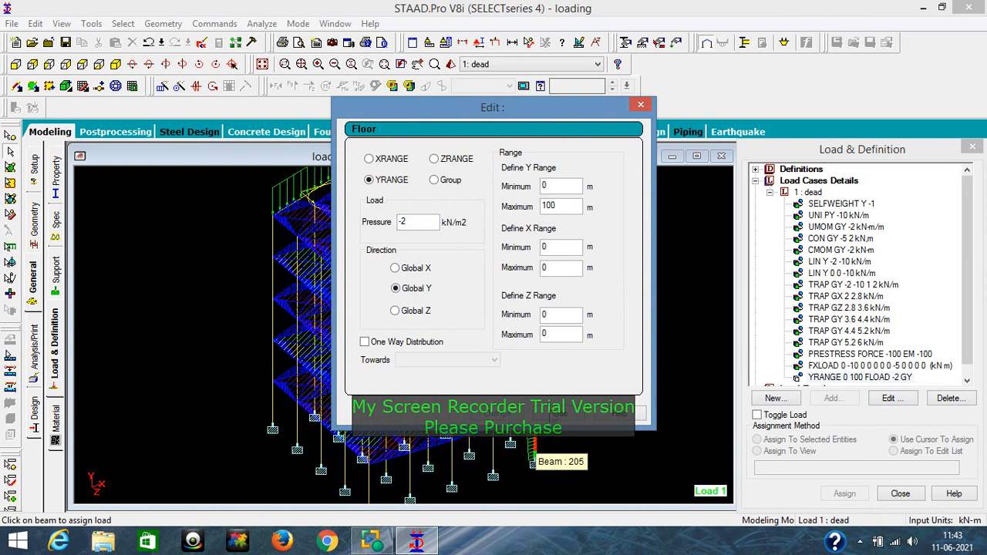
click(559, 415)
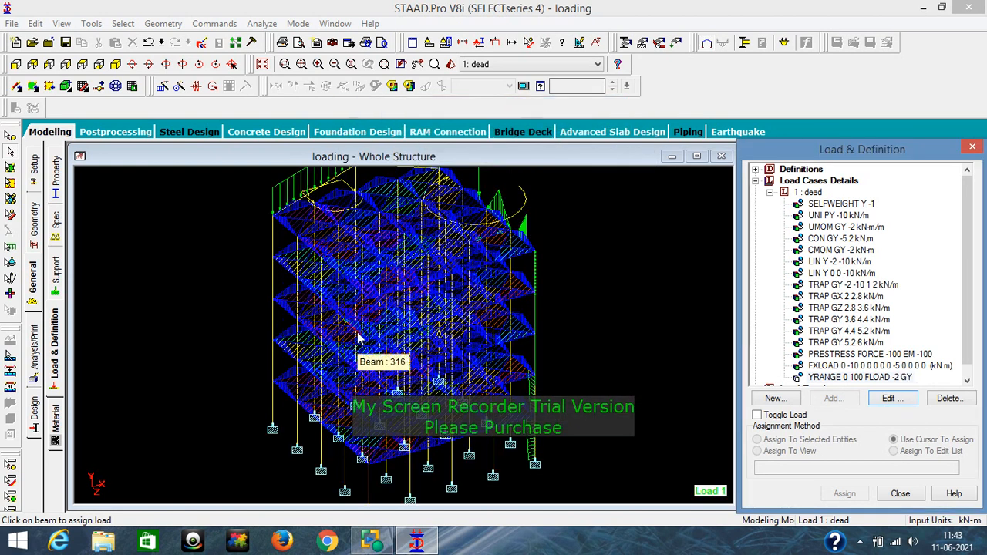
Restrict the floor load to the lower storeys by setting the Y range maximum to 6 m.
click(898, 403)
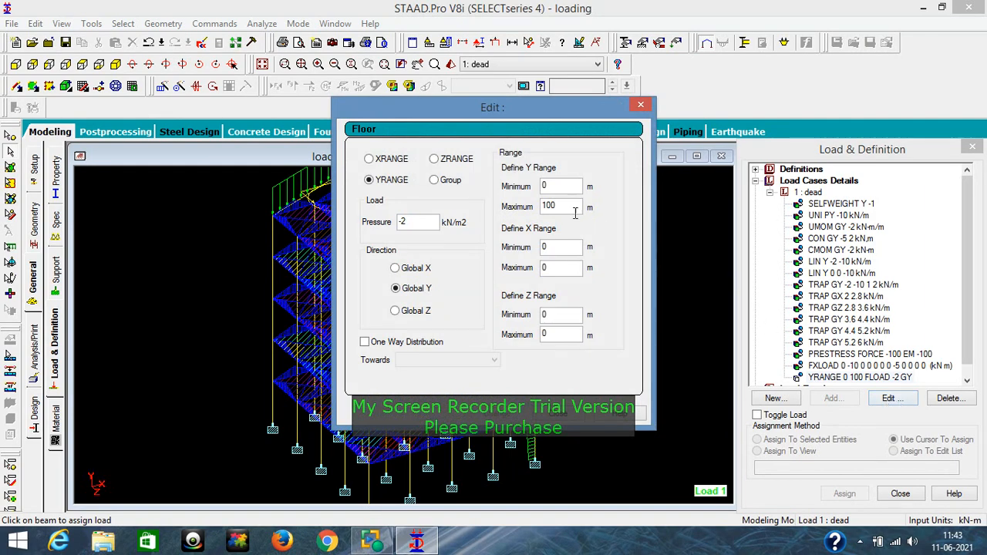
drag(558, 206, 512, 214)
text(6)
click(505, 417)
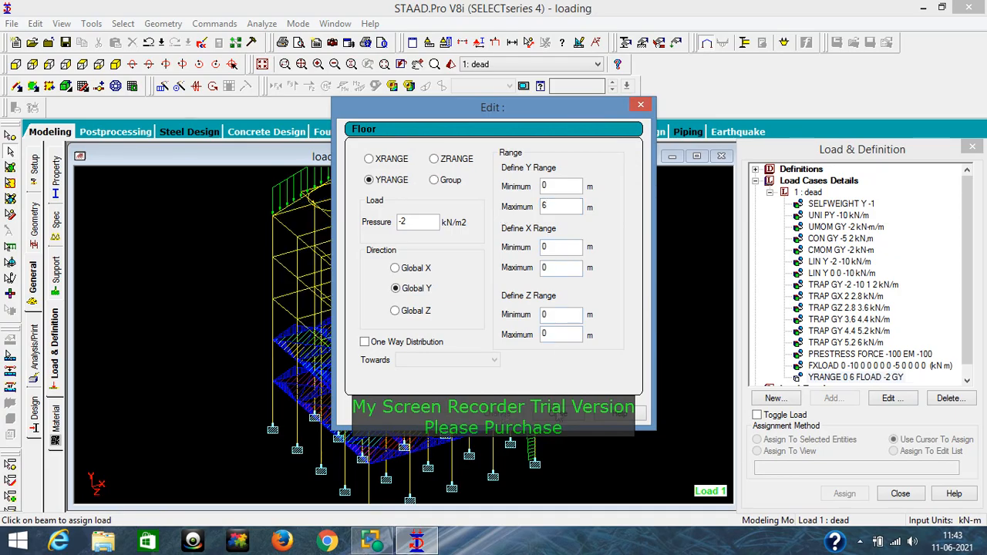
click(559, 415)
Limit the floor load in the X direction by setting the X range maximum to 6 m.
click(892, 378)
click(891, 399)
double_click(565, 267)
click(504, 416)
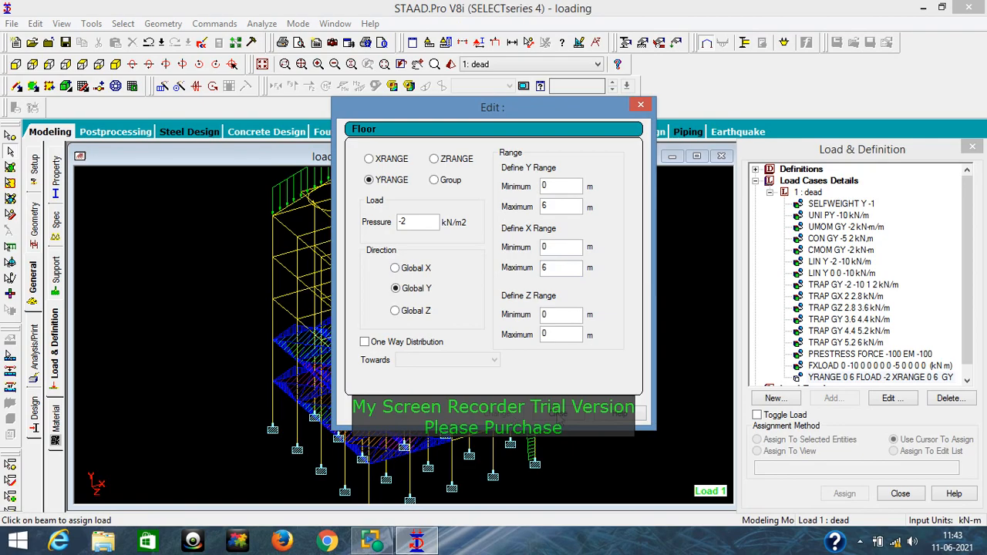
click(558, 415)
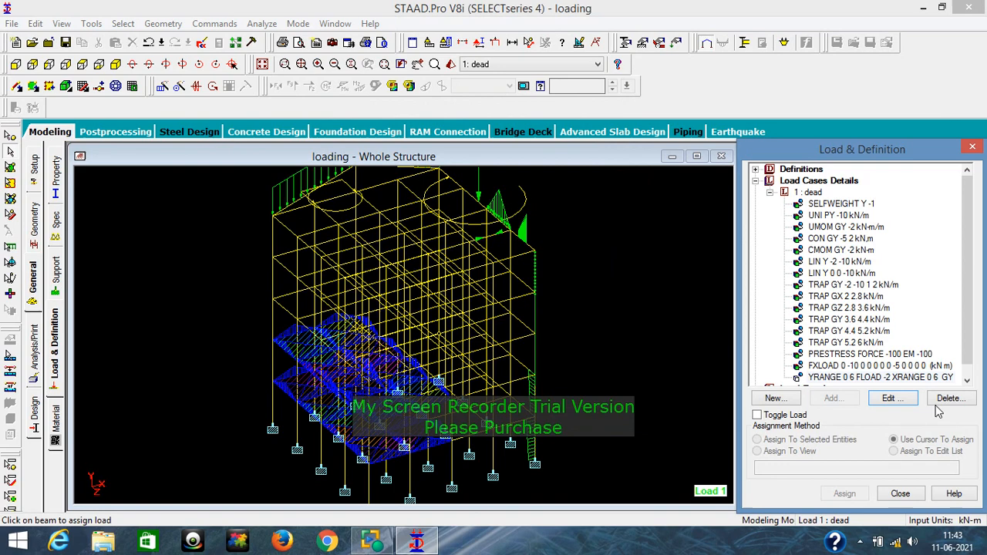
Limit the floor load in the Z direction by setting the Z range maximum to 3 m.
click(885, 399)
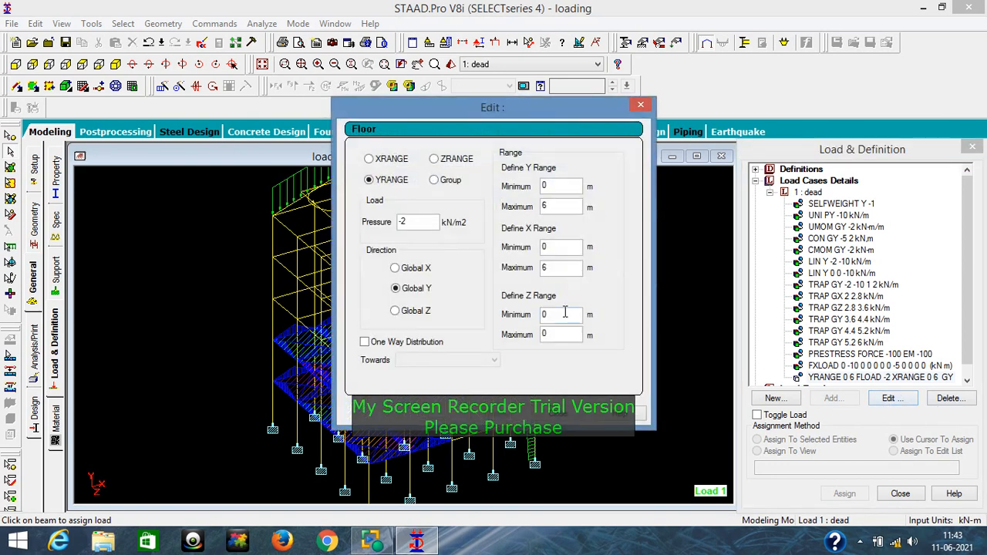
double_click(562, 338)
click(494, 417)
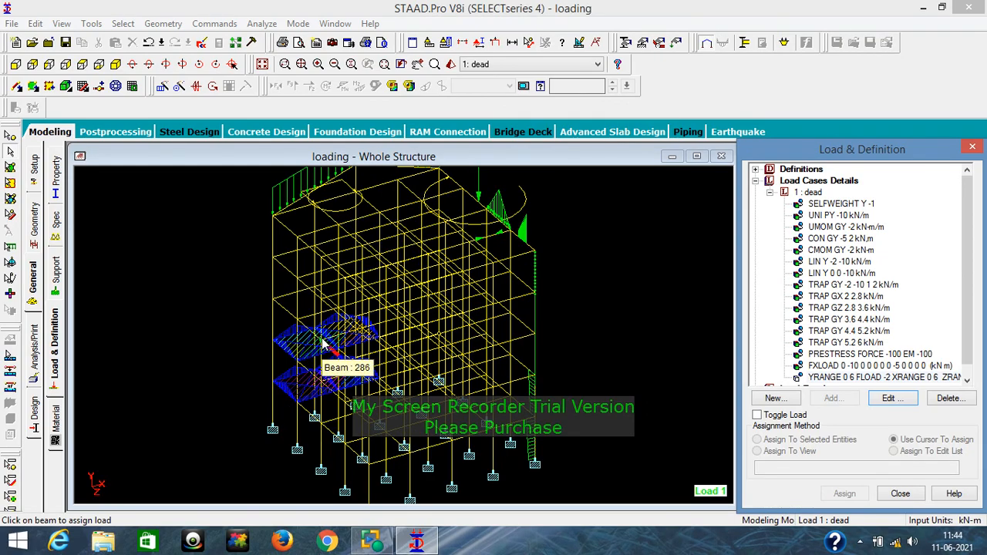
Examine the floor load's range settings and the floor and plate load options available for the dead case.
click(814, 378)
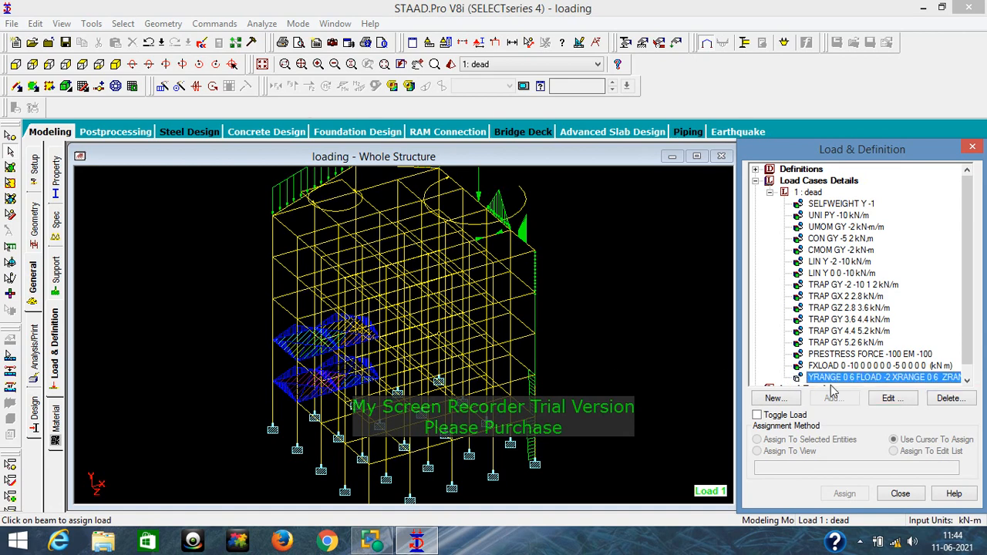
click(887, 399)
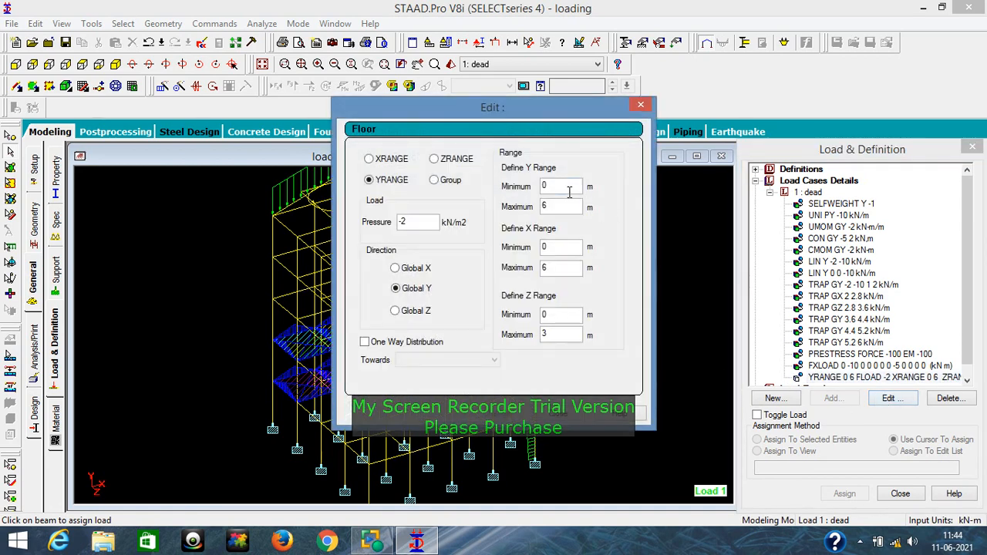
click(640, 105)
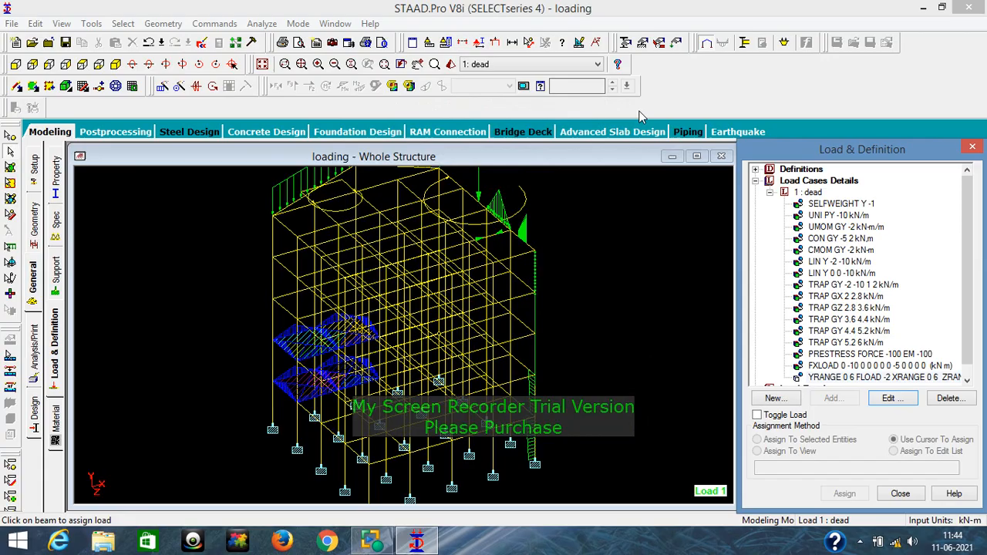
click(819, 192)
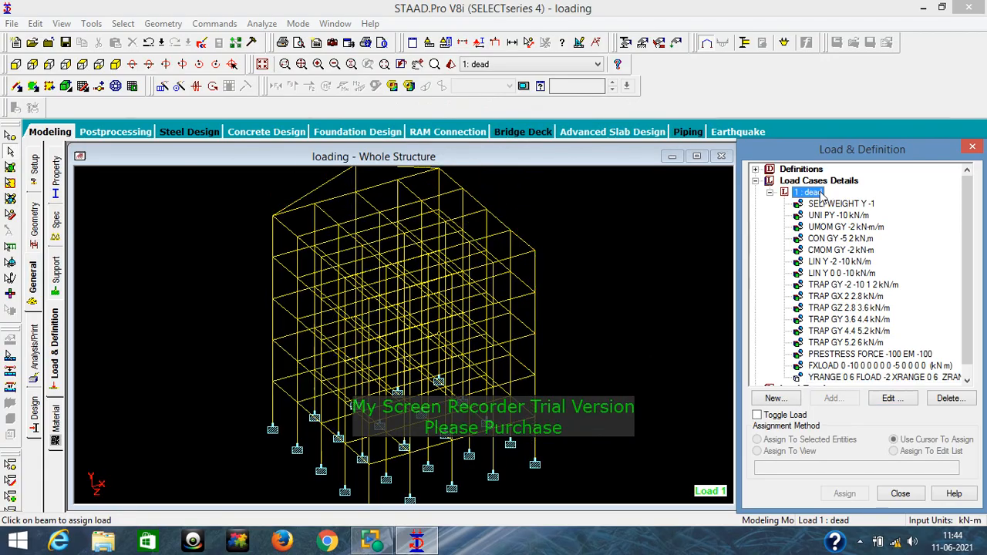
click(832, 398)
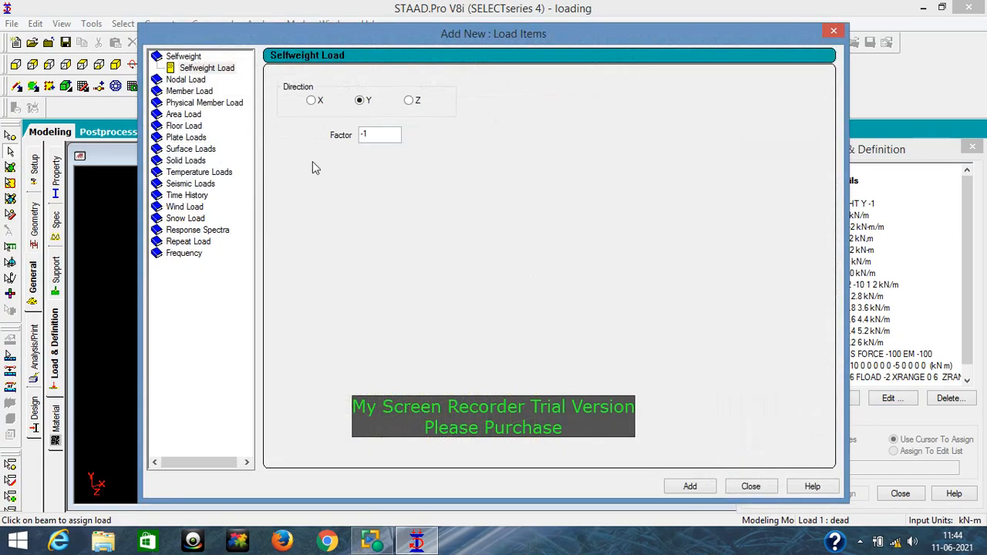
click(191, 129)
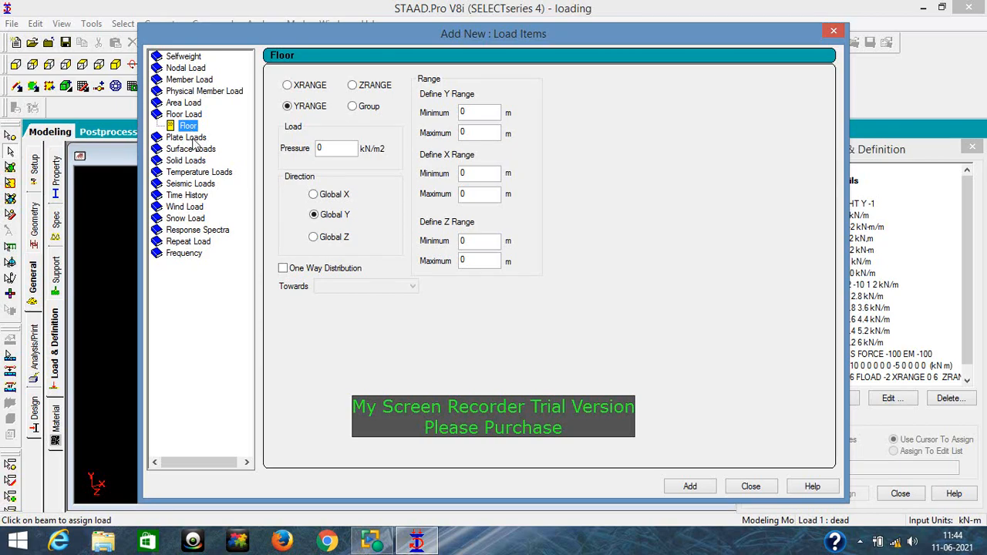
click(195, 138)
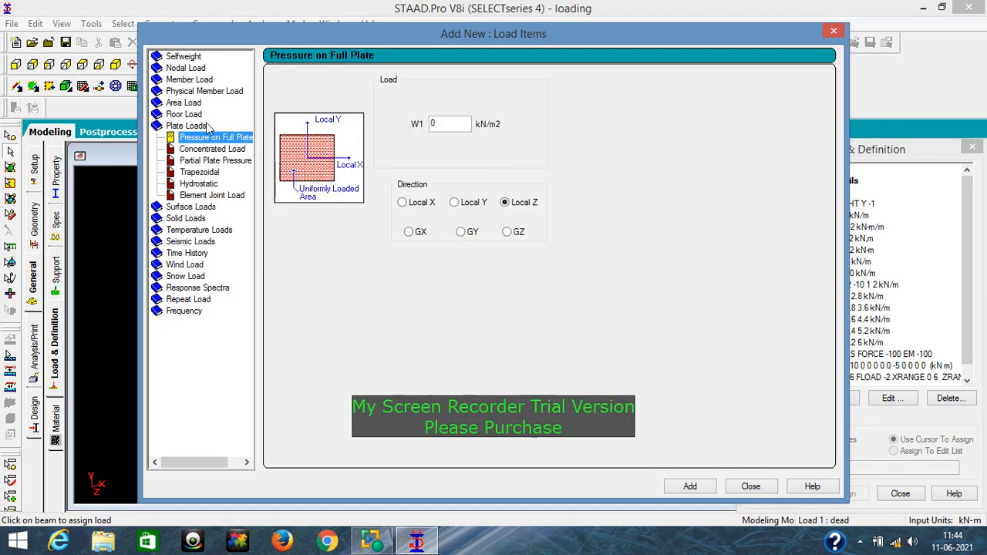
click(833, 31)
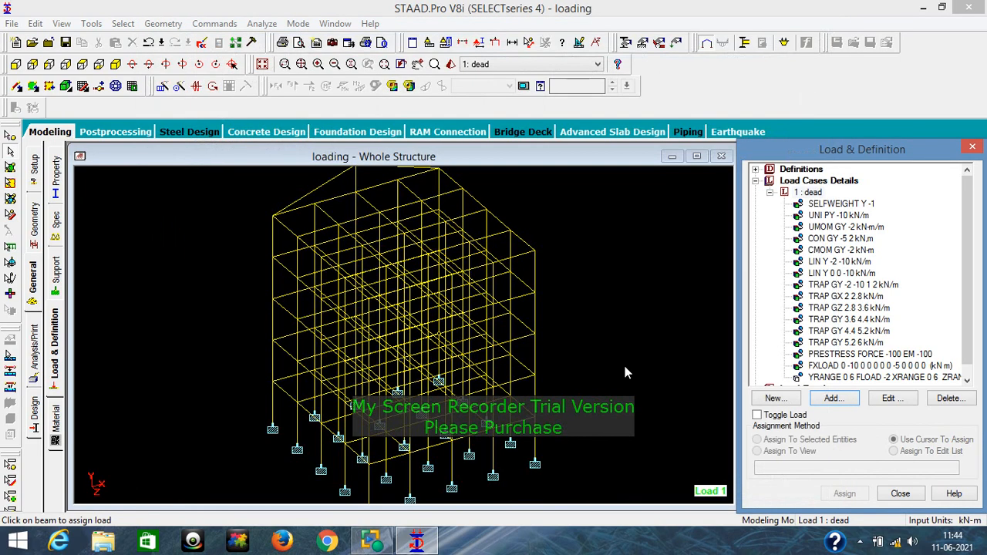
click(371, 543)
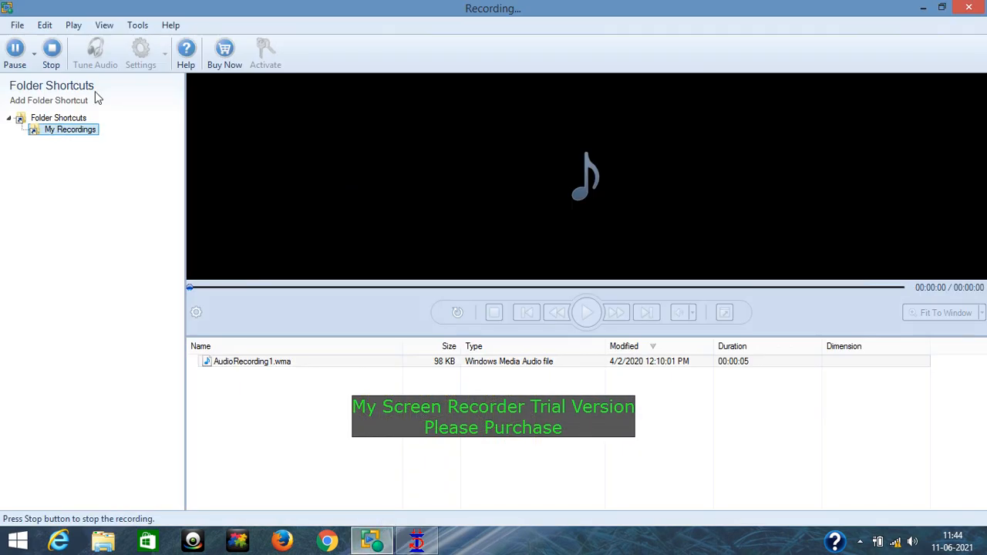